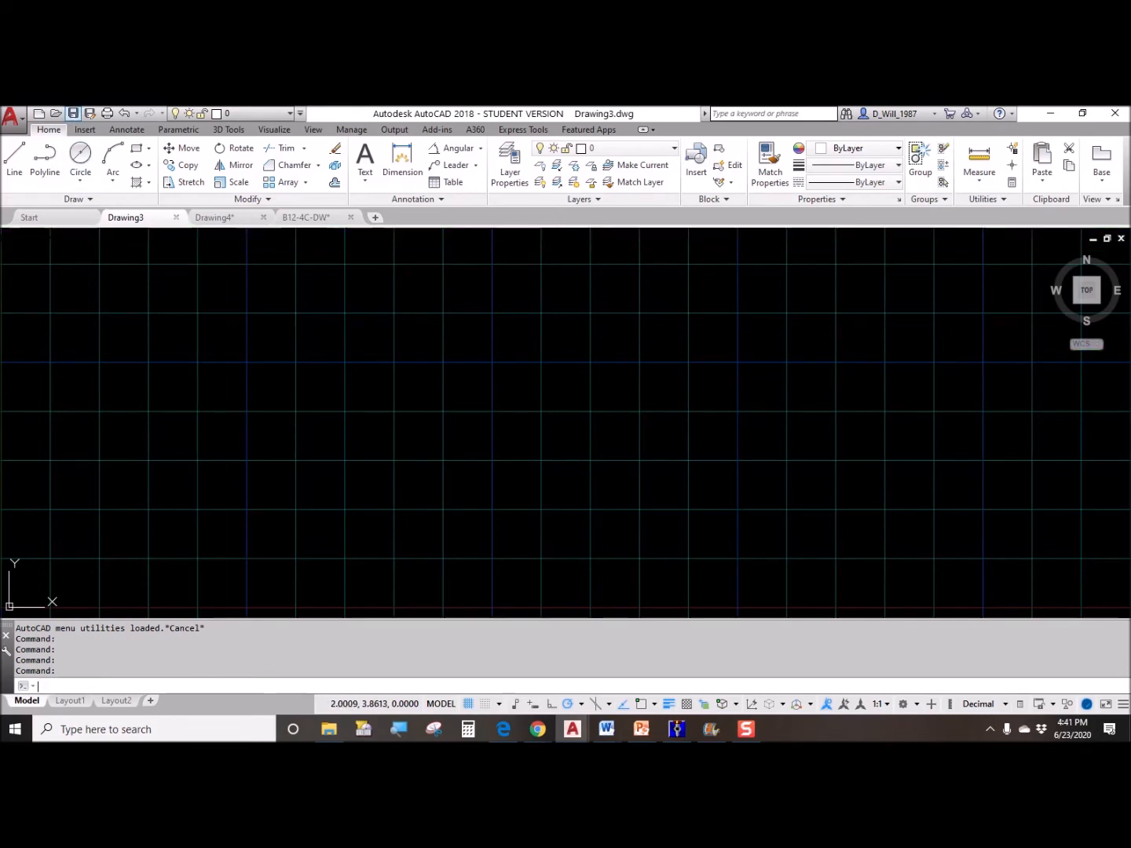
# - Save the drawing in the ASSIGNMENTS folder under the file name B12-4A-DW
pyautogui.click(73, 113)
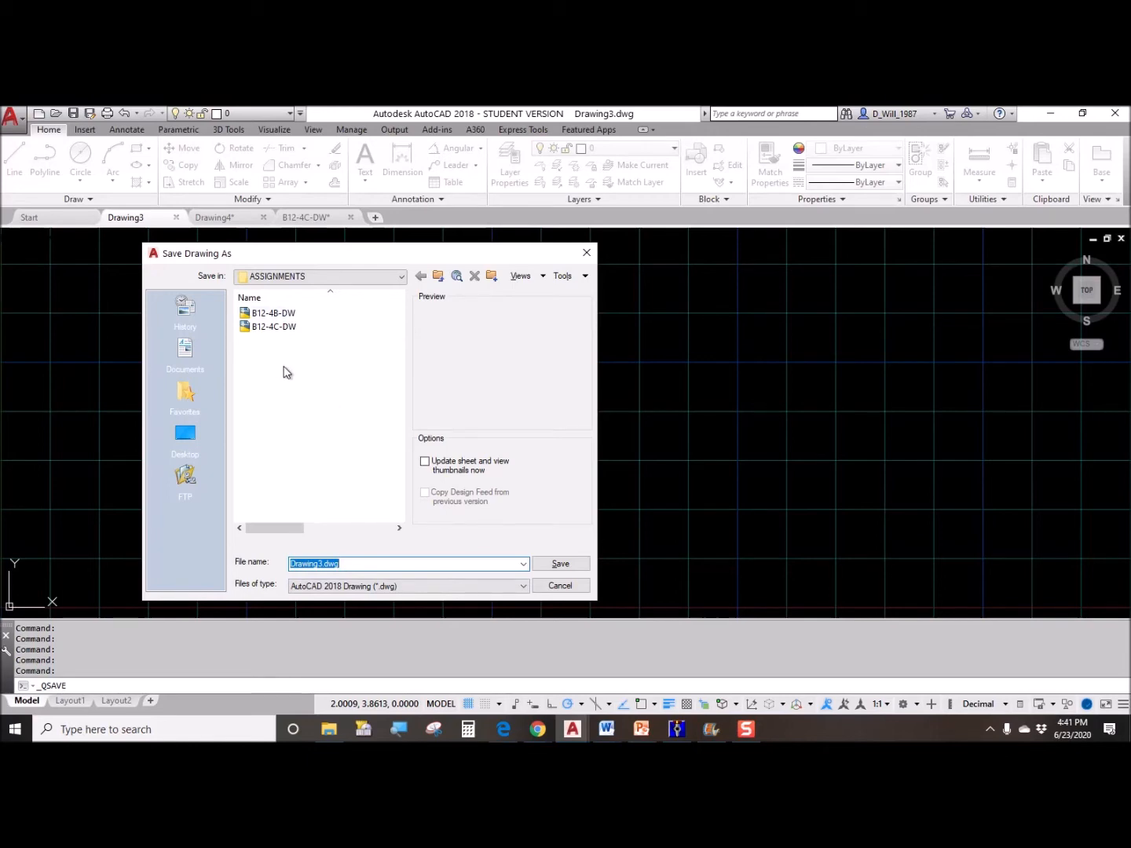
pyautogui.click(352, 564)
pyautogui.doubleClick(352, 564)
pyautogui.write('b12')
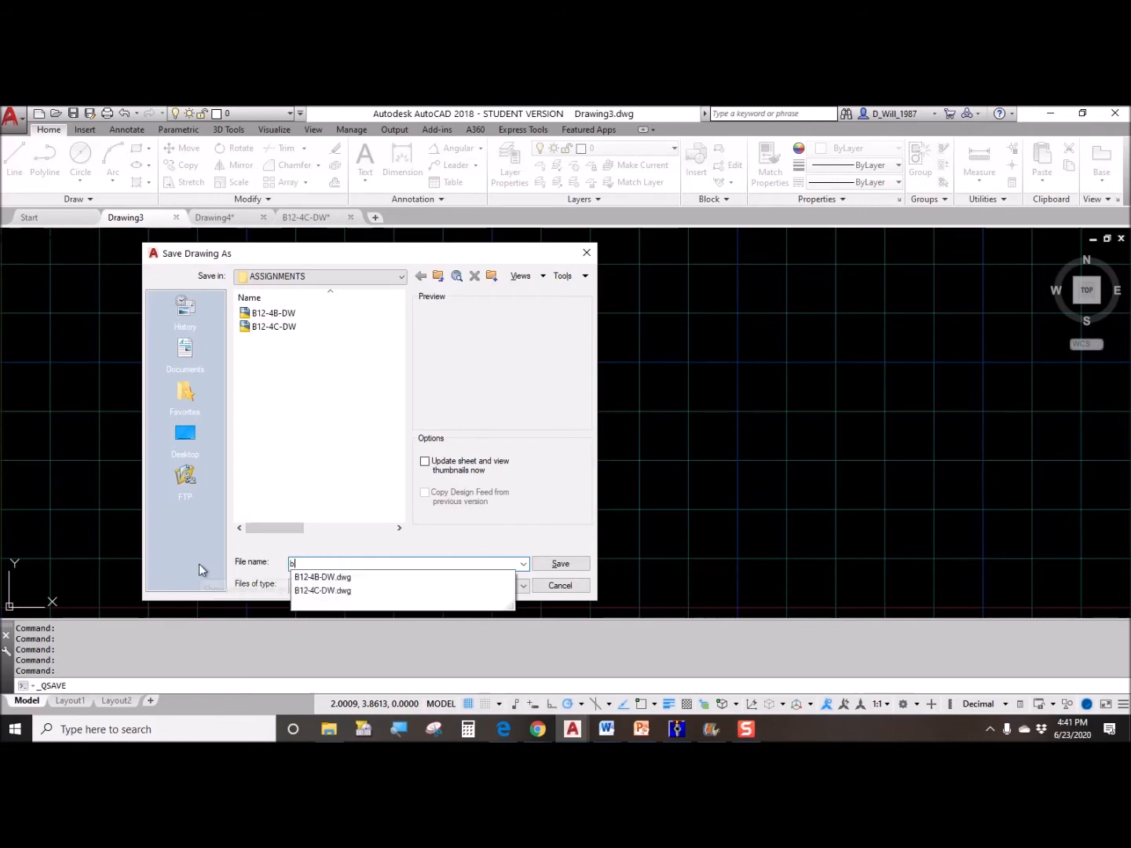
pyautogui.press('BackSpace')
pyautogui.press('BackSpace')
pyautogui.press('BackSpace')
pyautogui.write('B12-')
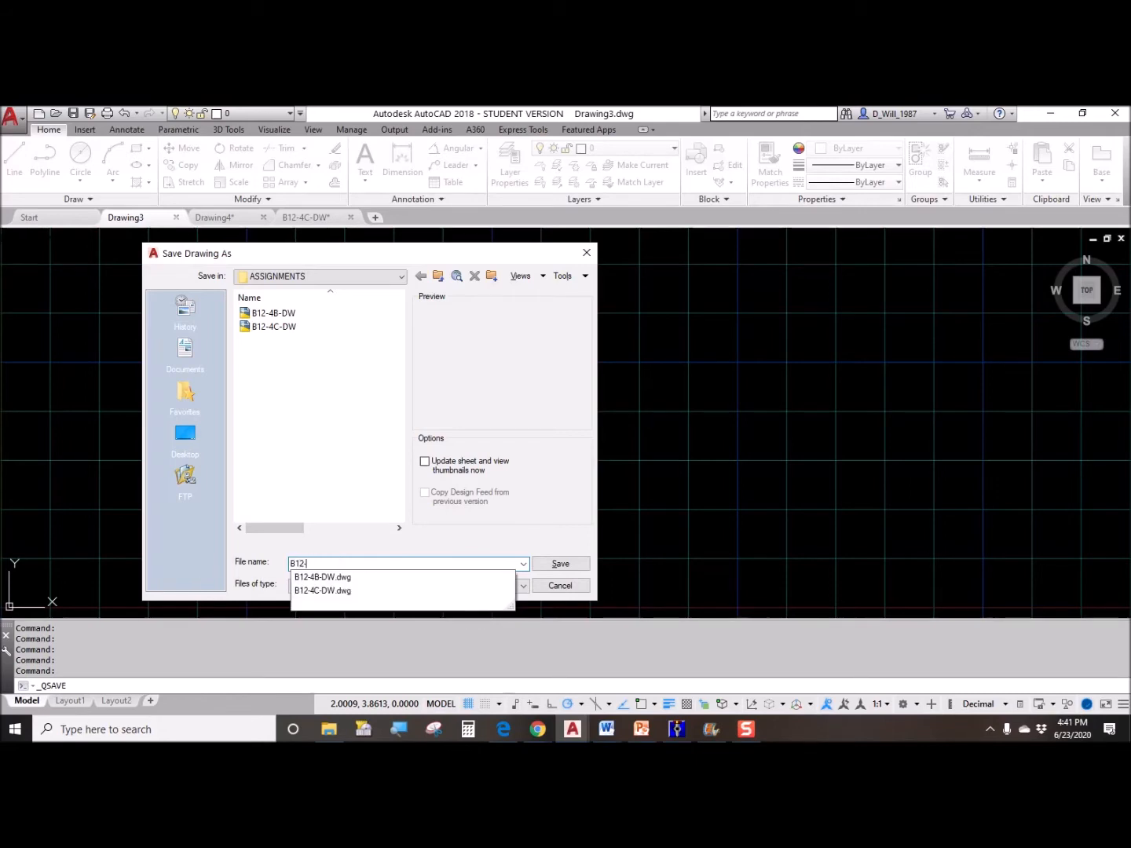
pyautogui.write('4')
pyautogui.press('BackSpace')
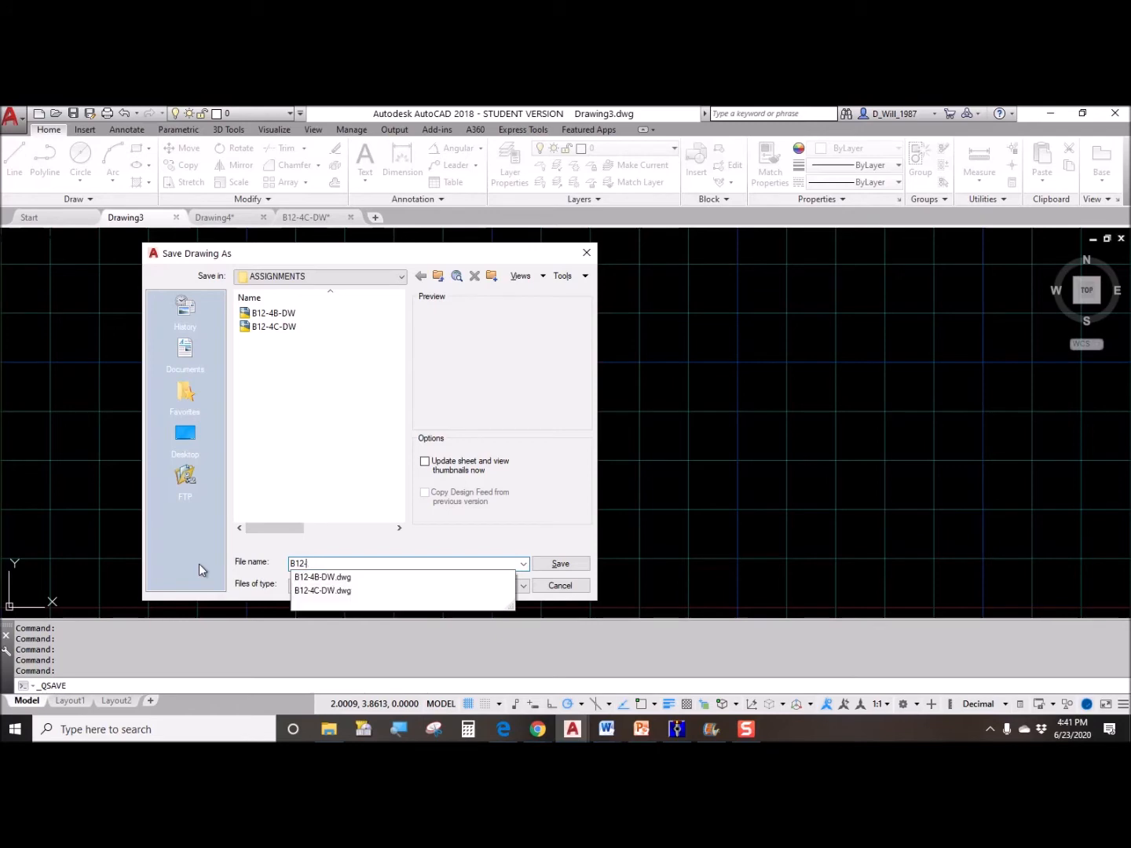
pyautogui.write('A')
pyautogui.press('BackSpace')
pyautogui.write('4A-DW')
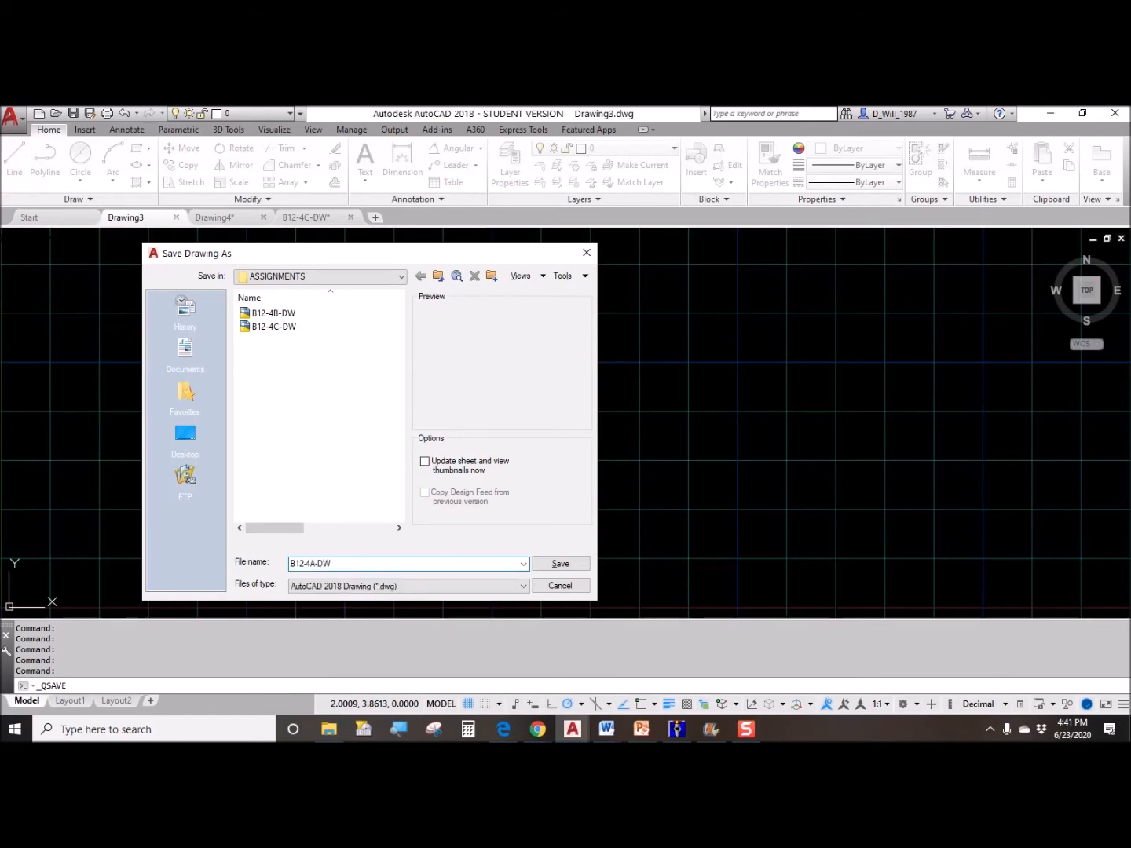
pyautogui.press('Return')
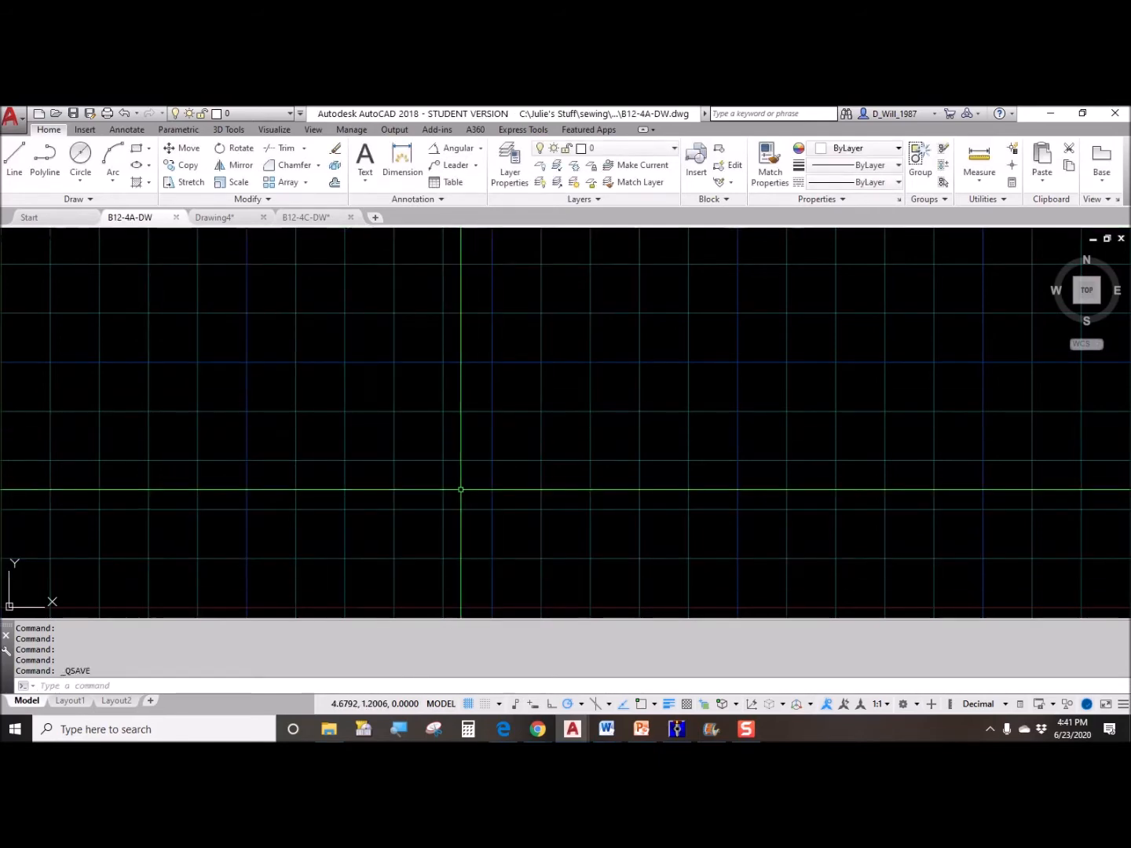
# - Float the command window, dock it again beneath the drawing area, and make it slightly taller than before
pyautogui.moveTo(8, 633)
pyautogui.mouseDown()
pyautogui.moveTo(555, 591)
pyautogui.moveTo(439, 593)
pyautogui.moveTo(440, 605)
pyautogui.mouseUp()
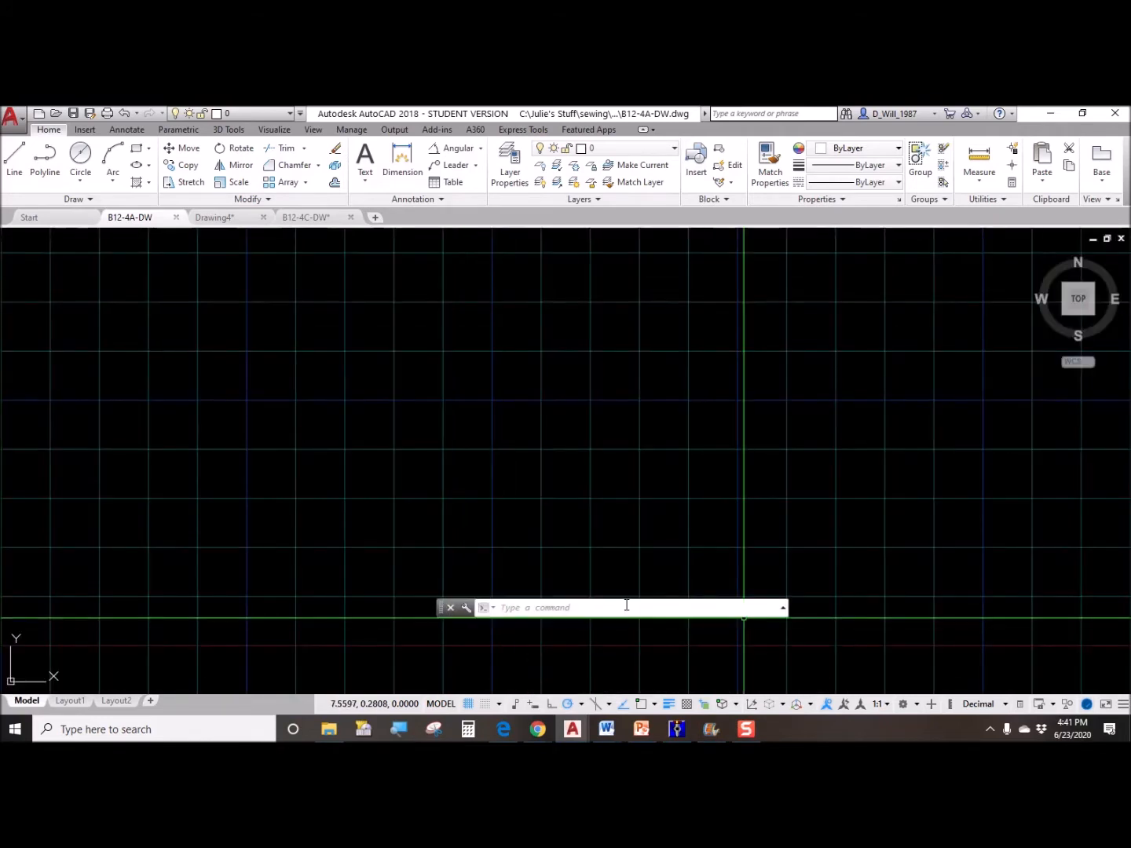
pyautogui.moveTo(441, 609); pyautogui.dragTo(390, 683)
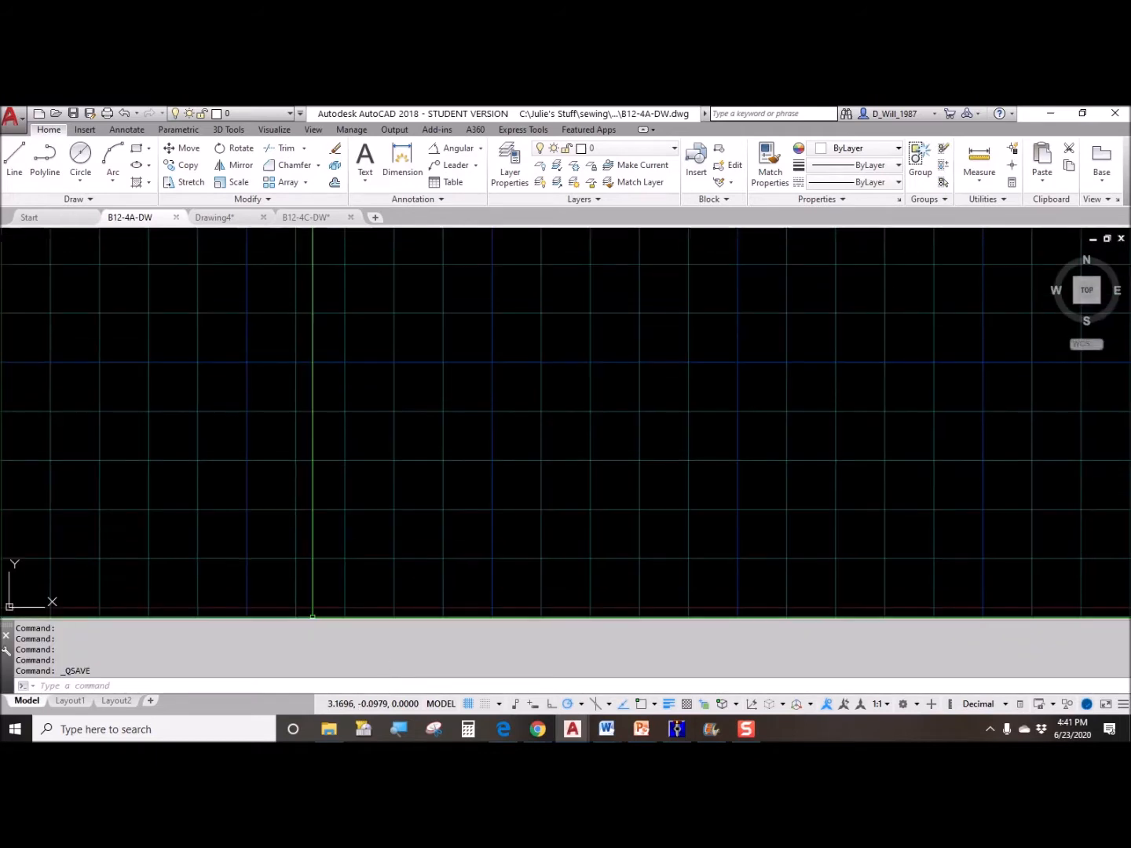
pyautogui.moveTo(320, 619); pyautogui.dragTo(322, 544)
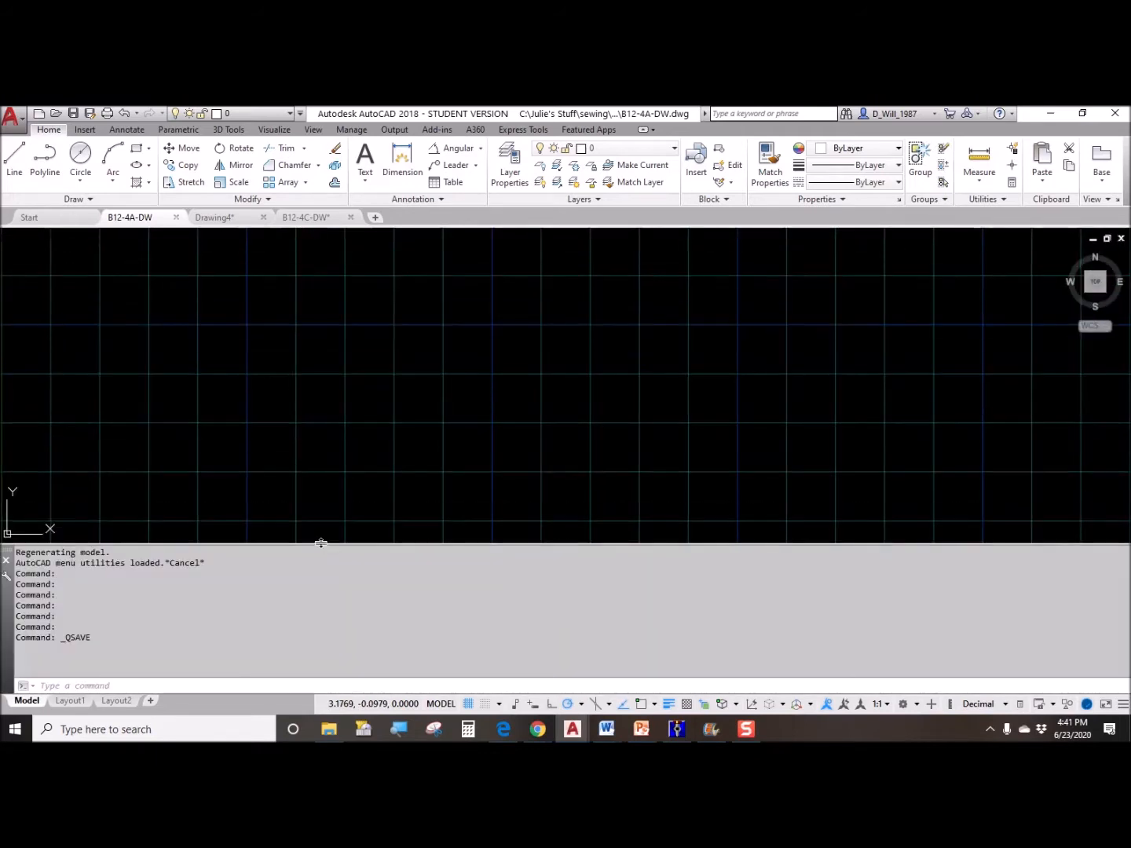
pyautogui.click(321, 564)
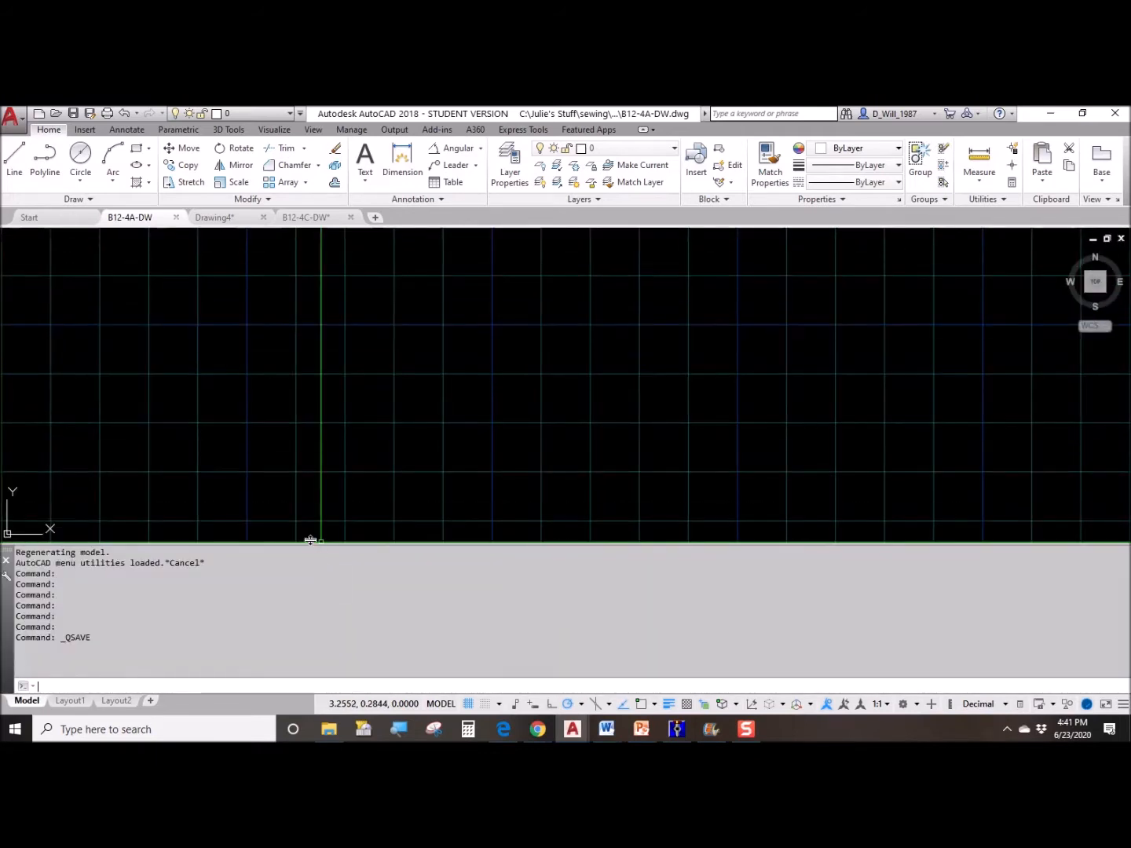
pyautogui.moveTo(307, 589); pyautogui.dragTo(307, 610)
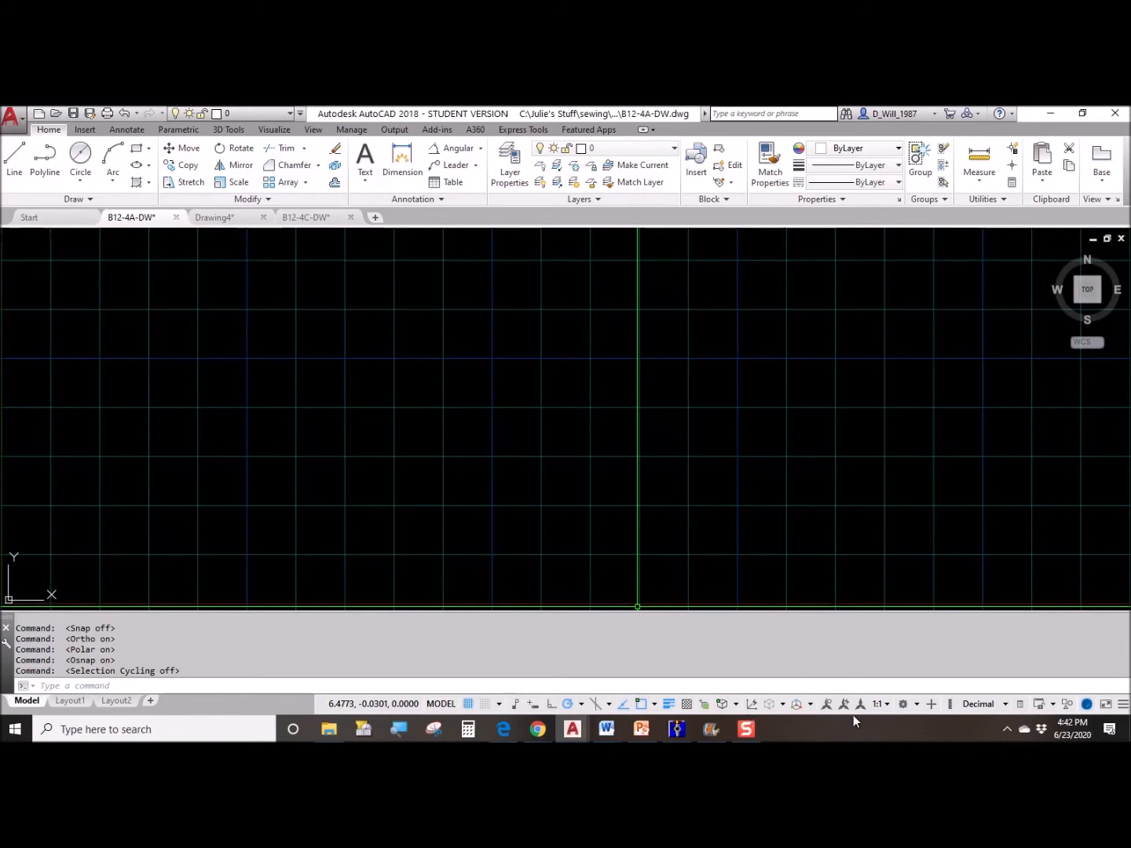
# - Turn off annotation visibility for all scales, keep snap mode off, and use polar tracking instead of ortho
pyautogui.click(1124, 704)
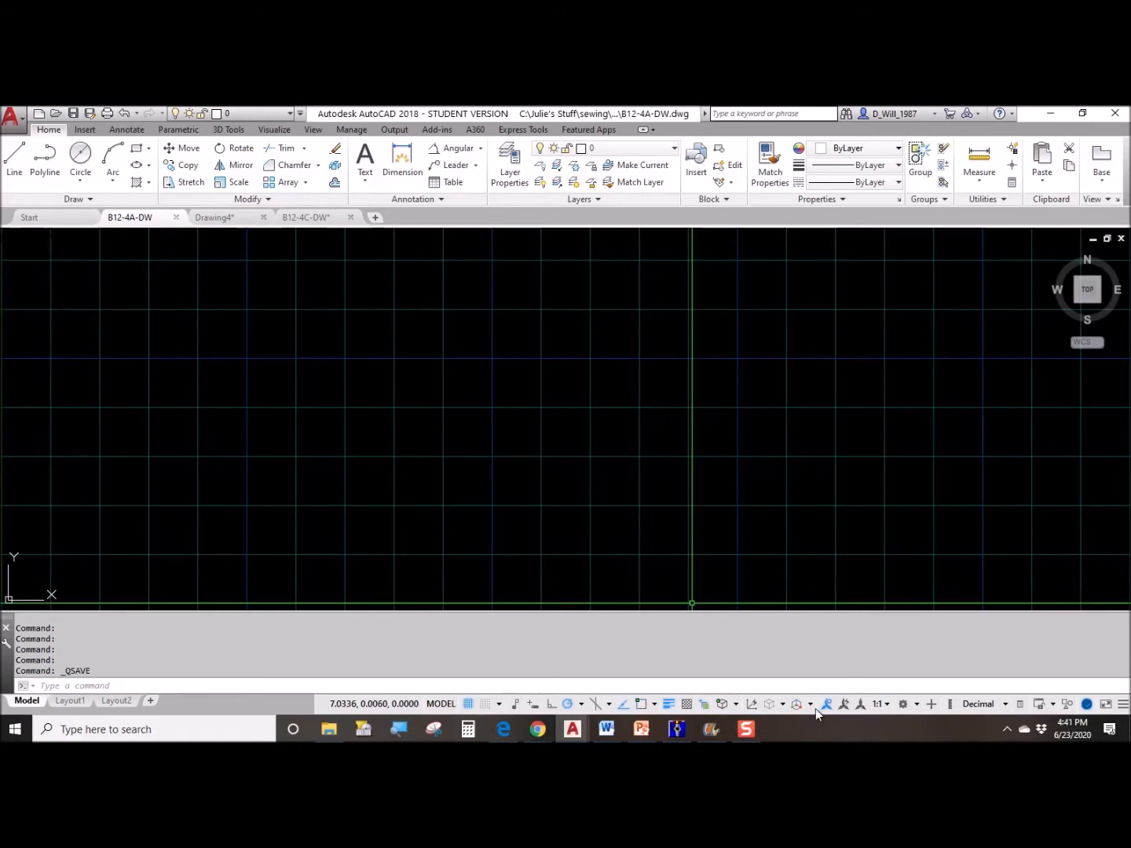
pyautogui.click(824, 704)
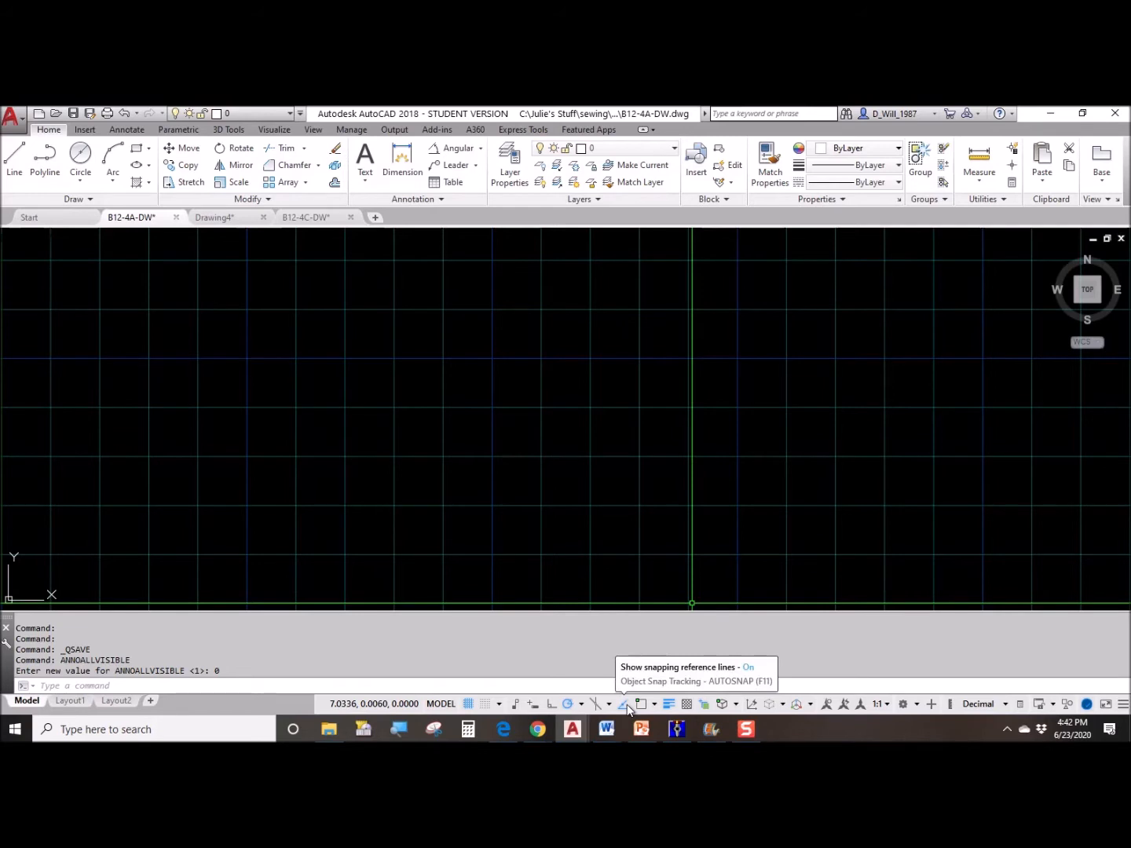
pyautogui.click(488, 704)
pyautogui.click(488, 705)
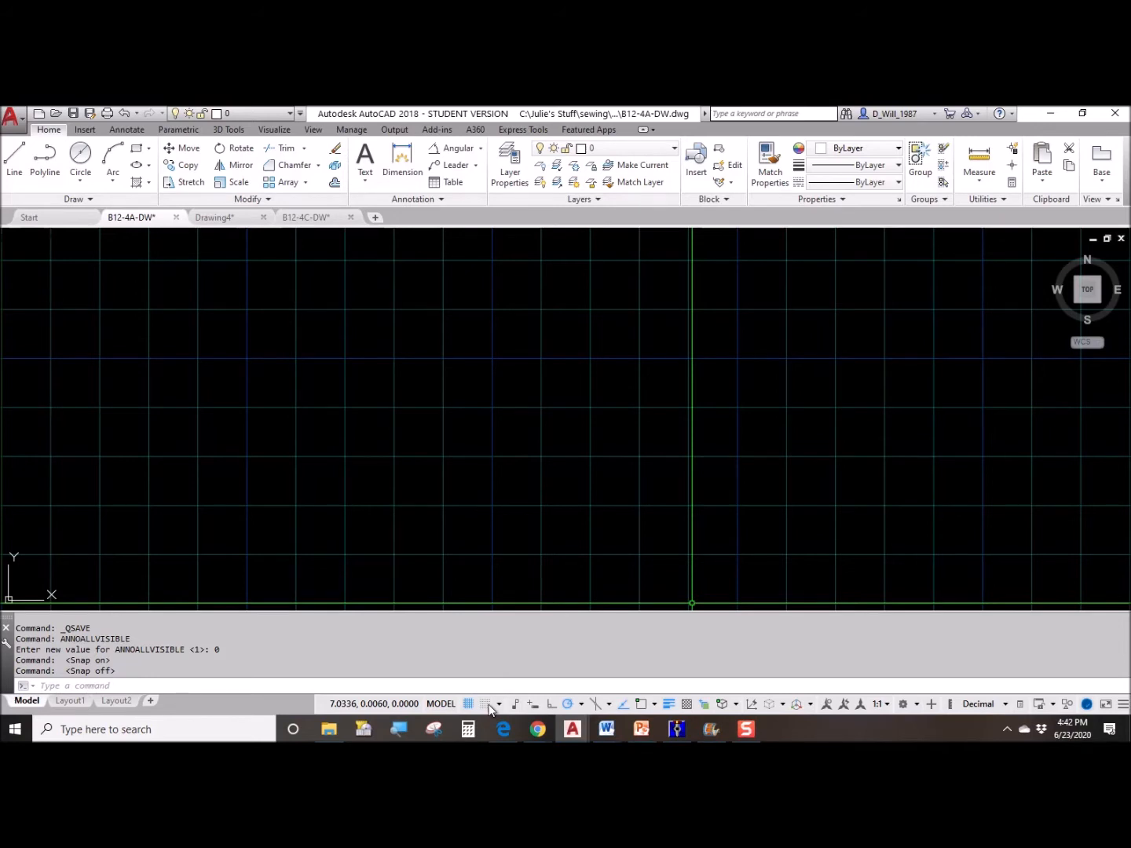
pyautogui.click(554, 708)
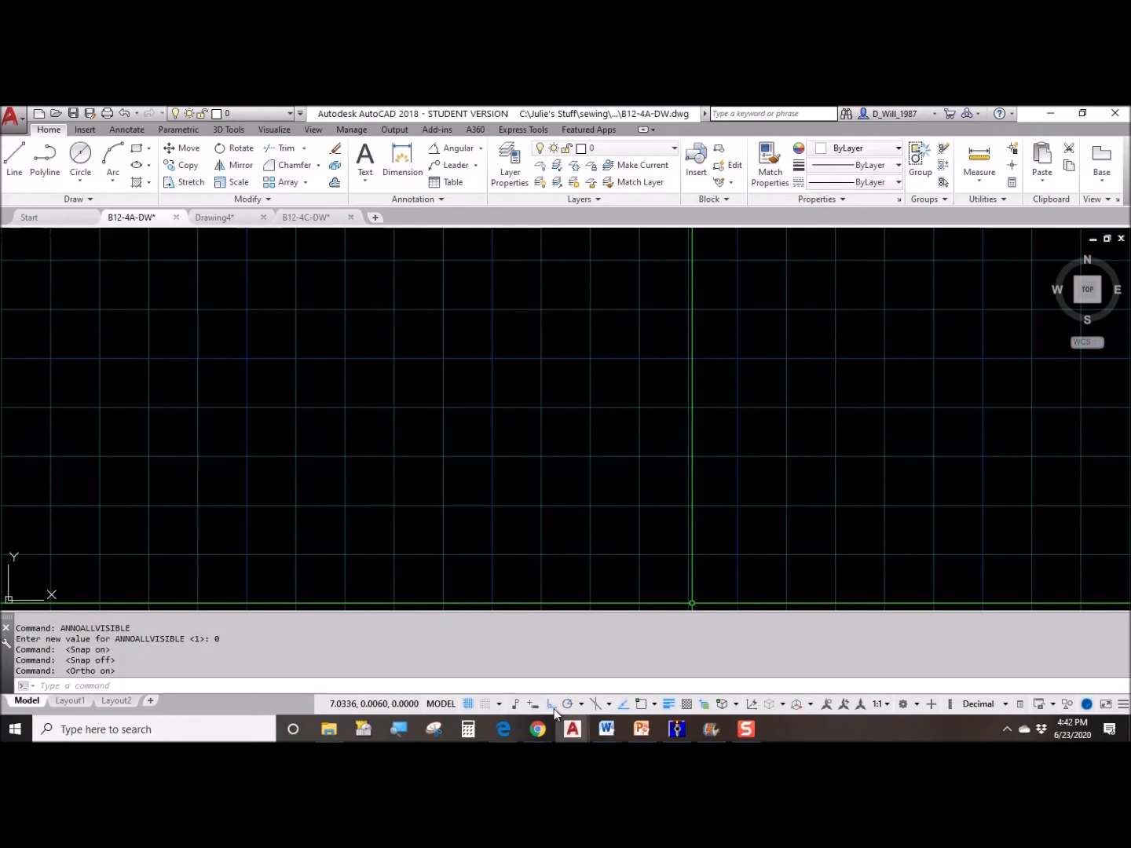
pyautogui.press('F10')
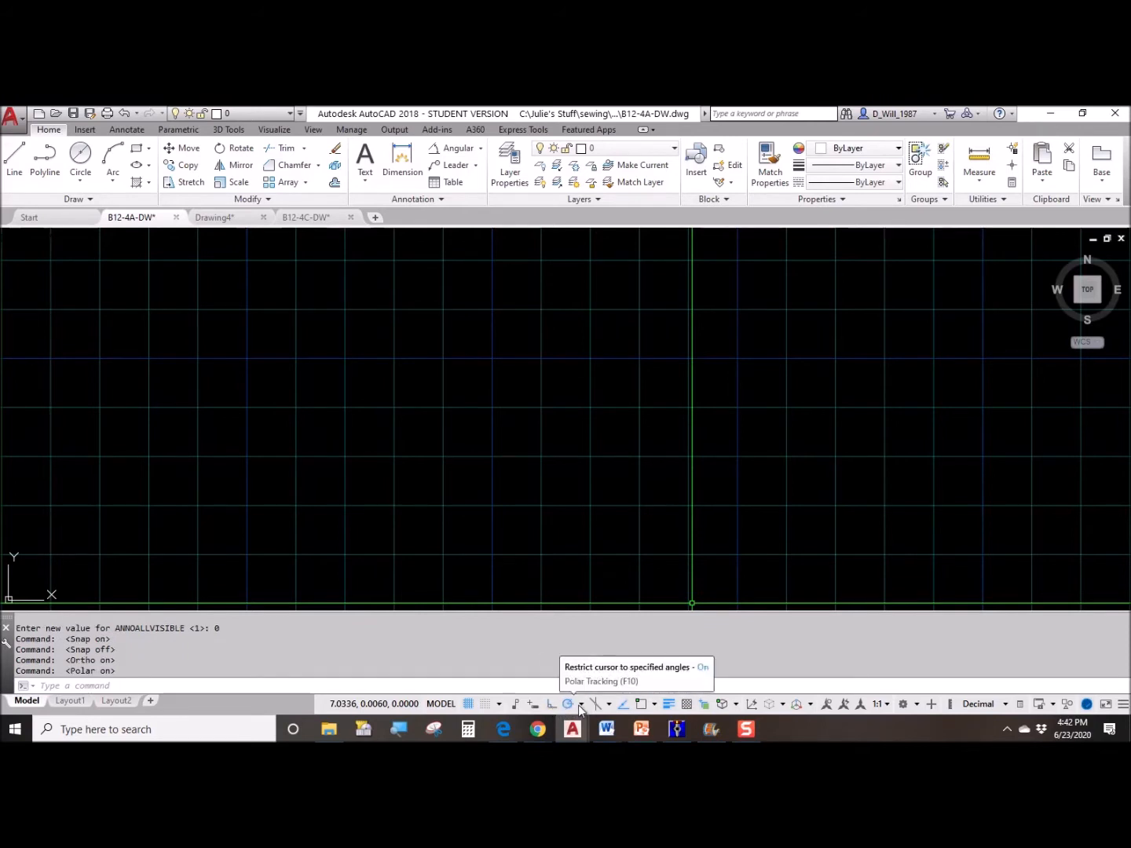
# - Turn on object snap with Center deselected, keeping Endpoint, Midpoint and Intersection, and turn off selection cycling
pyautogui.click(640, 704)
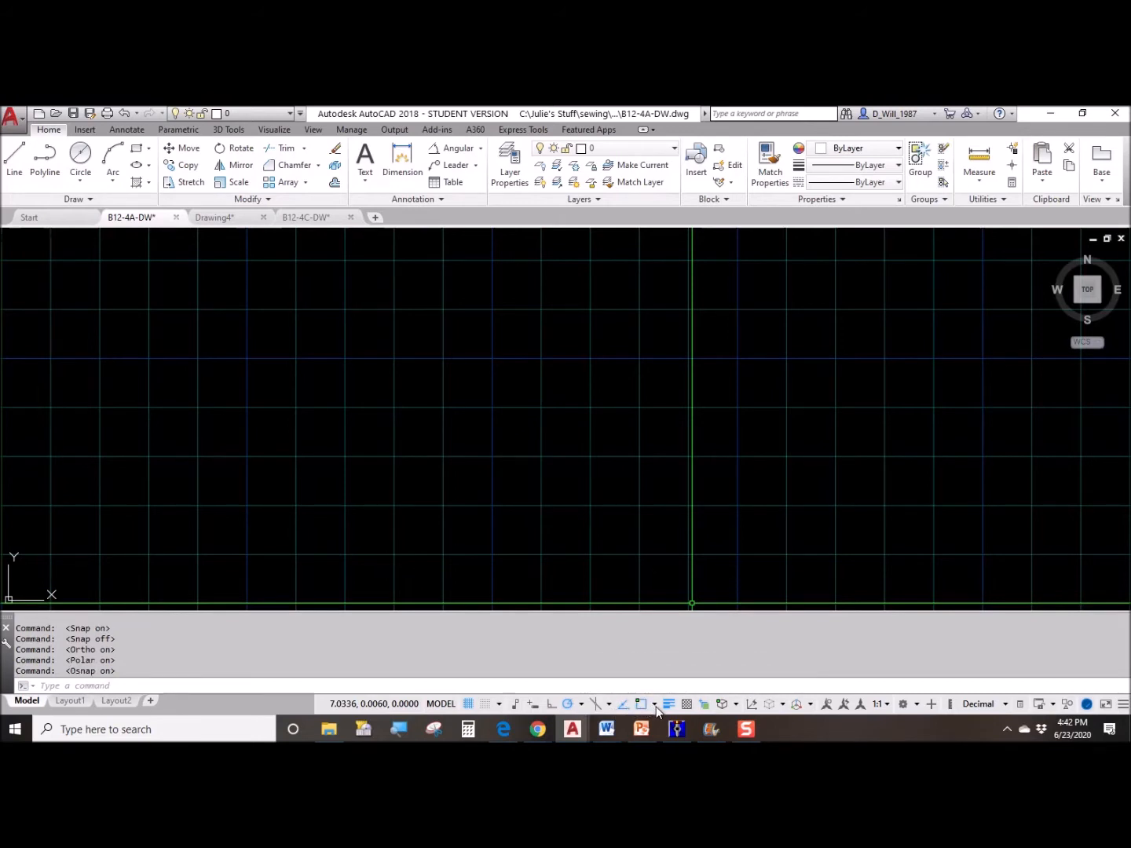
pyautogui.click(655, 704)
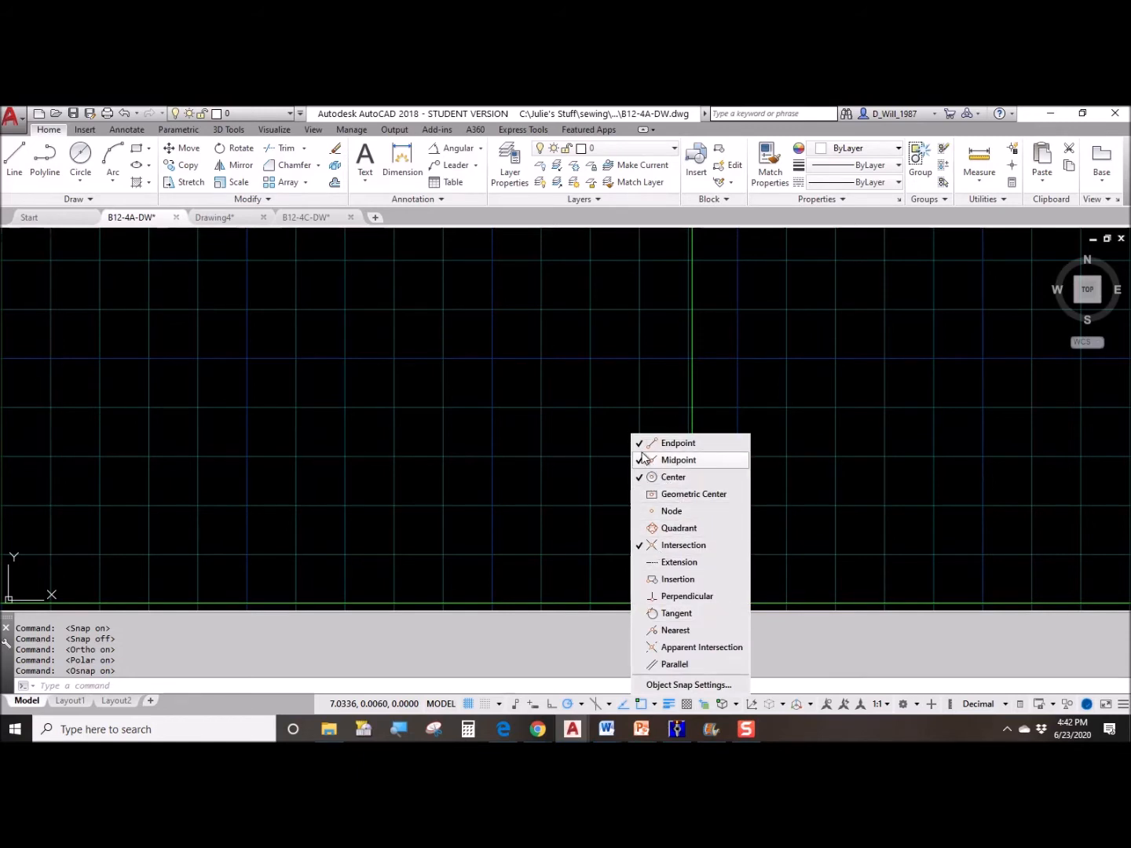
pyautogui.click(644, 478)
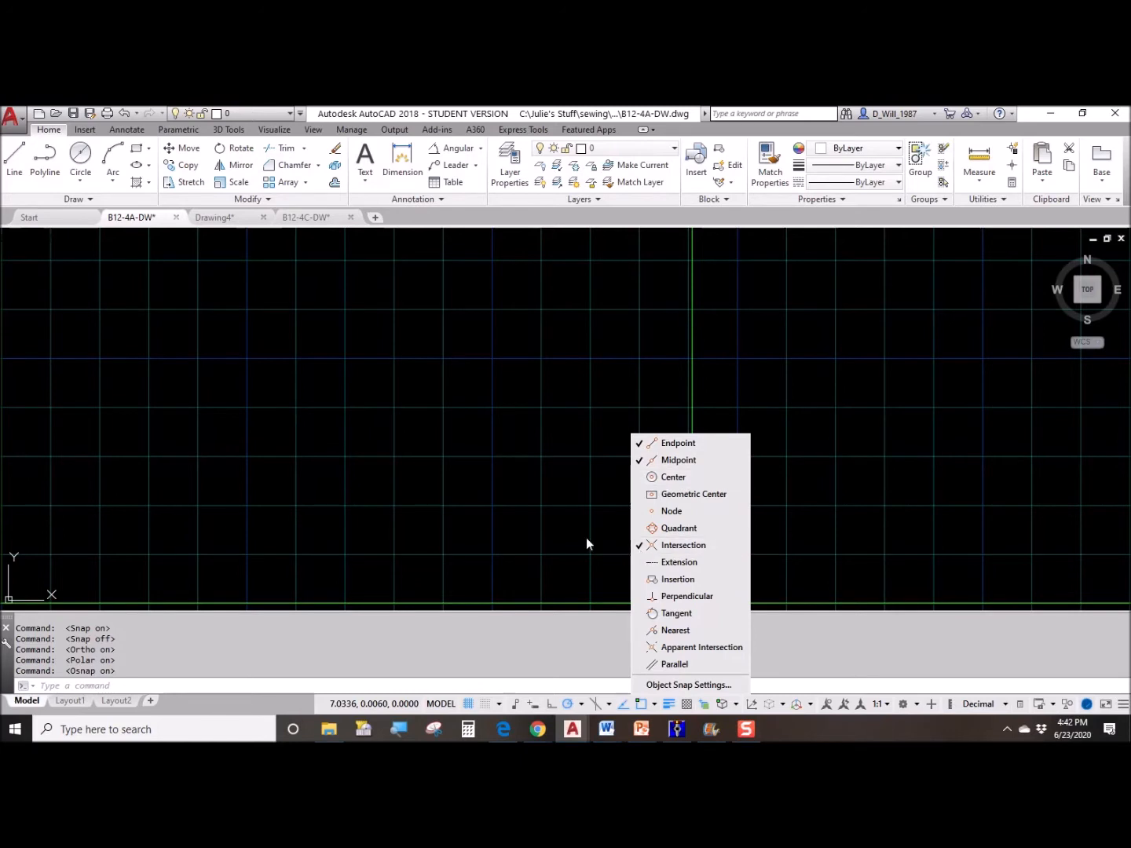
pyautogui.click(563, 527)
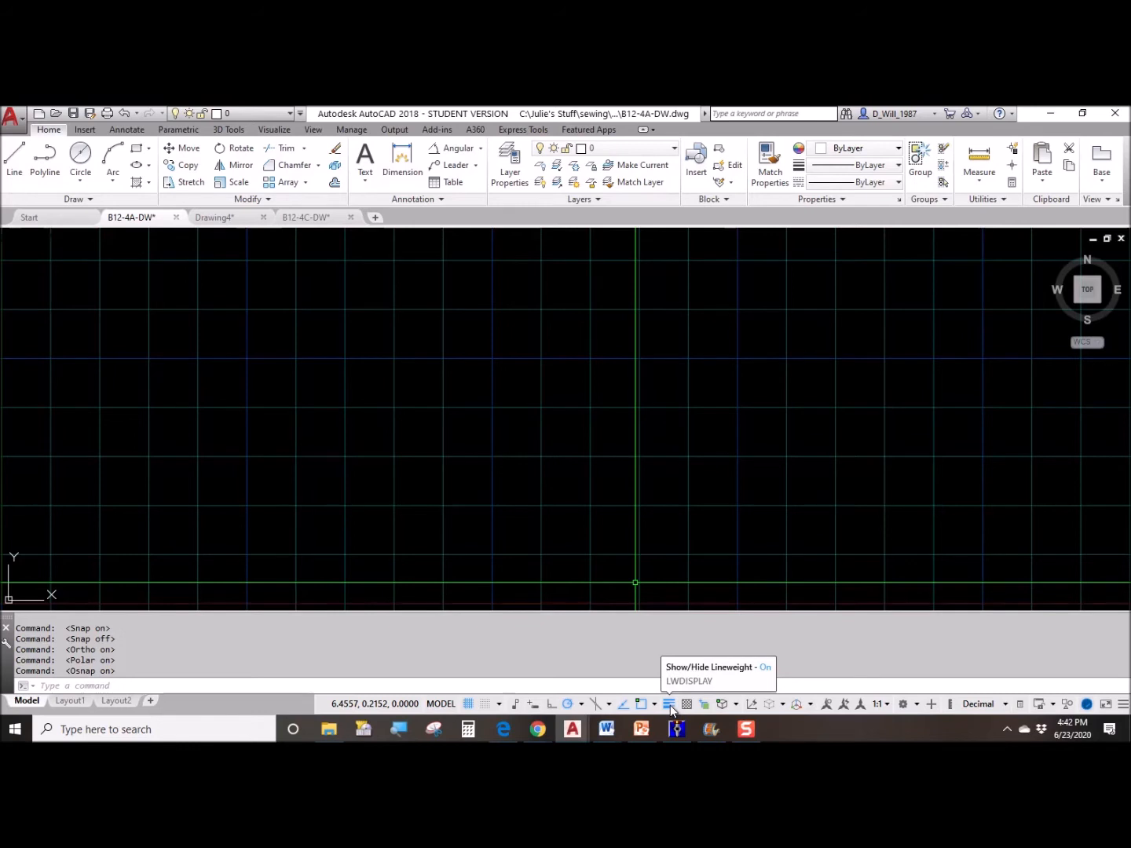
pyautogui.click(704, 704)
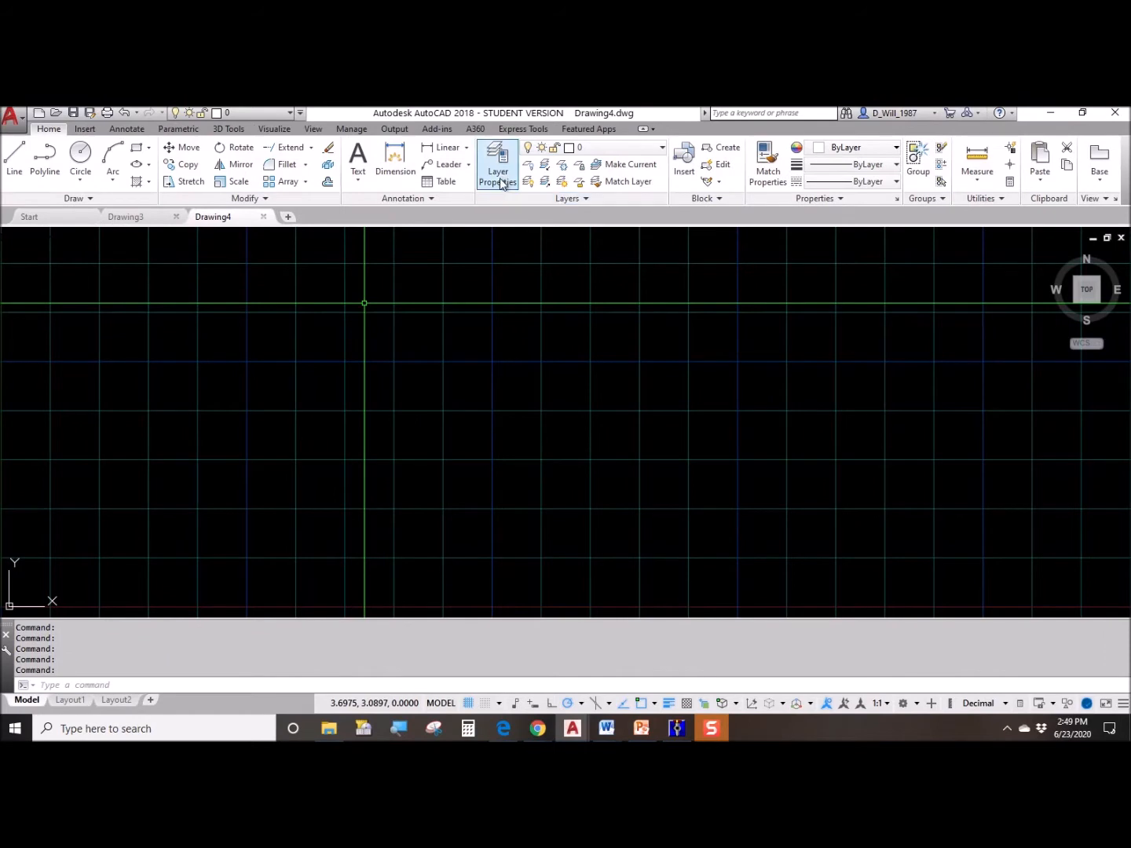
# - Create two new layers named BORDER and CENTER in the layer properties of Drawing4
pyautogui.click(500, 177)
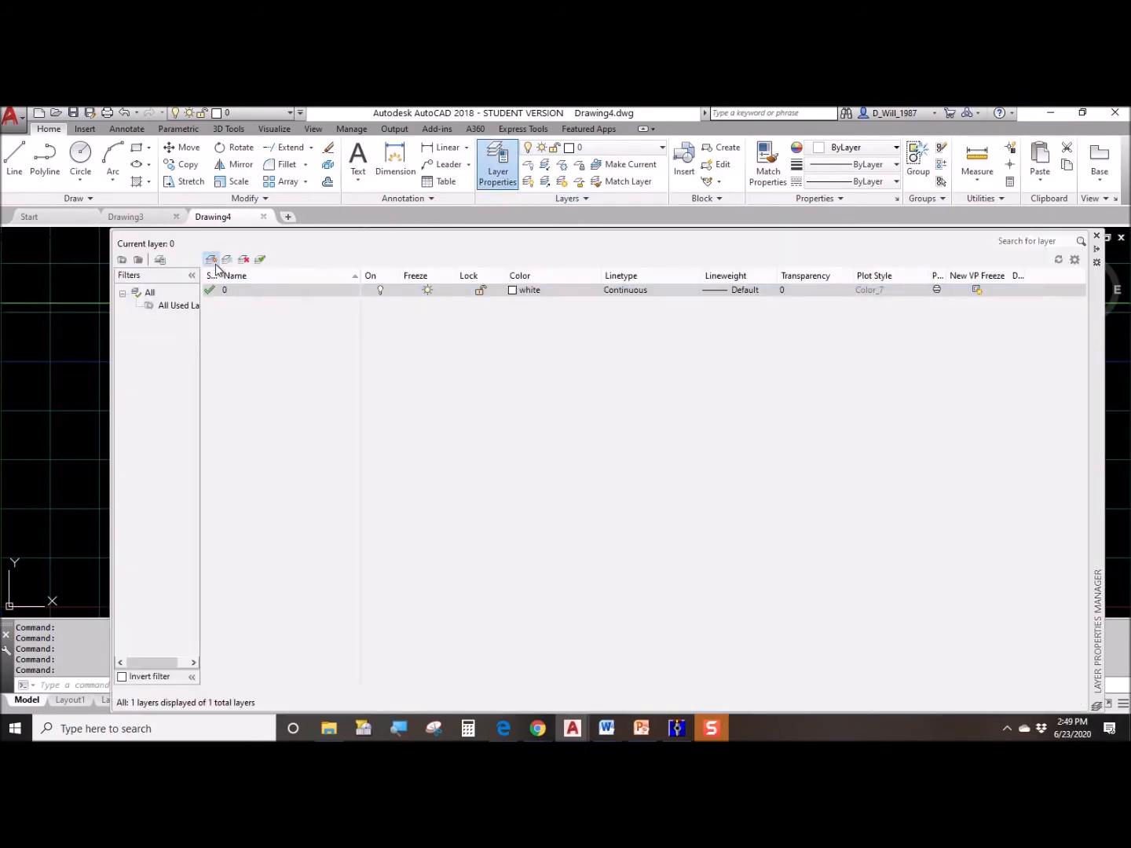
pyautogui.click(212, 260)
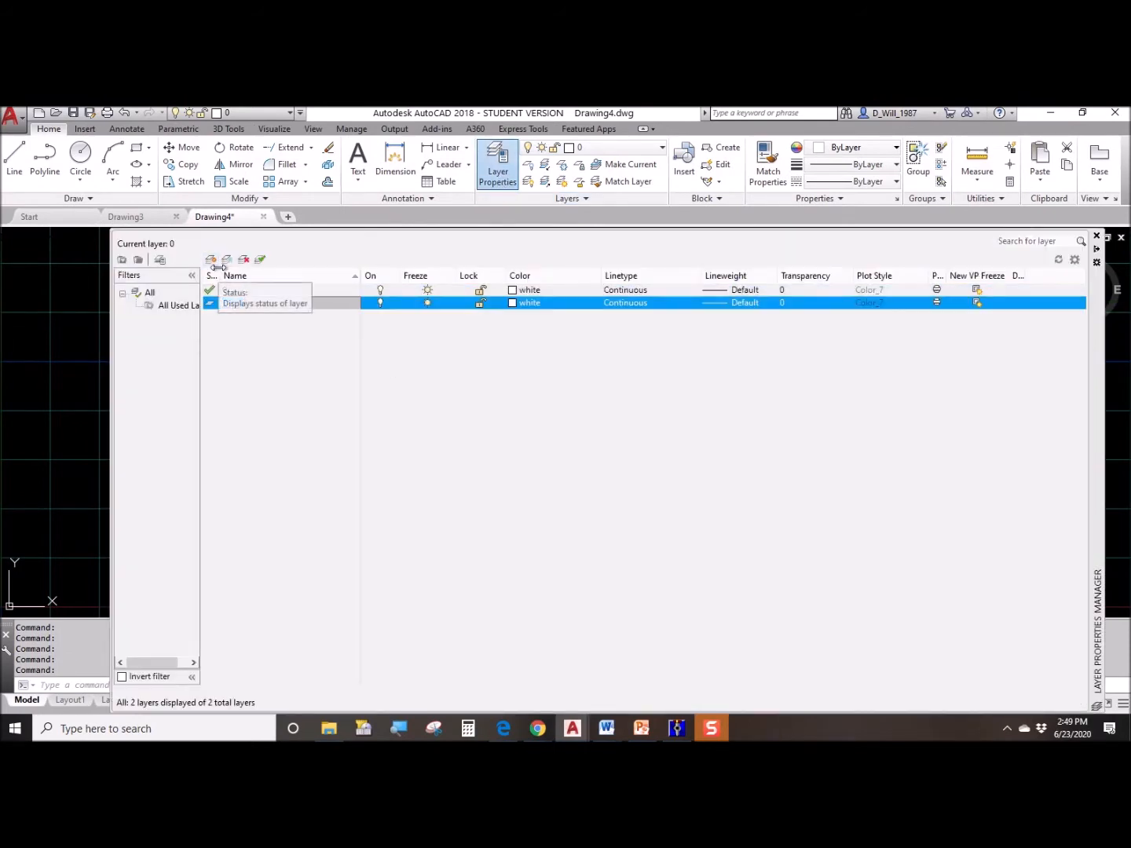
pyautogui.write('BORDER')
pyautogui.press('Return')
pyautogui.click(213, 261)
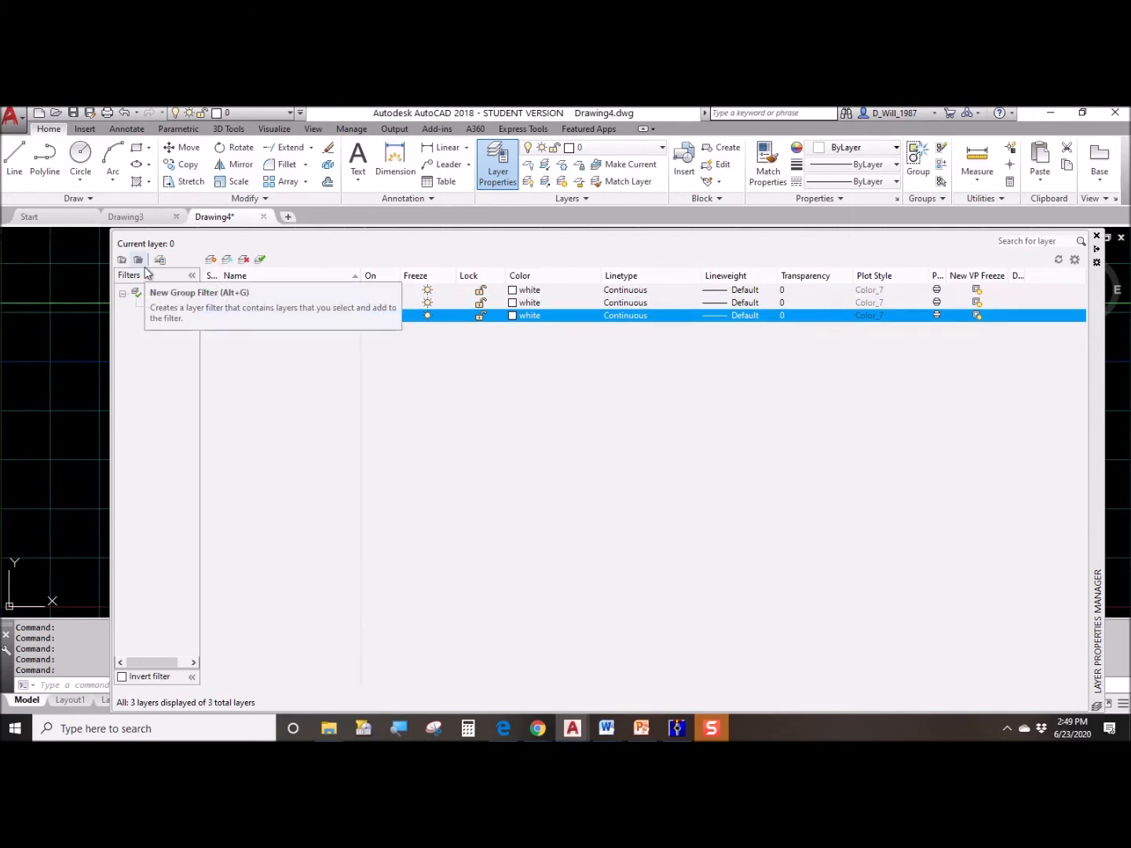
pyautogui.press('Return')
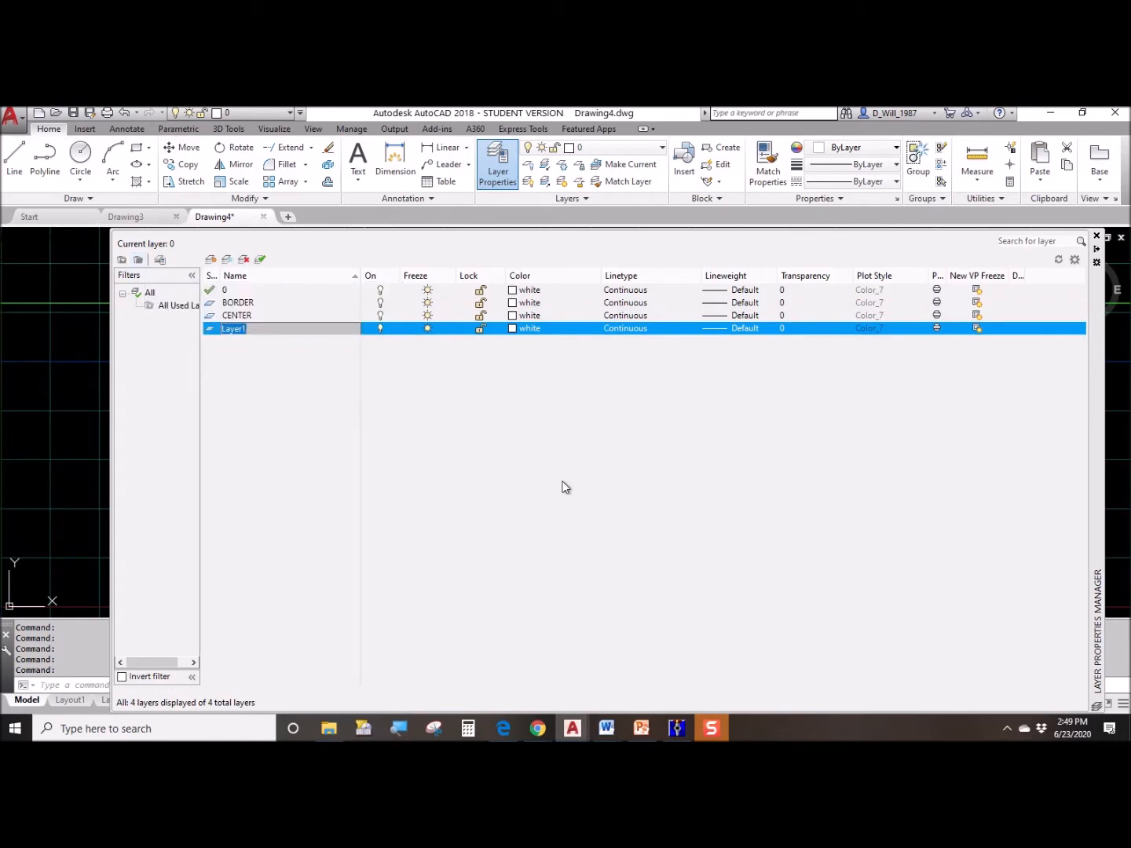
# - Add two more layers named TEXT and OBJECT LINES
pyautogui.write('TE')
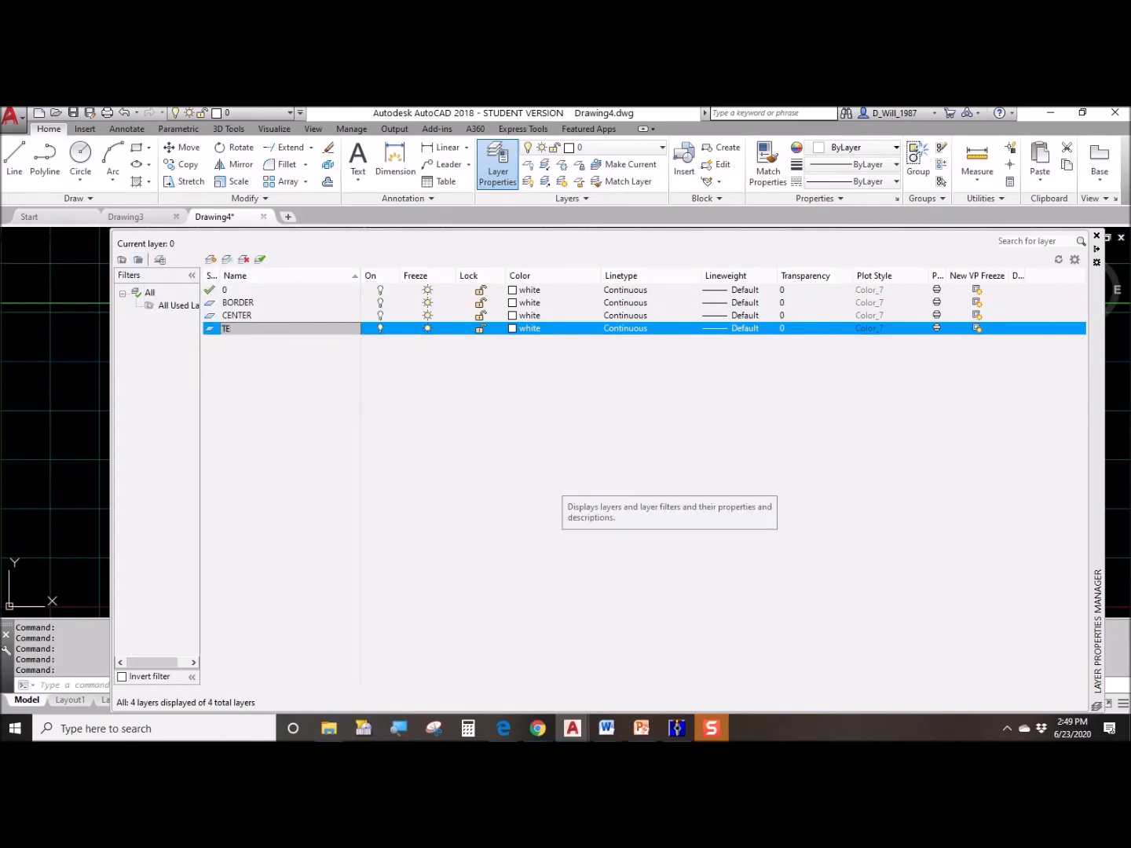
pyautogui.write('XT')
pyautogui.press('Return')
pyautogui.press('Return')
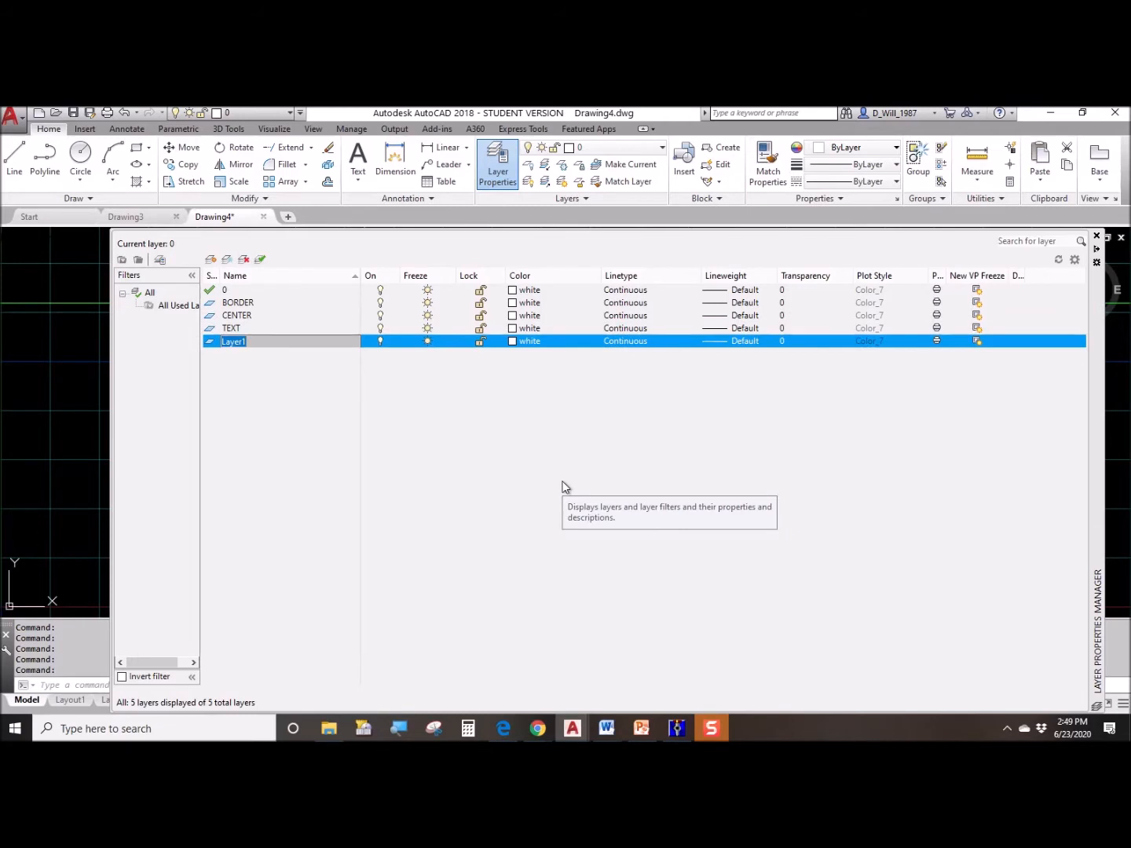
pyautogui.write('OBJECT LINES')
pyautogui.press('Return')
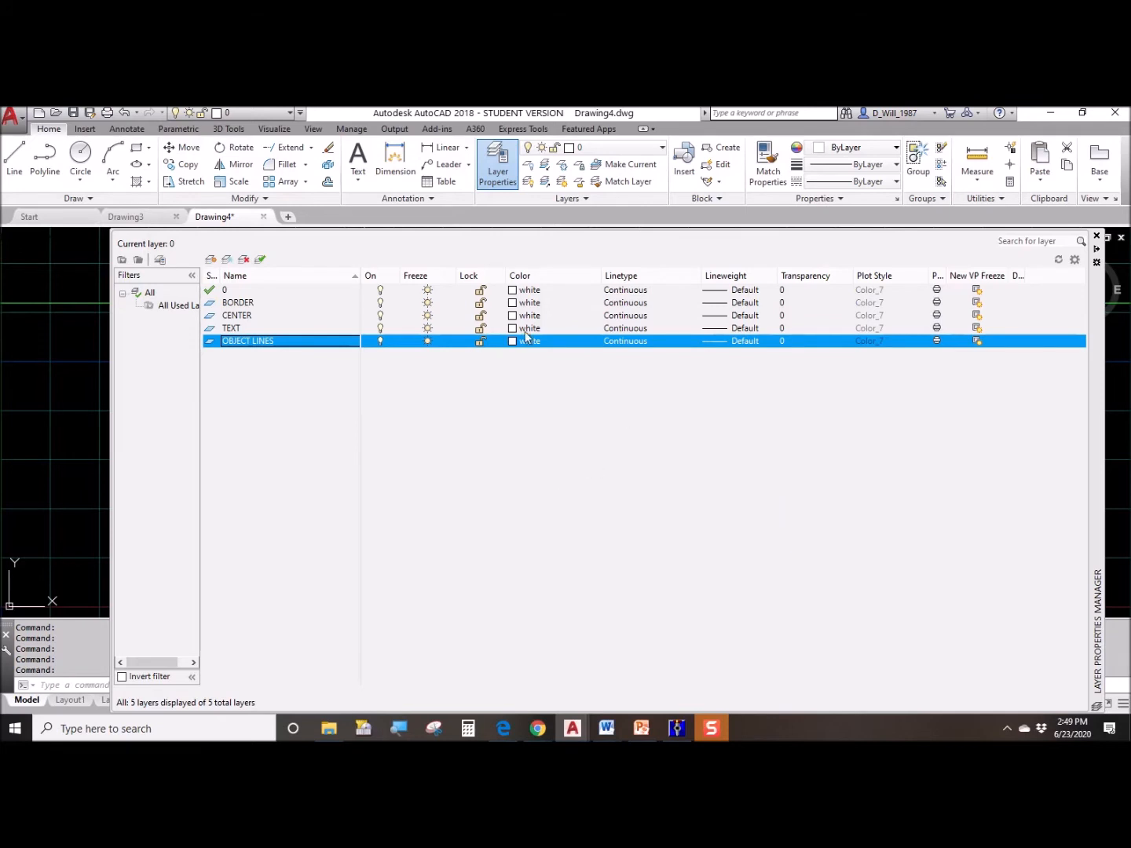
# - Set the layer colors to red for BORDER, yellow for CENTER and magenta for TEXT
pyautogui.click(512, 303)
pyautogui.click(458, 445)
pyautogui.click(547, 523)
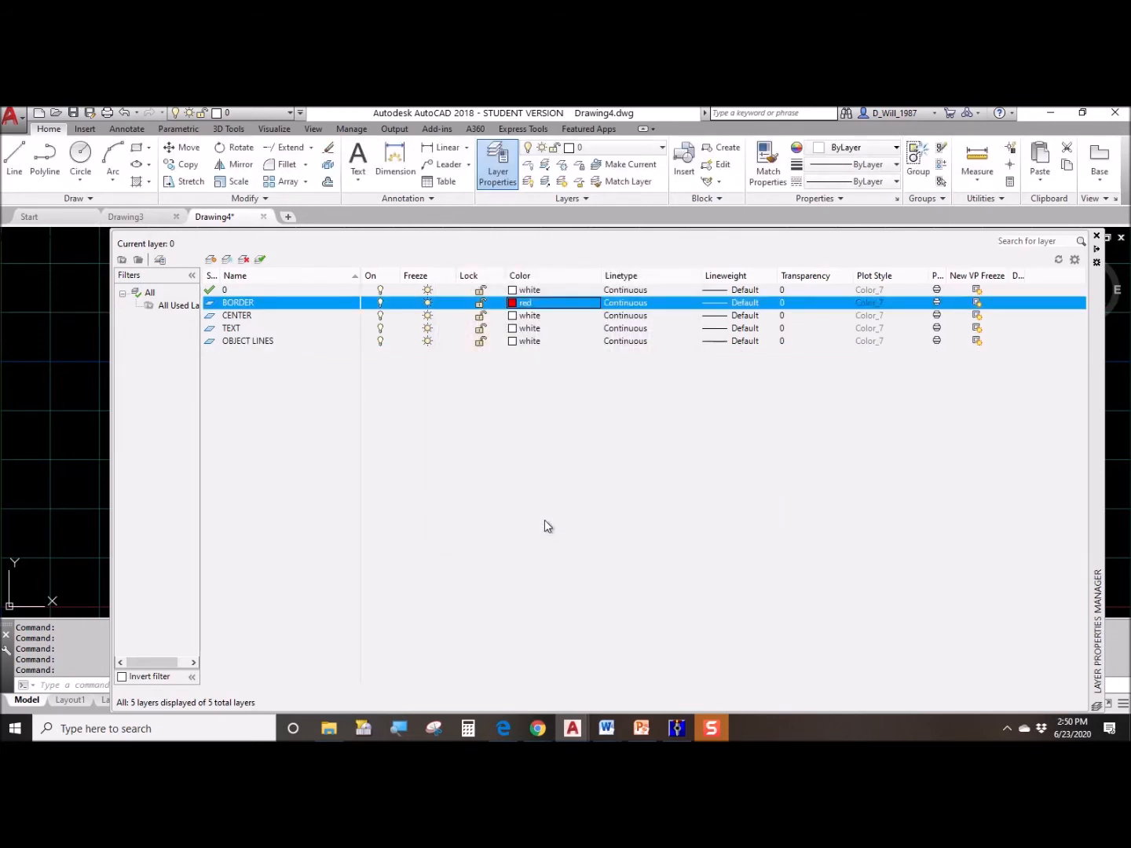
pyautogui.click(512, 314)
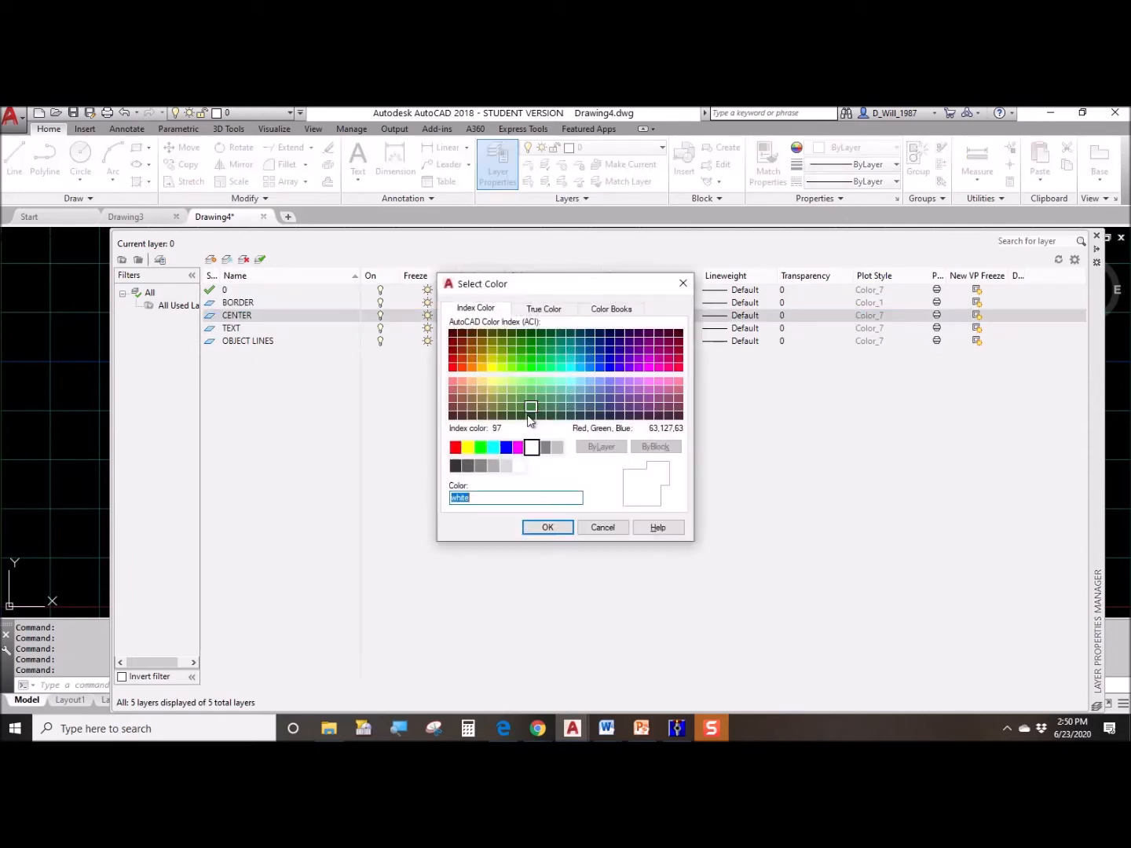
pyautogui.click(467, 447)
pyautogui.click(545, 527)
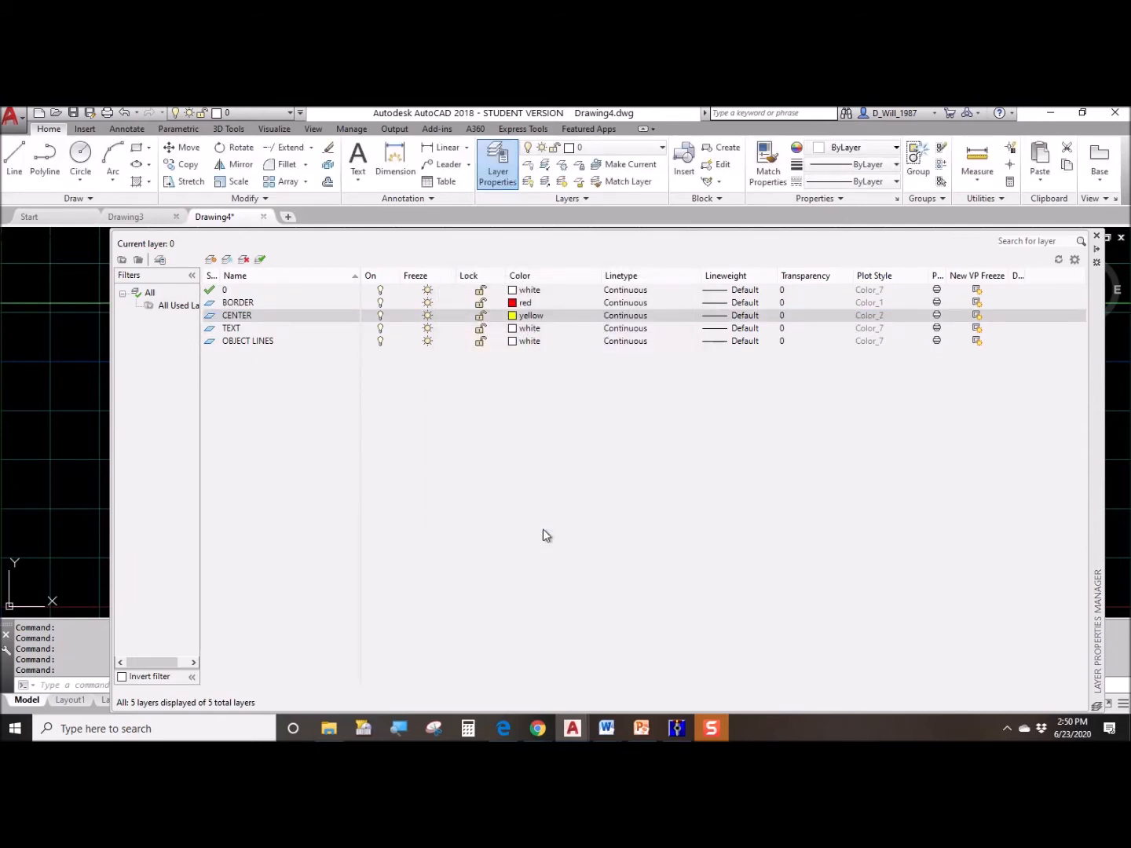
pyautogui.click(519, 328)
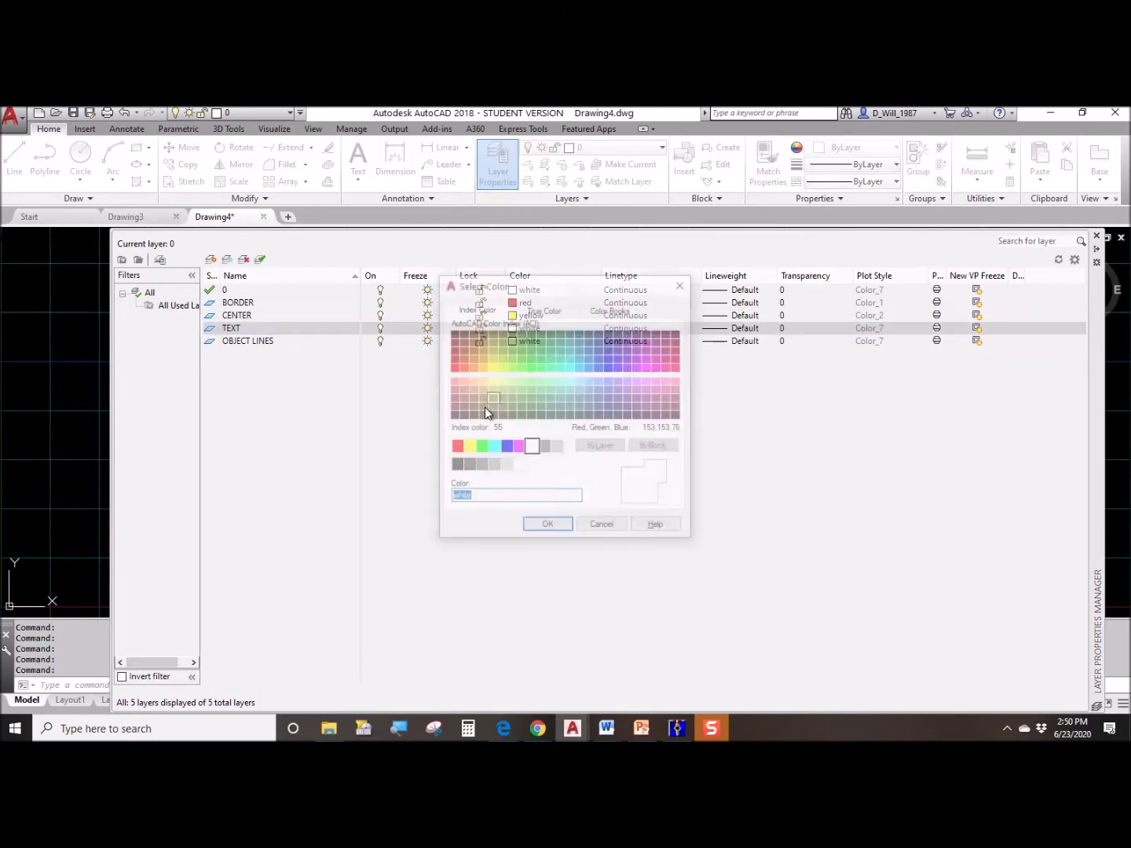
pyautogui.click(518, 446)
pyautogui.click(543, 526)
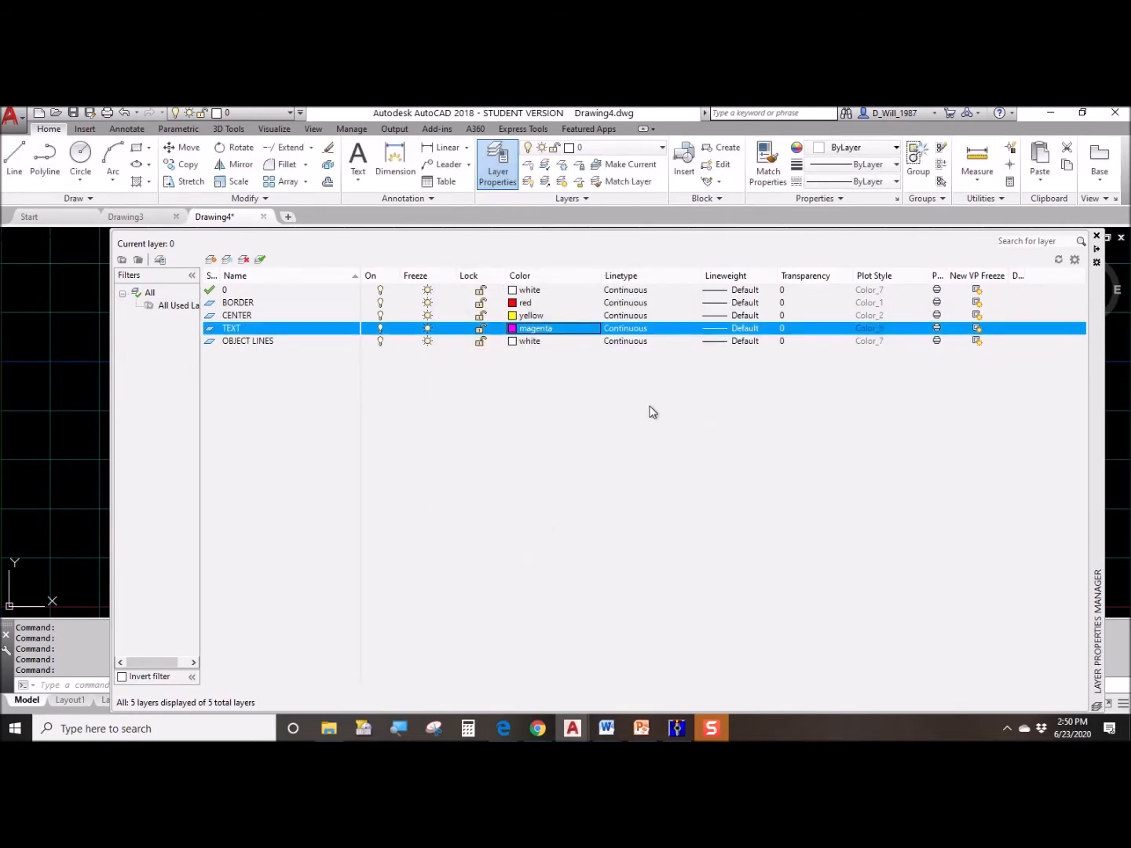
# - Load the CENTER2 linetype from acad.lin while editing the linetype of the CENTER layer
pyautogui.click(293, 316)
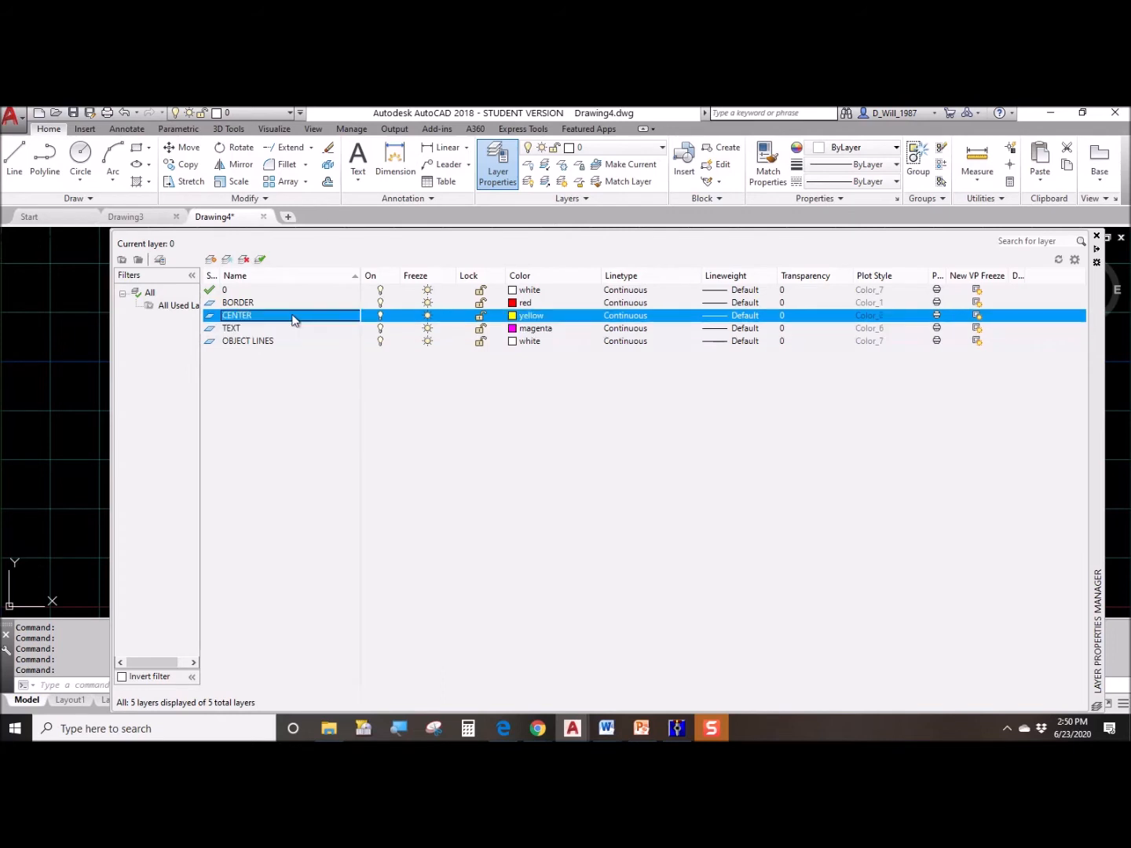
pyautogui.click(642, 317)
pyautogui.click(593, 497)
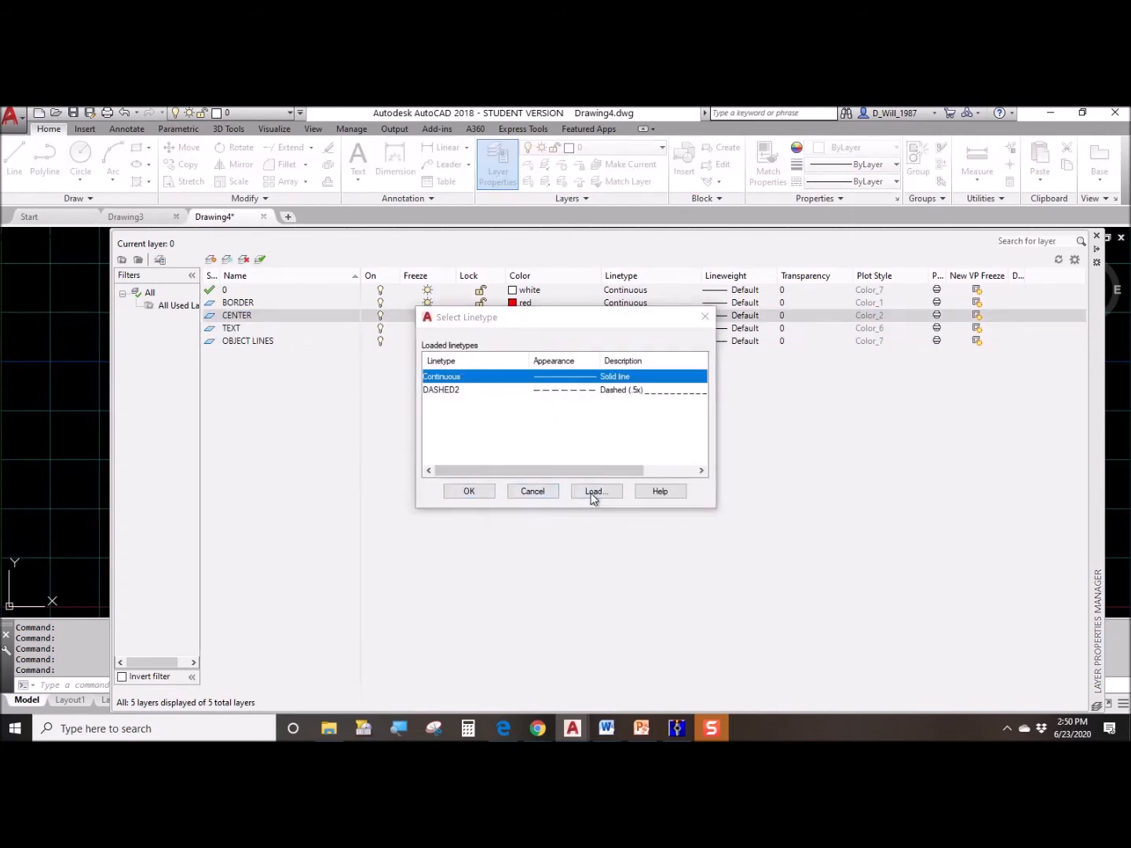
pyautogui.click(446, 444)
pyautogui.press('c')
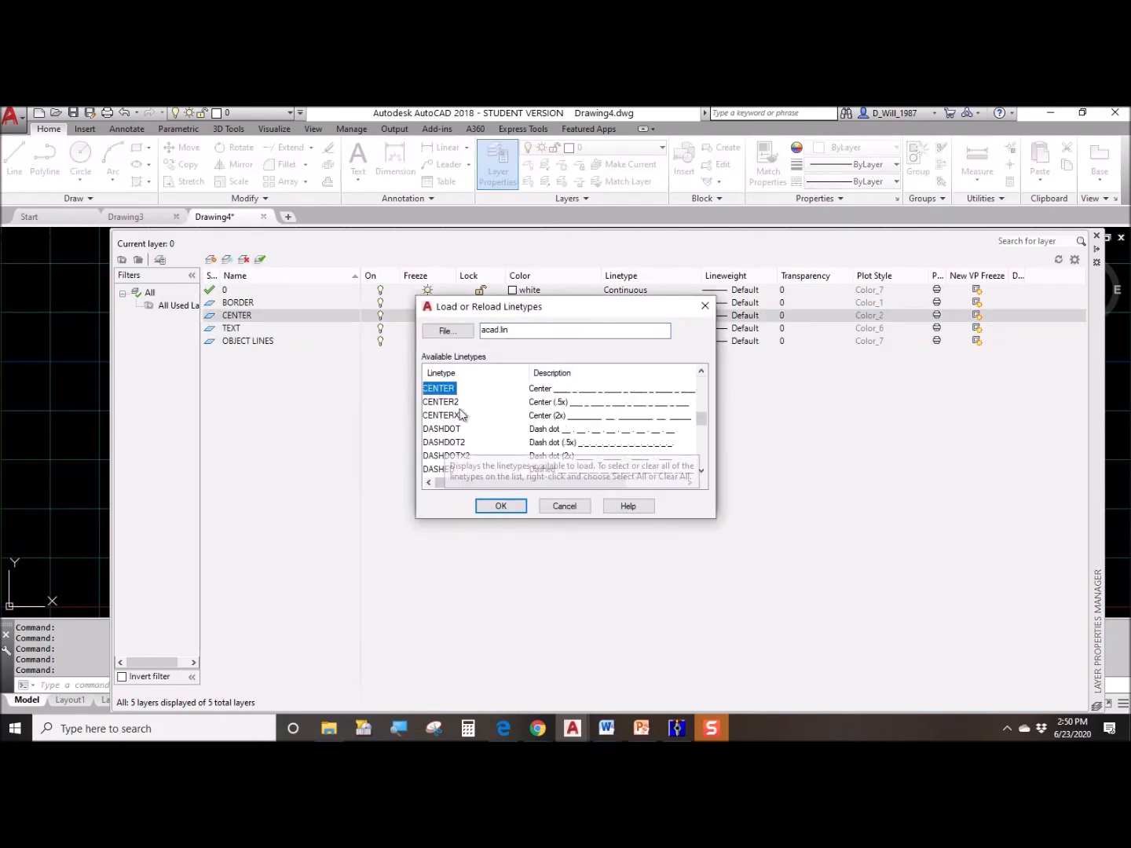
pyautogui.press('Down')
pyautogui.click(502, 508)
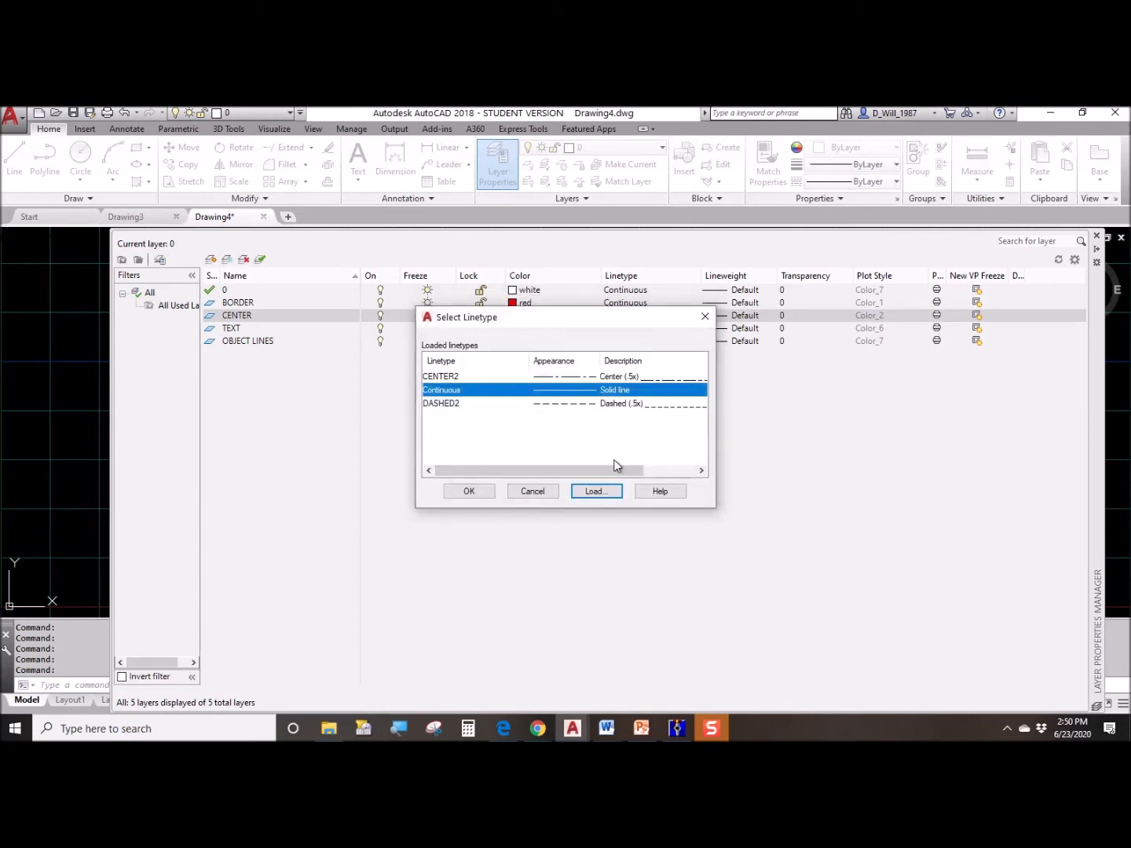
pyautogui.click(481, 491)
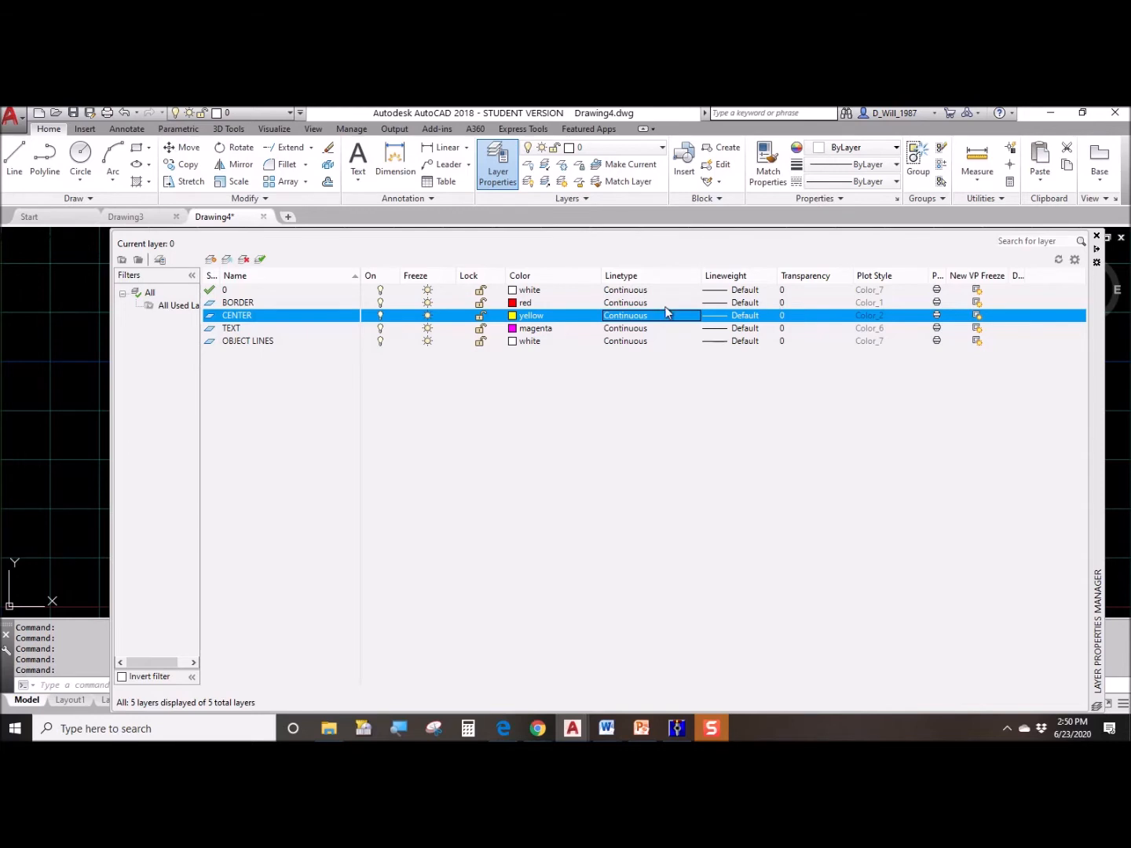
# - Set the lineweight of the BORDER layer to 0.70 mm
pyautogui.click(299, 305)
pyautogui.click(743, 307)
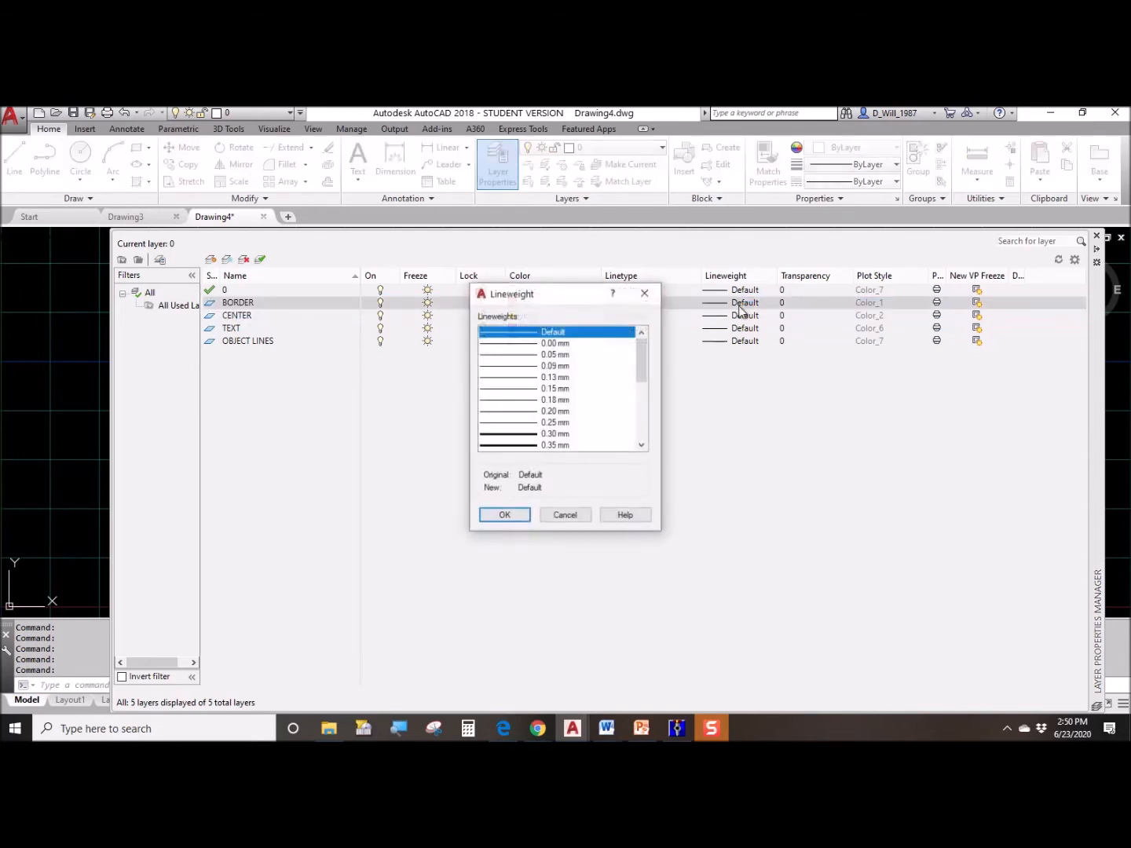
pyautogui.scroll(-3, 562, 420)
pyautogui.click(552, 434)
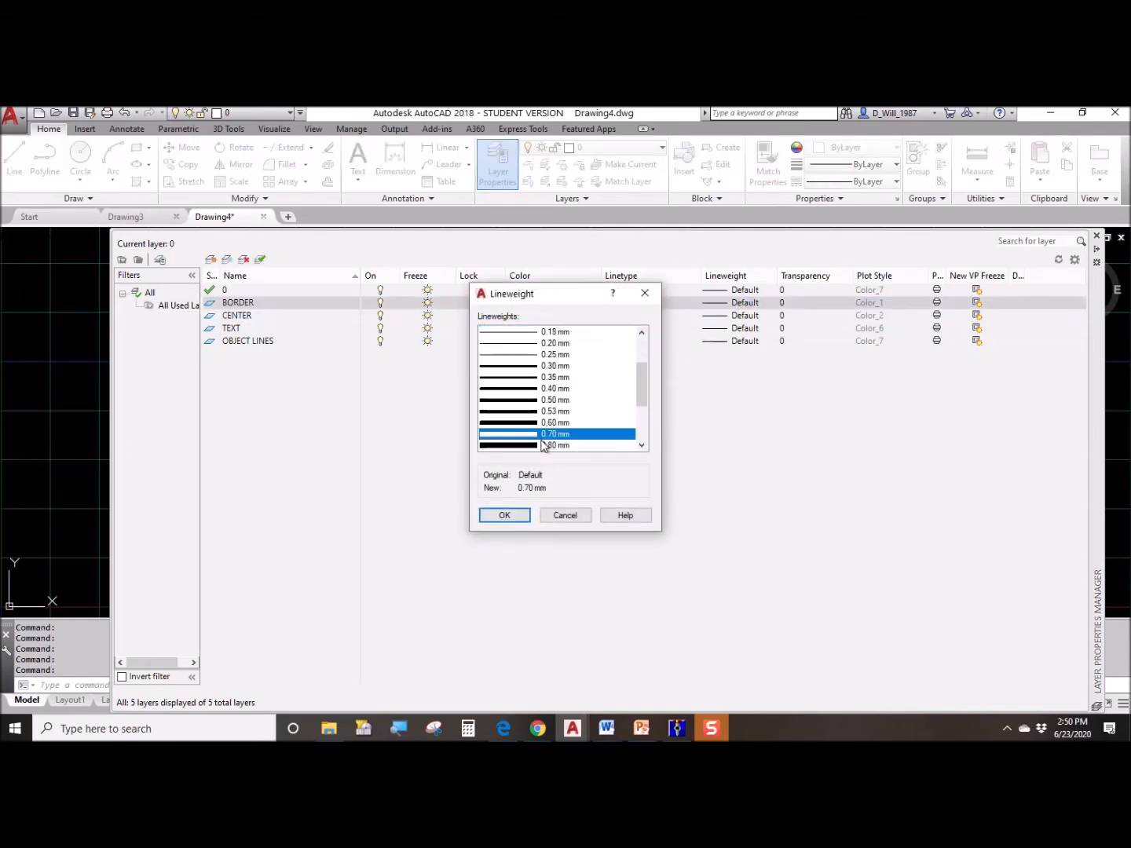
pyautogui.click(511, 514)
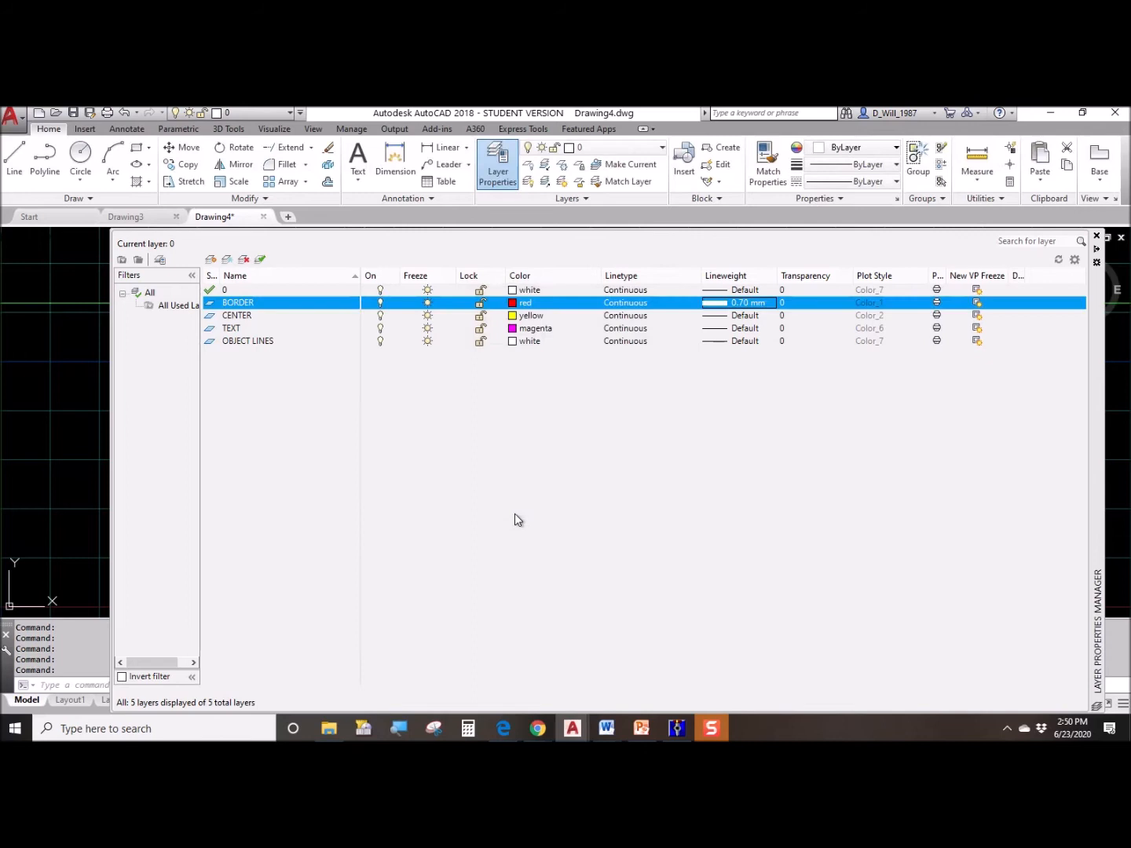
# - Set the lineweight of the OBJECT LINES layer to 0.50 mm
pyautogui.click(271, 340)
pyautogui.click(731, 342)
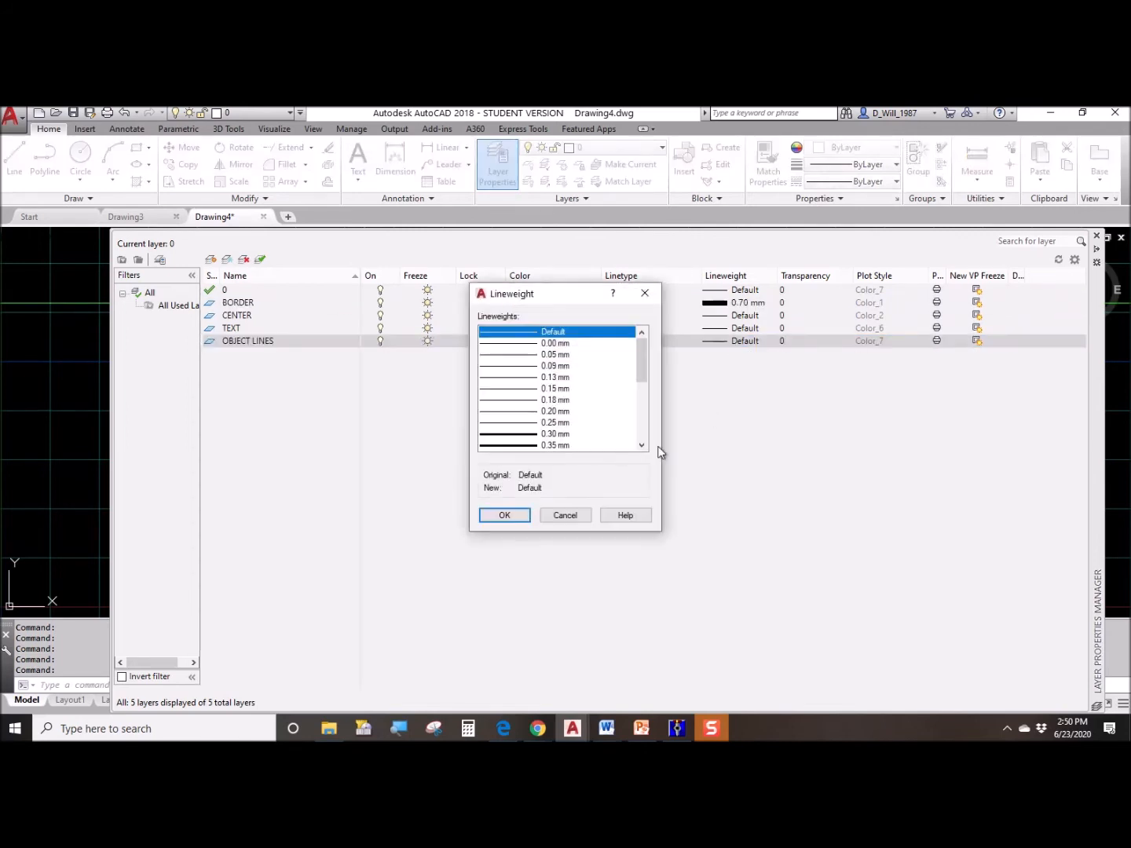
pyautogui.scroll(-1, 551, 447)
pyautogui.click(545, 434)
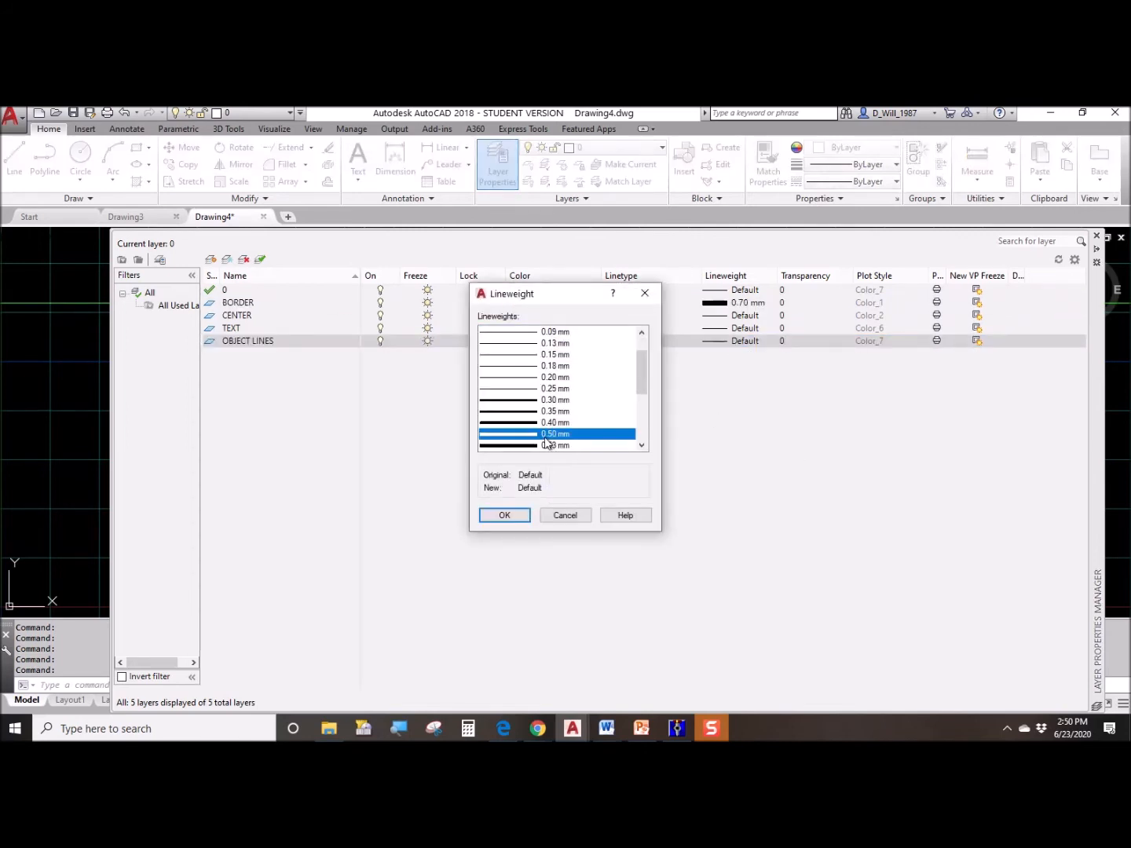
pyautogui.click(504, 514)
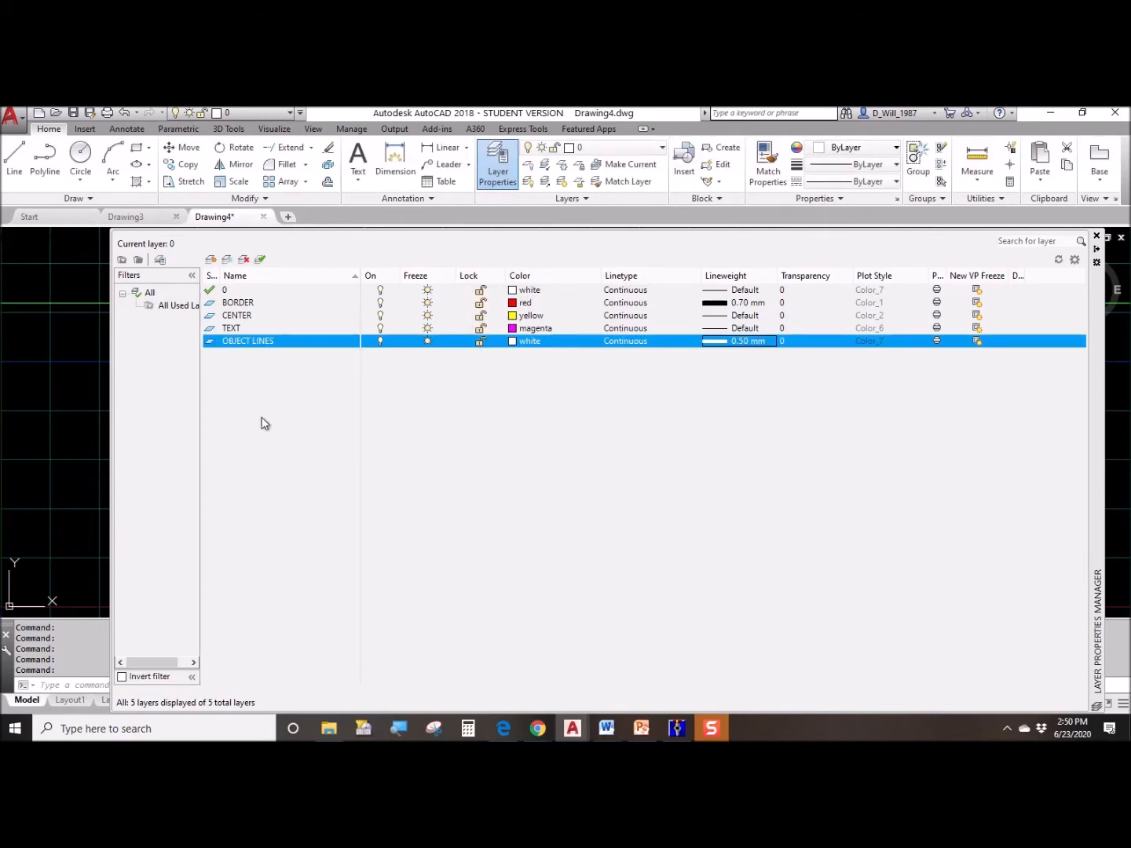
# - Make OBJECT LINES the current layer and close the layer properties
pyautogui.doubleClick(244, 342)
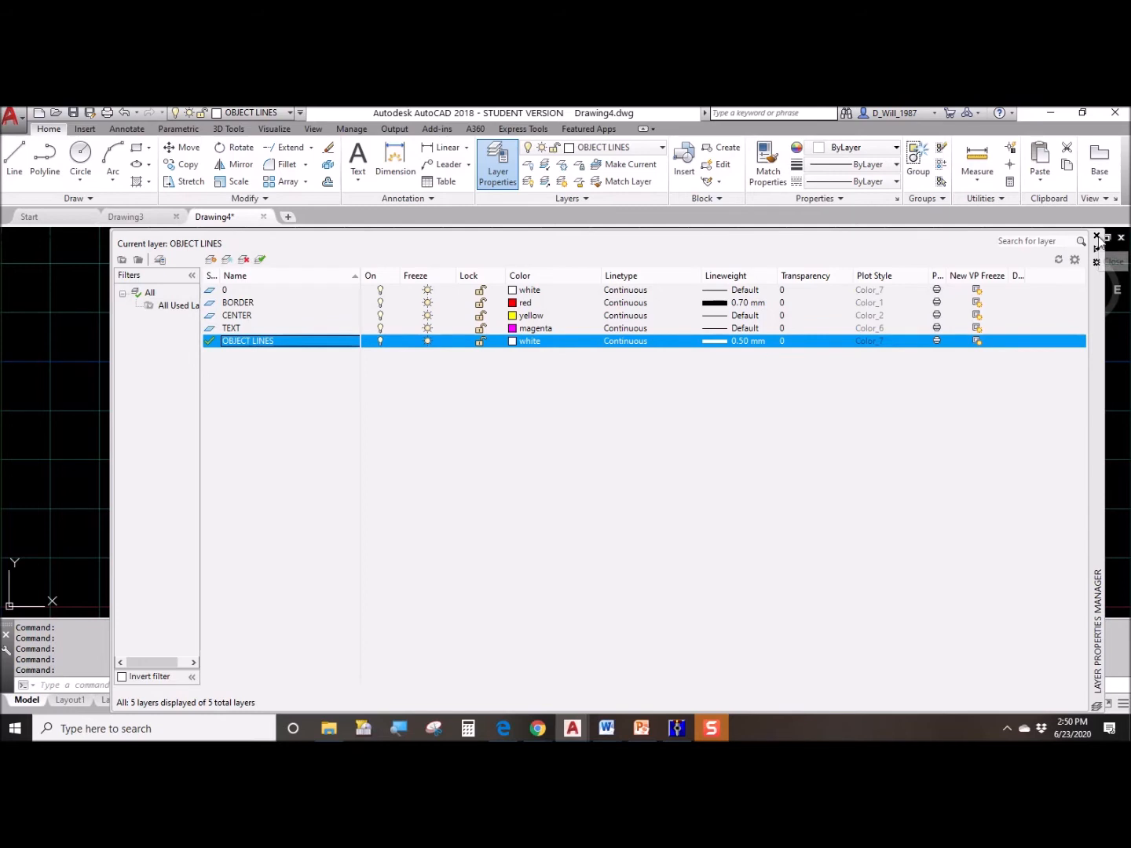
pyautogui.click(1097, 238)
pyautogui.click(595, 149)
pyautogui.click(605, 214)
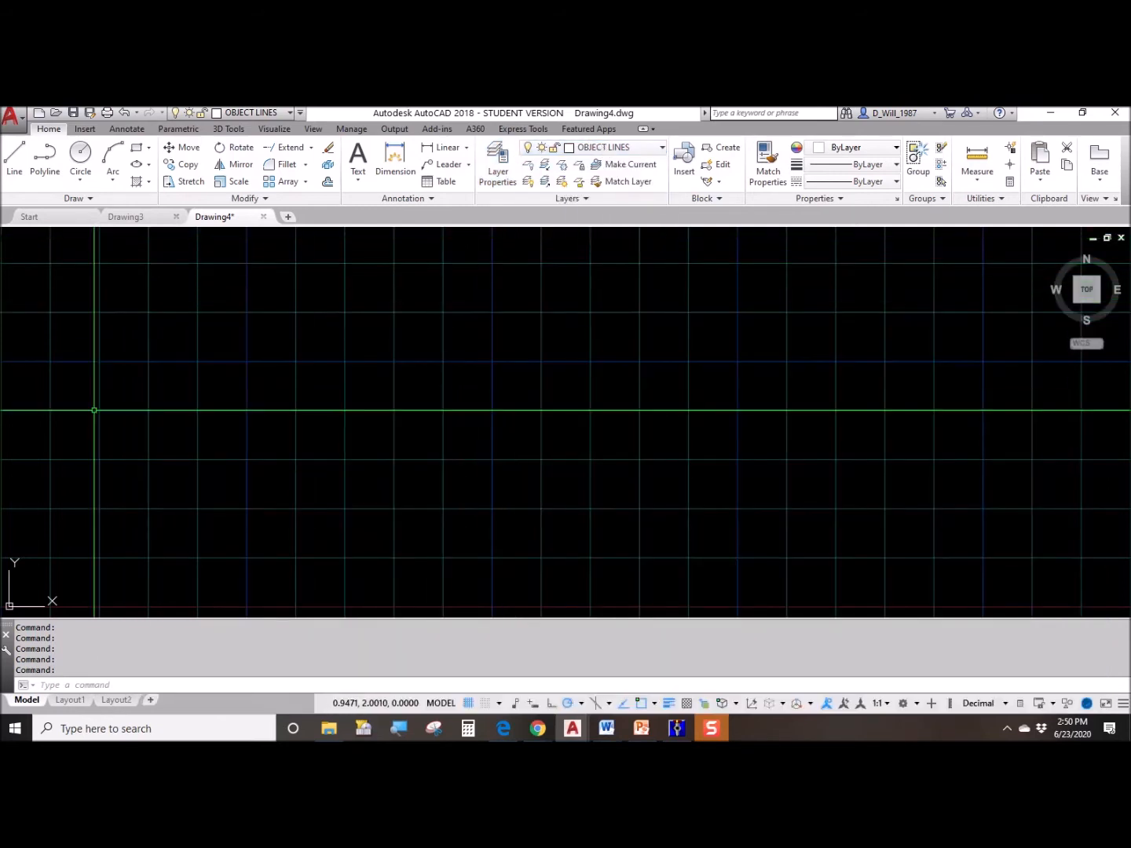
# - Check the dimensioned B12-4A figure in the browser, and back in AutoCAD make CENTER the current layer
pyautogui.scroll(-3, 94, 410)
pyautogui.moveTo(101, 497)
pyautogui.mouseDown(button='middle')
pyautogui.moveTo(391, 439)
pyautogui.moveTo(373, 471)
pyautogui.mouseUp(button='middle')
pyautogui.moveTo(0, 200); pyautogui.dragTo(823, 199)
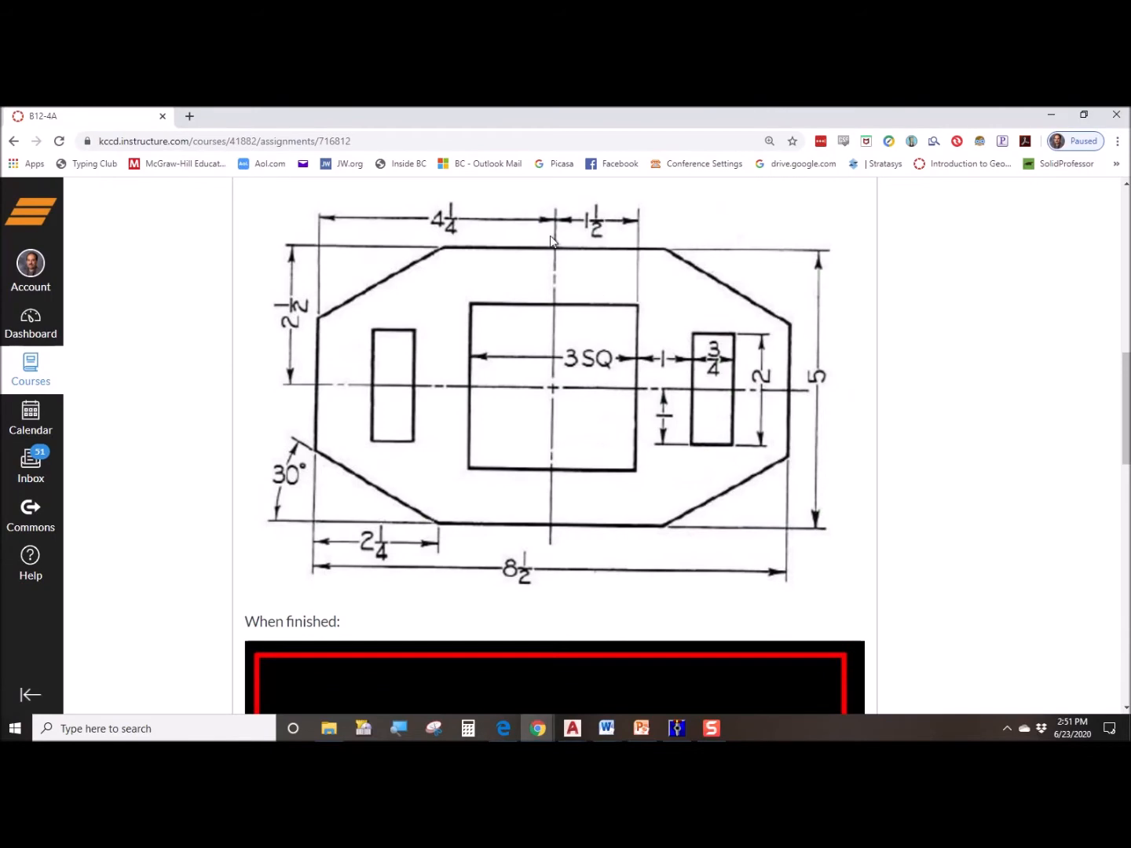
pyautogui.moveTo(587, 126); pyautogui.dragTo(0, 134)
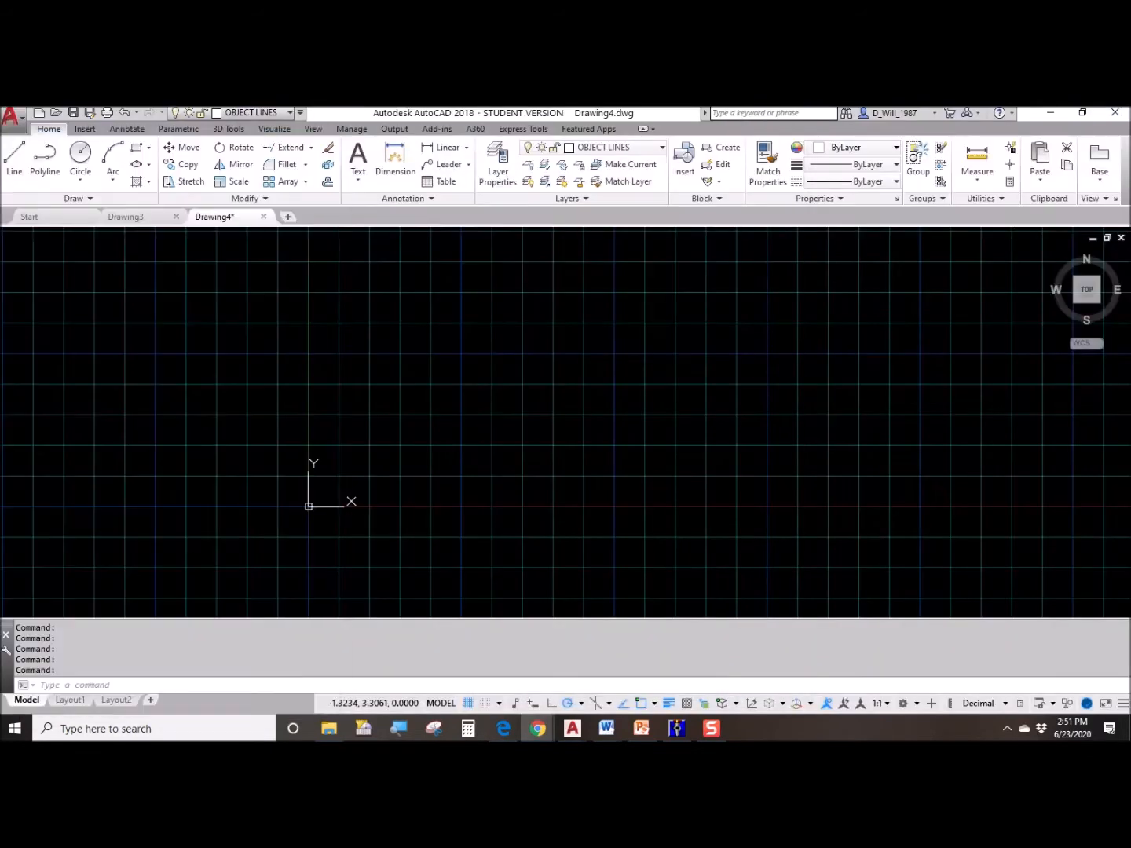
pyautogui.click(486, 376)
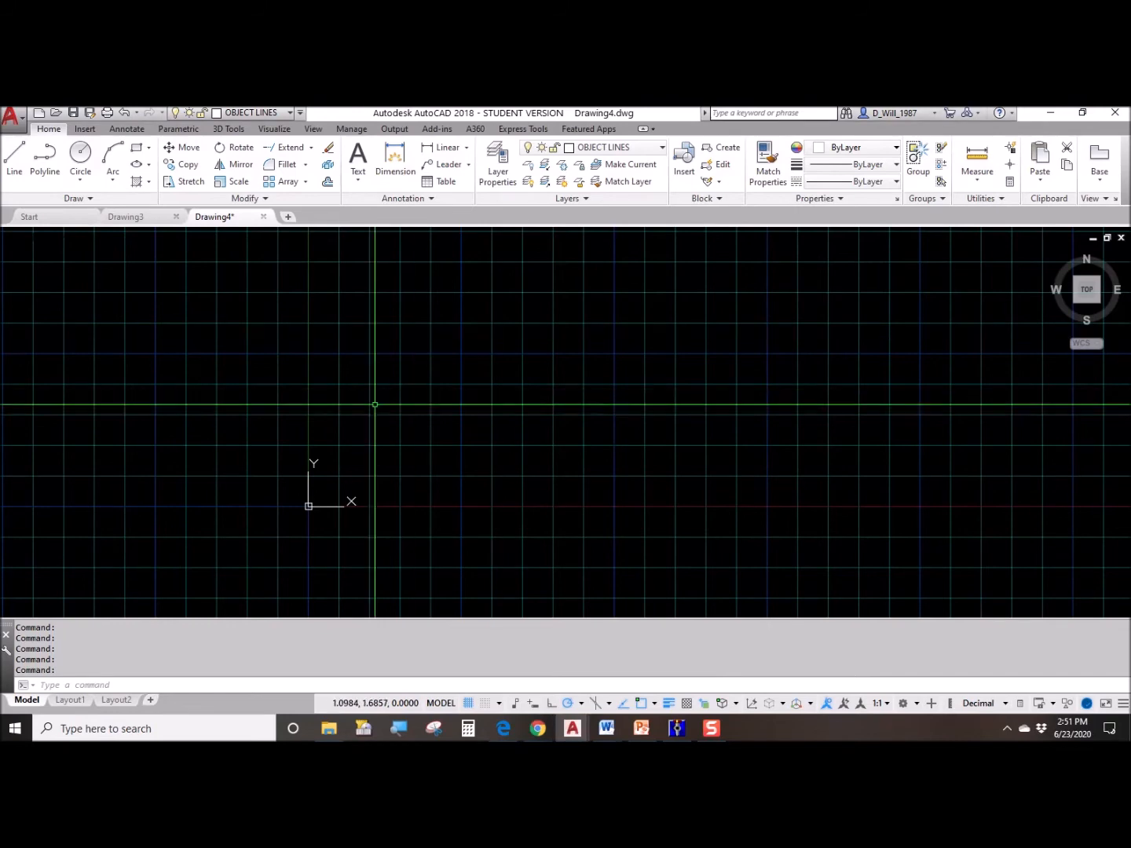
pyautogui.click(628, 149)
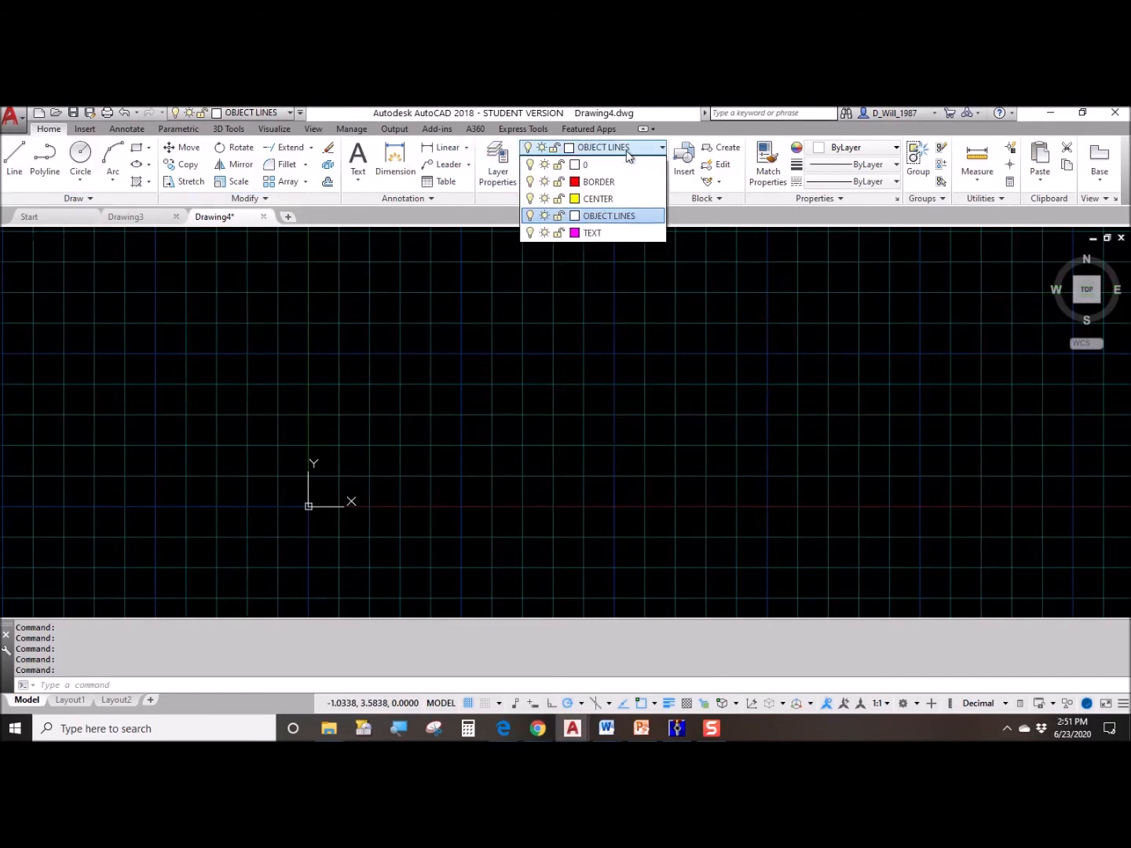
pyautogui.click(609, 198)
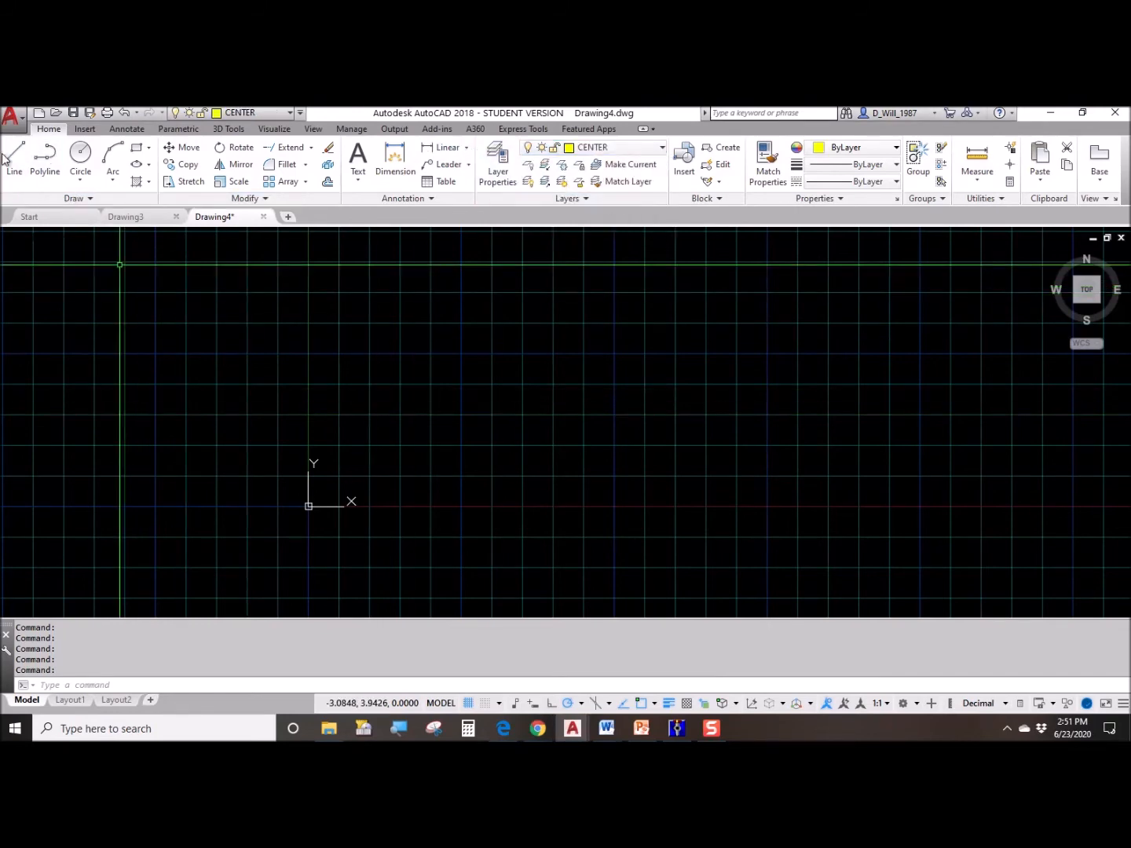
# - Turn off the grid and draw a horizontal centerline above the origin
pyautogui.scroll(2, 413, 390)
pyautogui.click(466, 704)
pyautogui.click(319, 392)
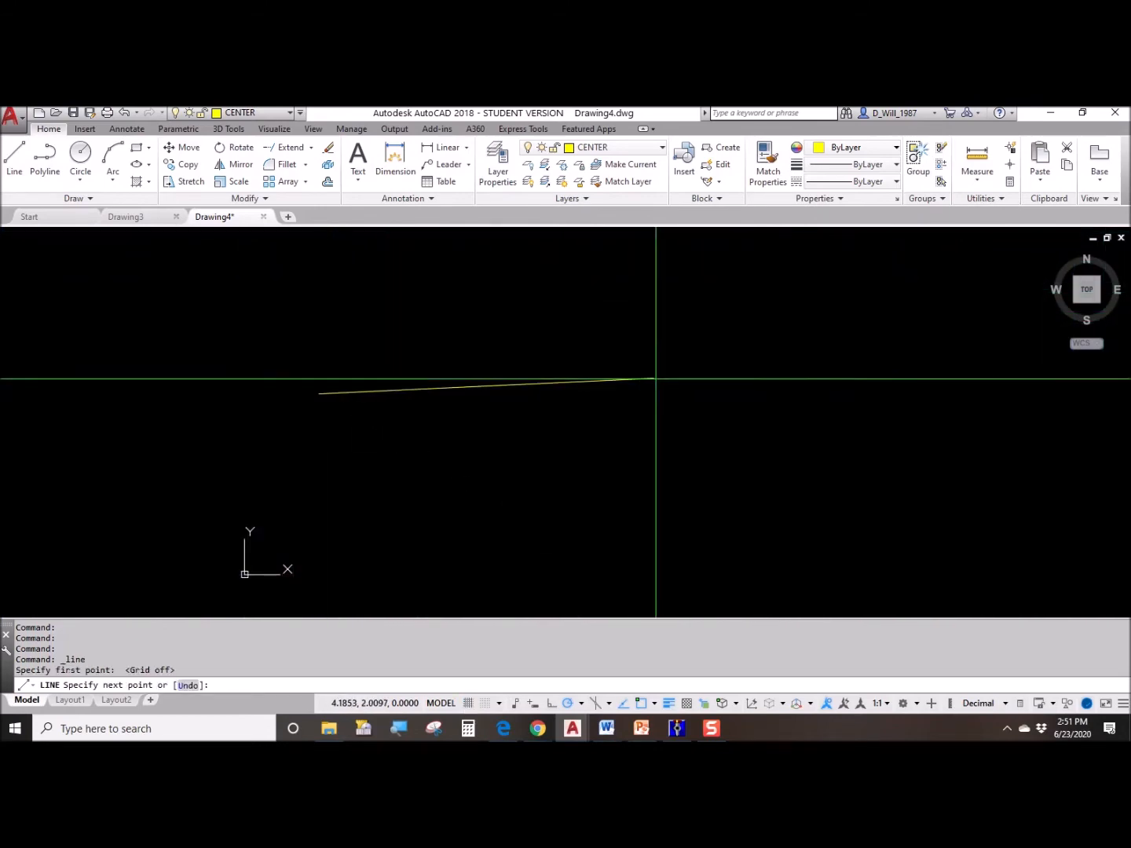
pyautogui.click(774, 393)
pyautogui.press('Escape')
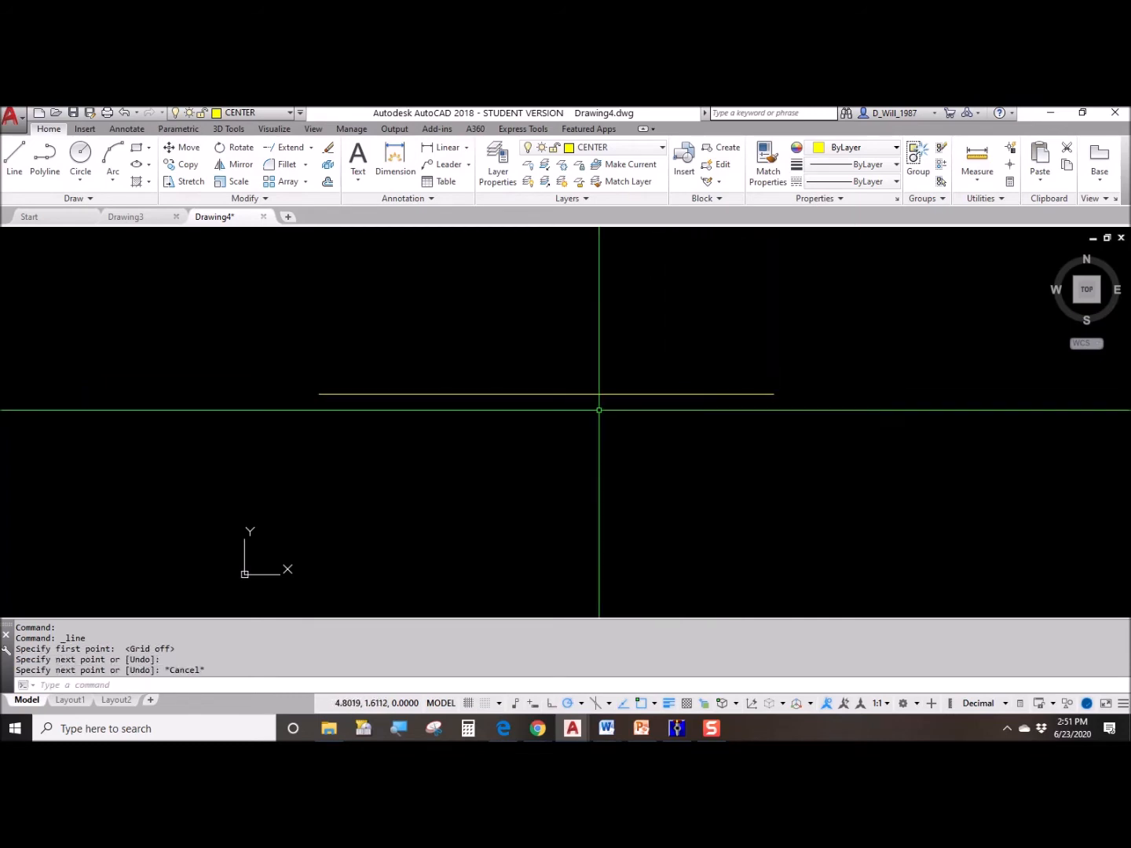
# - Assign the CENTER2 linetype to the CENTER layer and close the layer properties
pyautogui.click(508, 176)
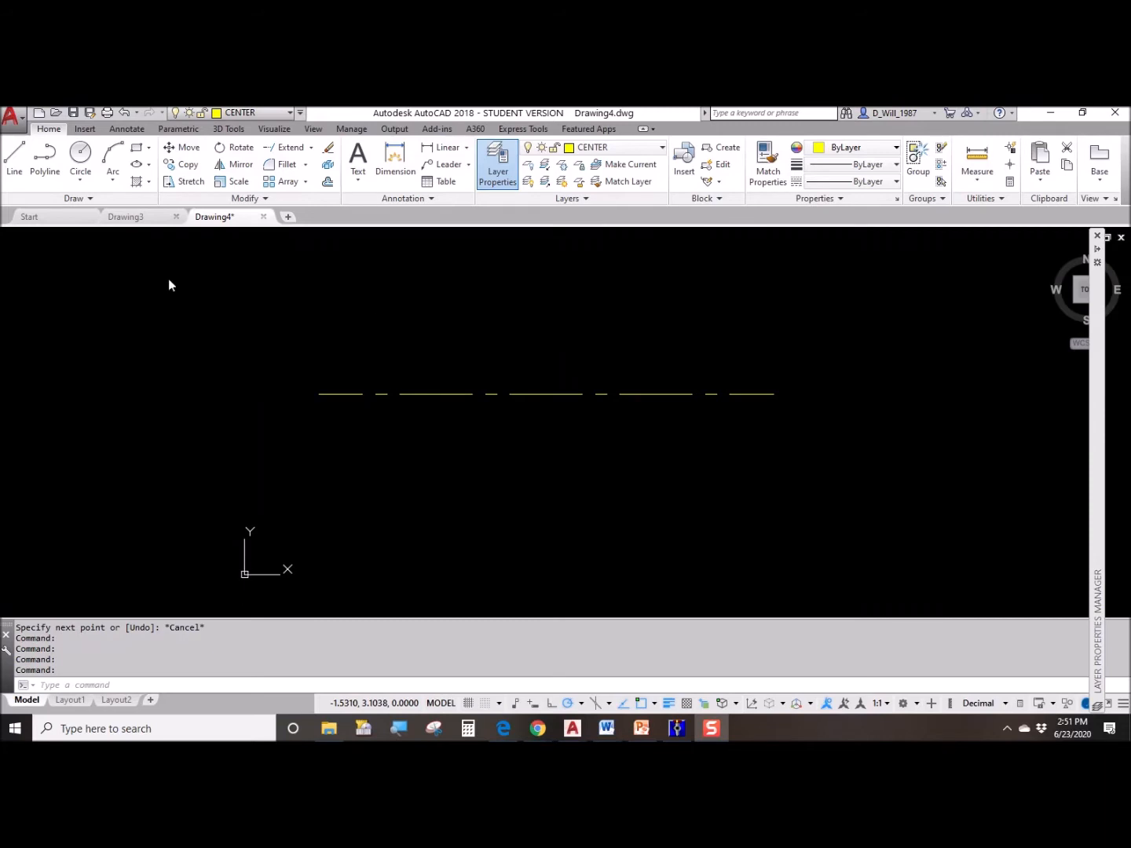
pyautogui.moveTo(1091, 295)
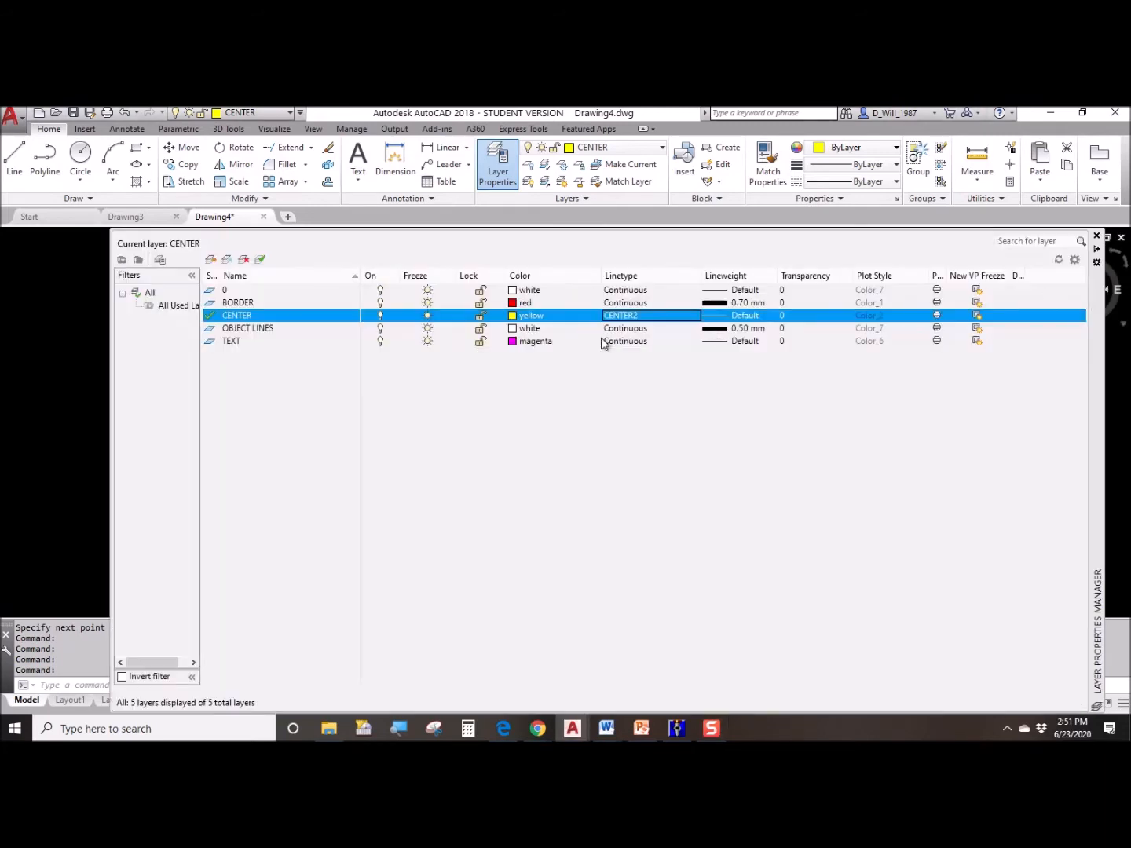
pyautogui.click(620, 316)
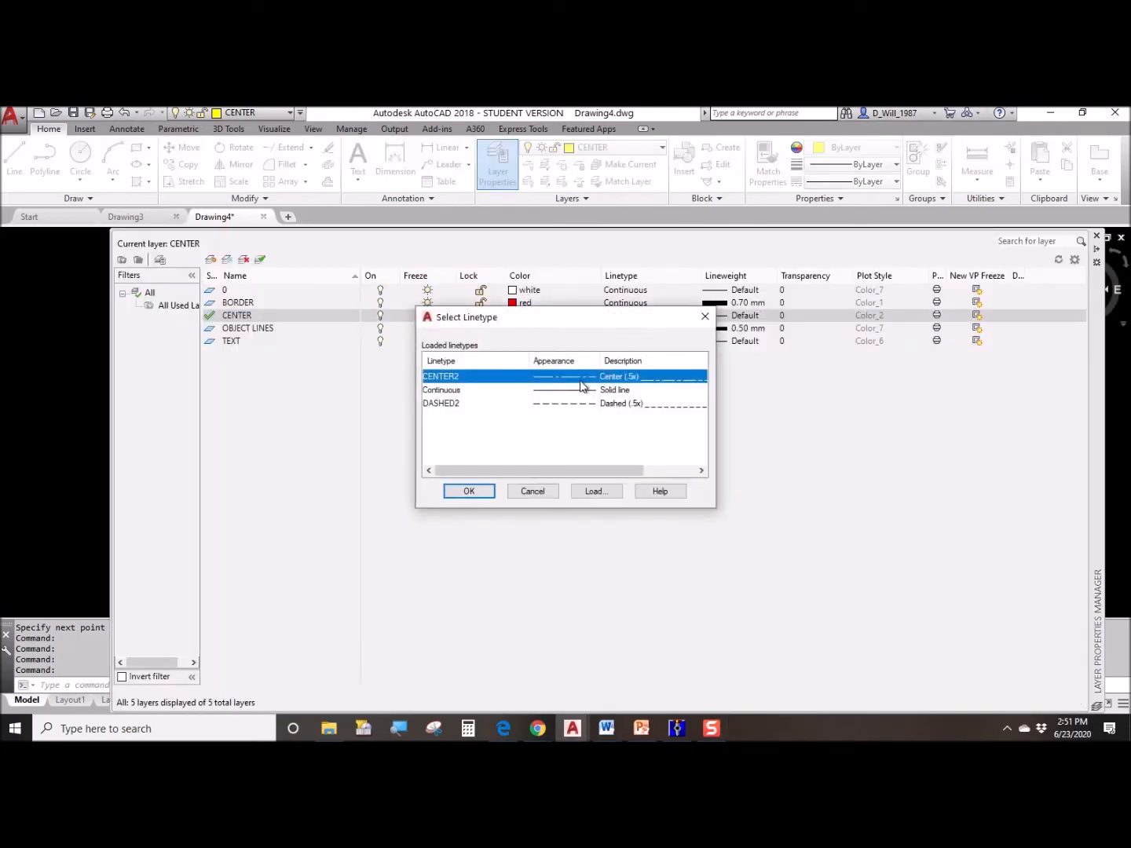
pyautogui.click(468, 491)
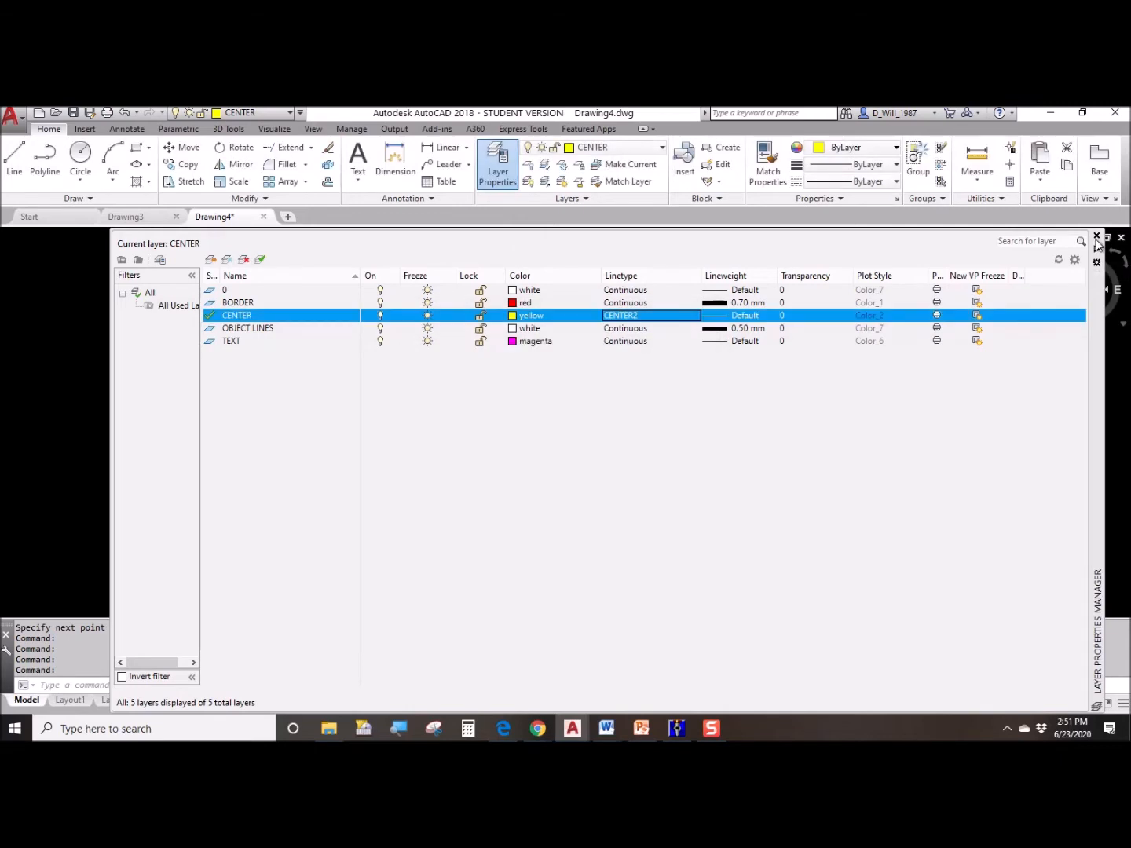
pyautogui.click(1096, 237)
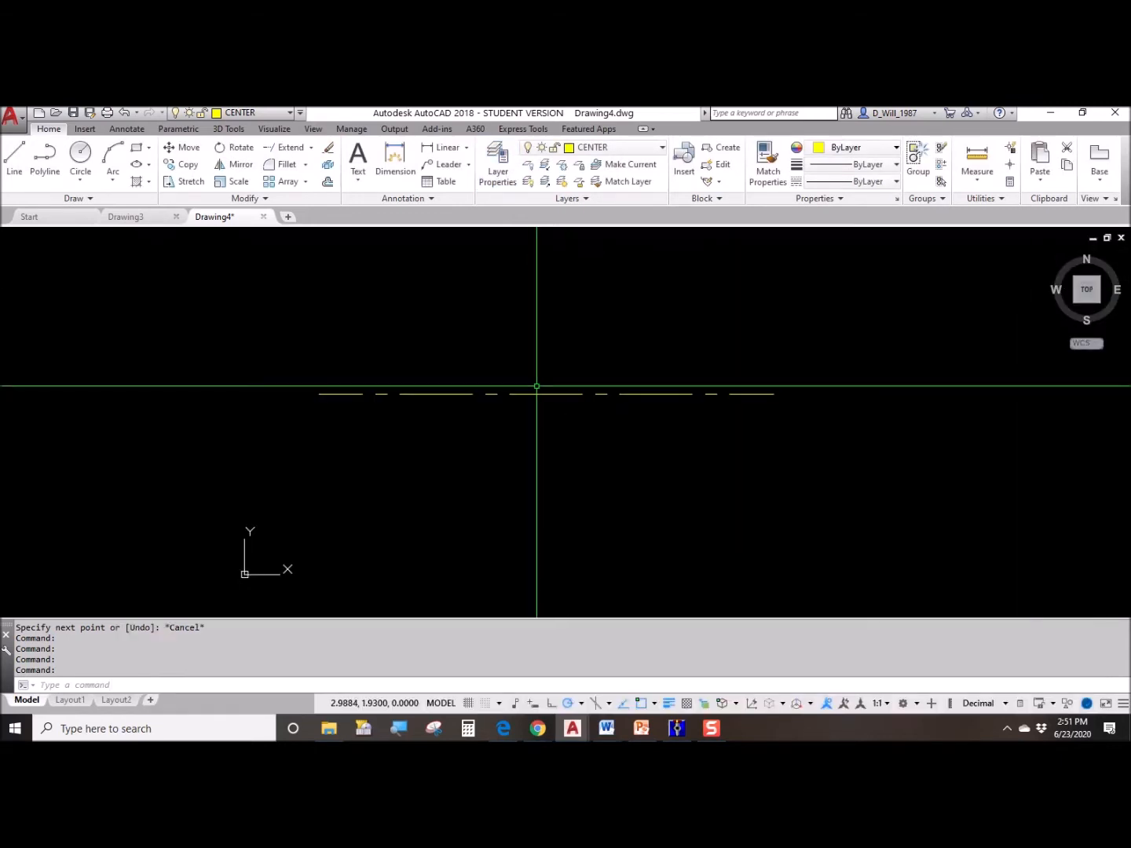
# - Draw a vertical centerline across the horizontal one and move it so that its midpoint lies on the horizontal line
pyautogui.write('l')
pyautogui.press('Return')
pyautogui.click(537, 274)
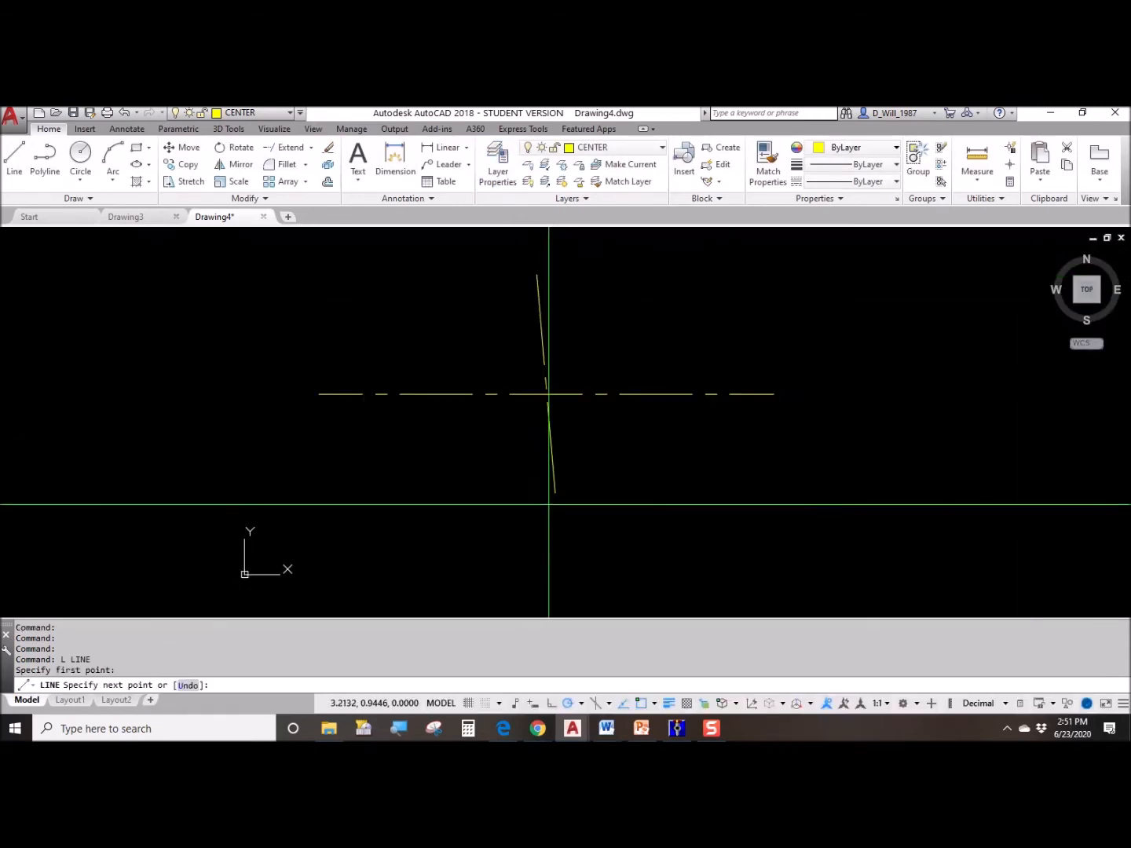
pyautogui.click(536, 574)
pyautogui.press('Escape')
pyautogui.click(536, 369)
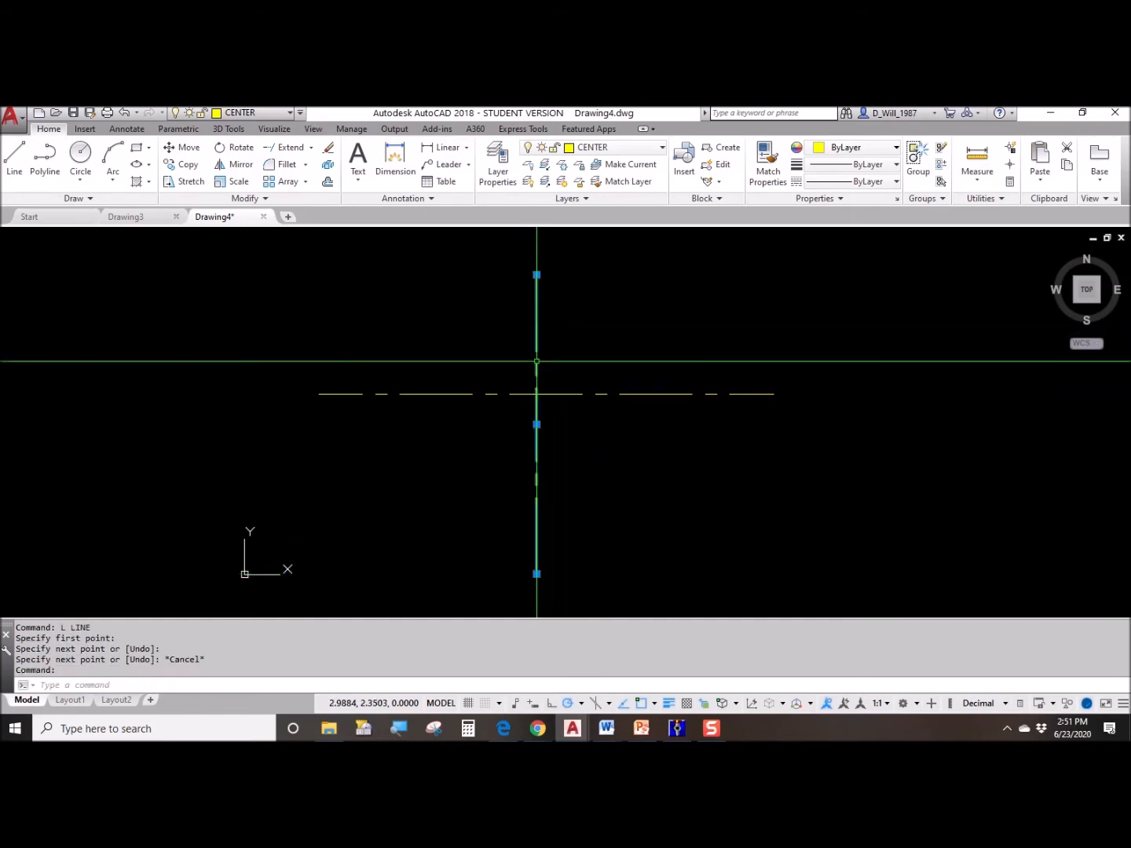
pyautogui.click(536, 424)
pyautogui.press('Escape')
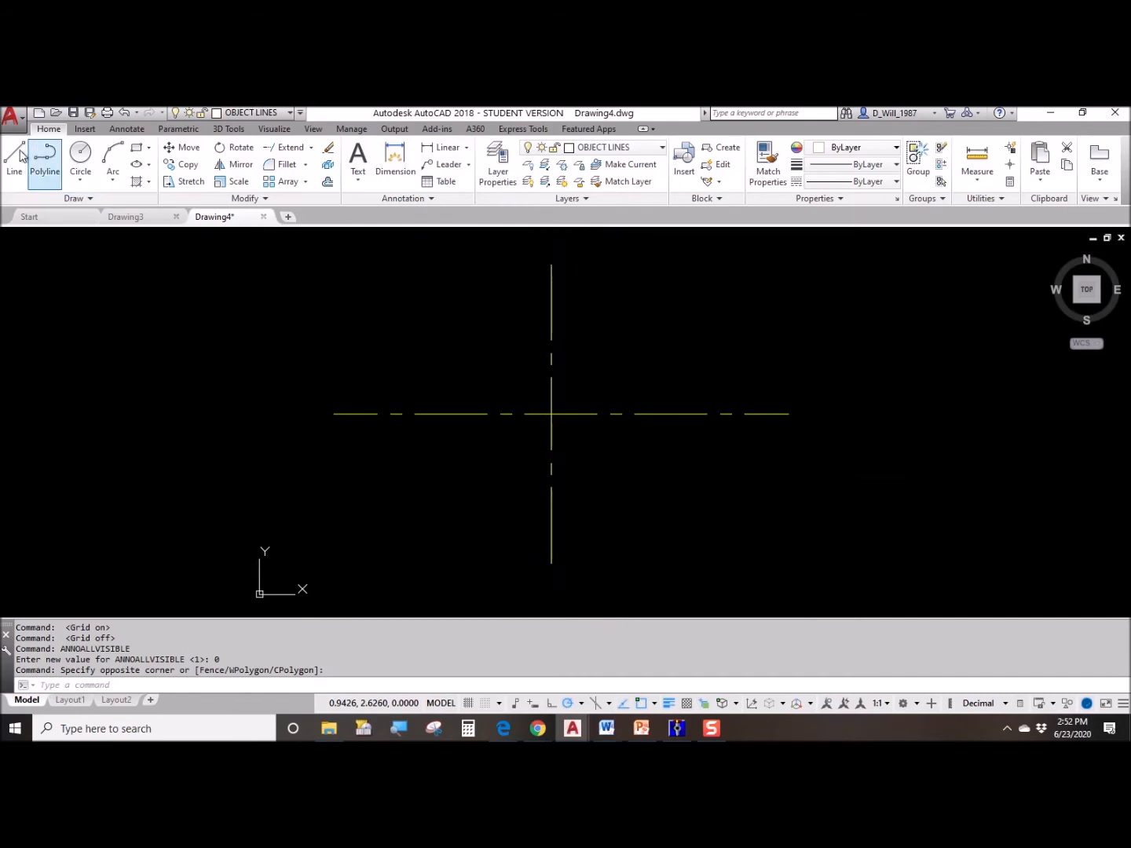
# - Offset the vertical centerline by 4.25 to both sides
pyautogui.click(327, 181)
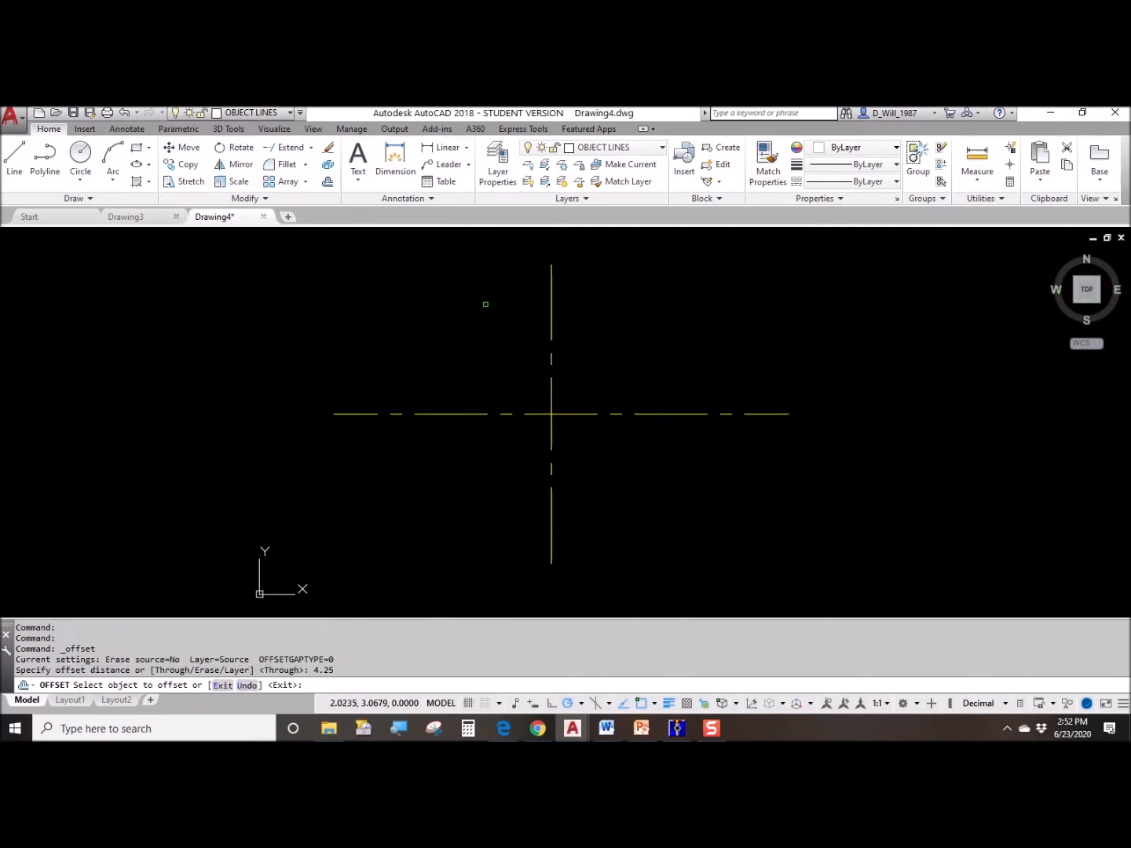
pyautogui.click(551, 299)
pyautogui.click(328, 316)
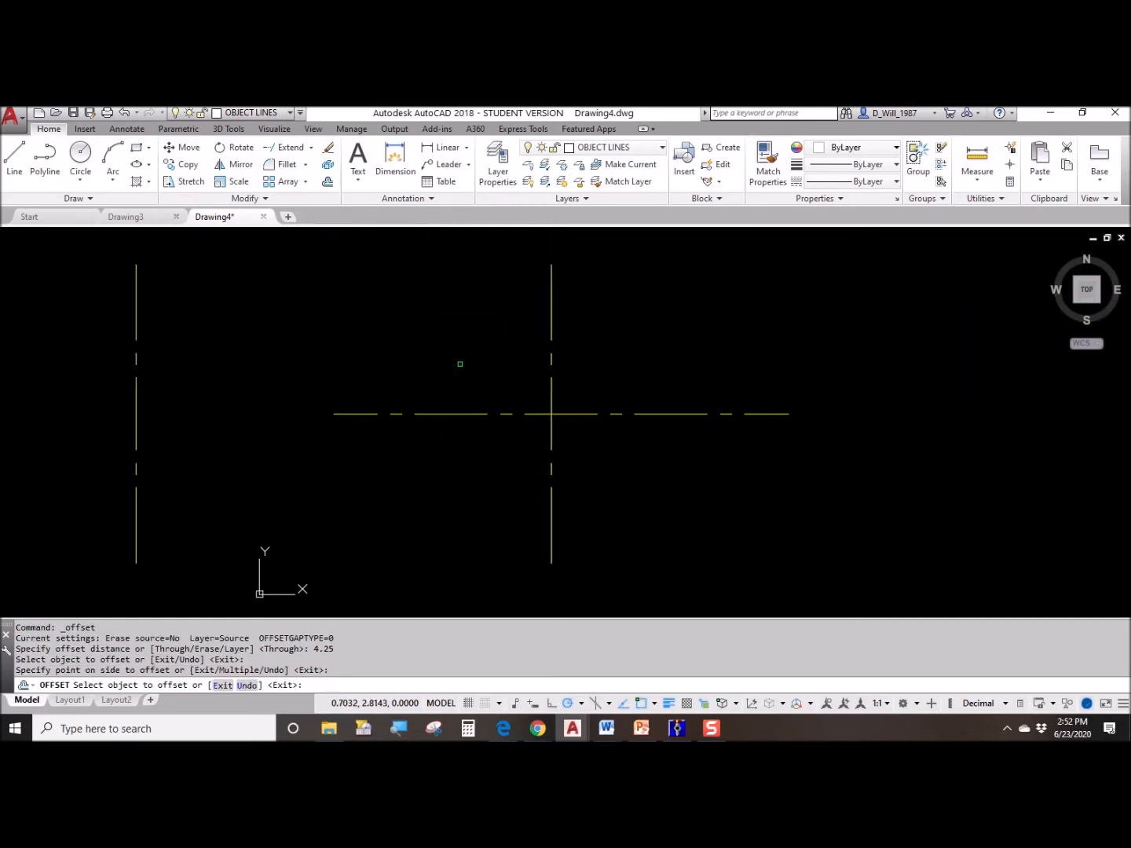
pyautogui.click(550, 305)
pyautogui.click(555, 308)
pyautogui.click(551, 309)
pyautogui.click(827, 335)
pyautogui.press('Escape')
# - Stretch both ends of the horizontal centerline outward past the two offset vertical lines
pyautogui.scroll(-2, 631, 359)
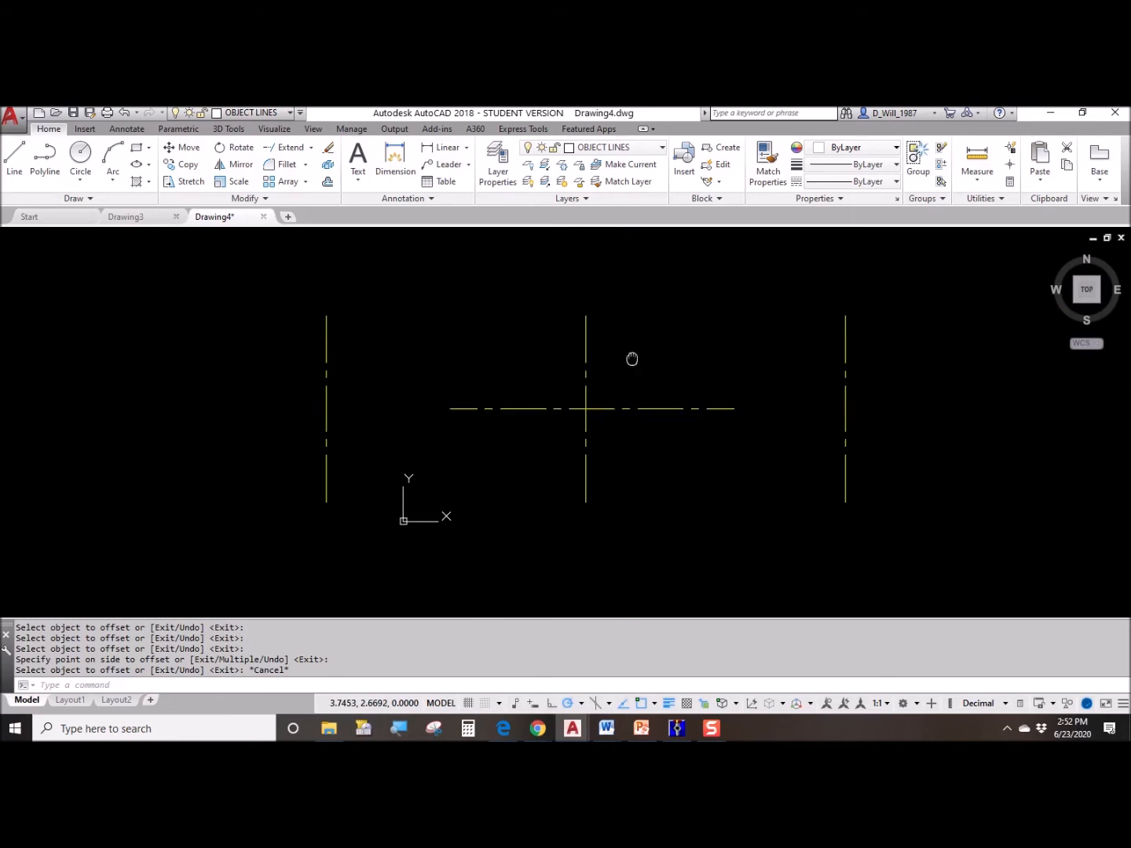
pyautogui.click(626, 409)
pyautogui.click(606, 450)
pyautogui.click(702, 432)
pyautogui.click(895, 432)
pyautogui.click(420, 431)
pyautogui.click(201, 432)
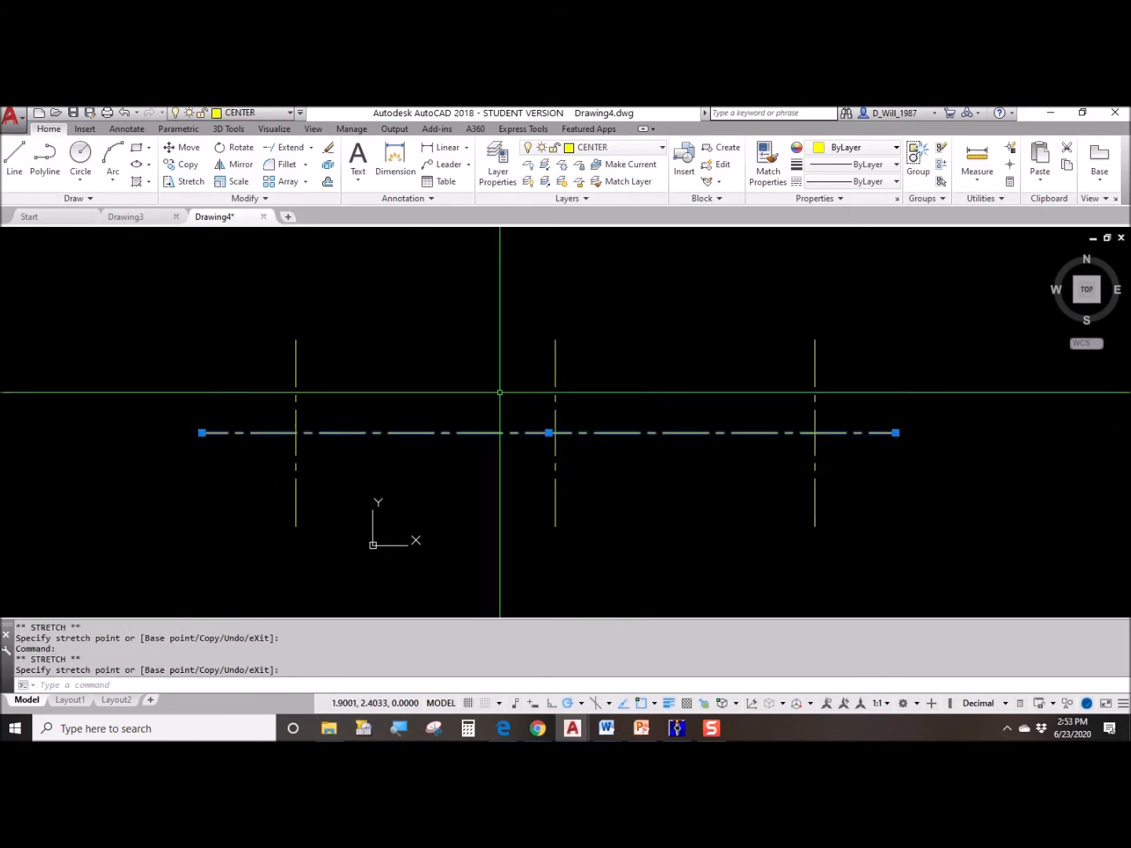
pyautogui.press('Escape')
# - Stretch the middle vertical centerline's upper end upward by about 1.54 and extend its lower end downward
pyautogui.click(579, 387)
pyautogui.click(509, 386)
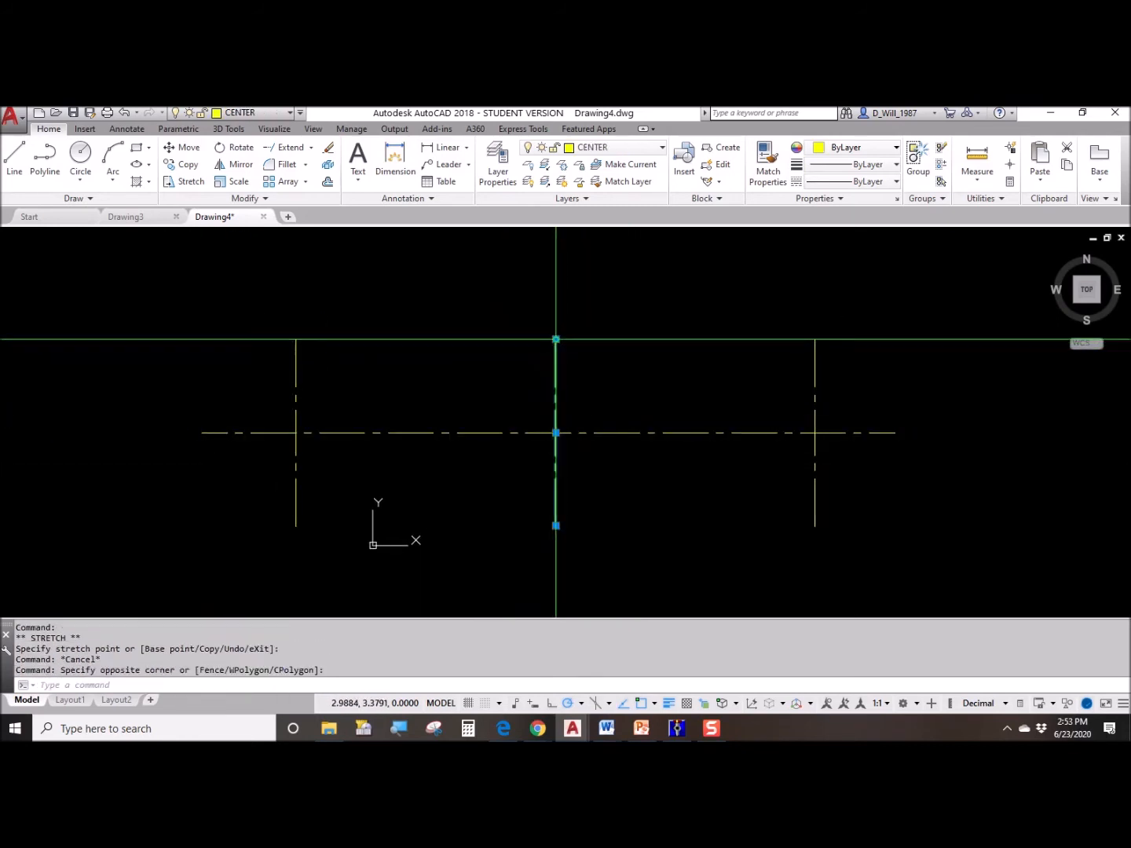
pyautogui.click(555, 339)
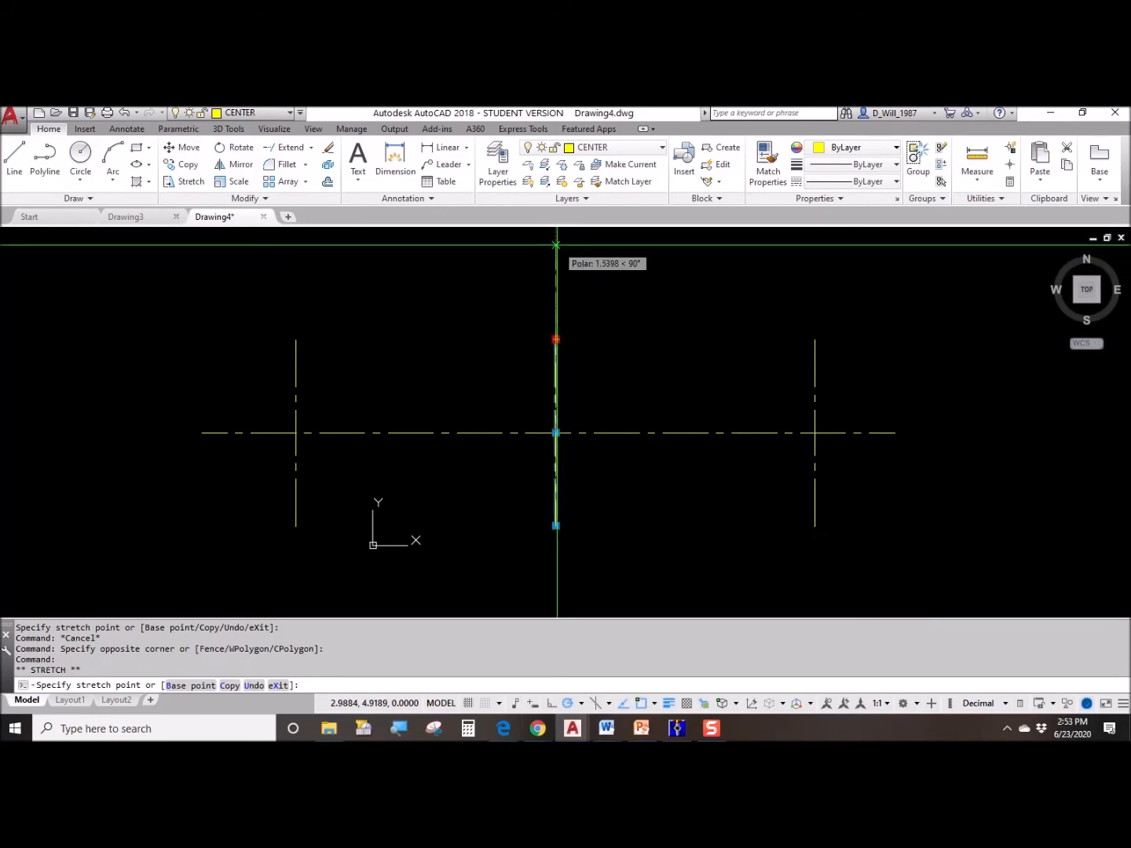
pyautogui.click(555, 245)
pyautogui.scroll(-4, 570, 440)
pyautogui.moveTo(569, 452); pyautogui.dragTo(470, 333, button='middle')
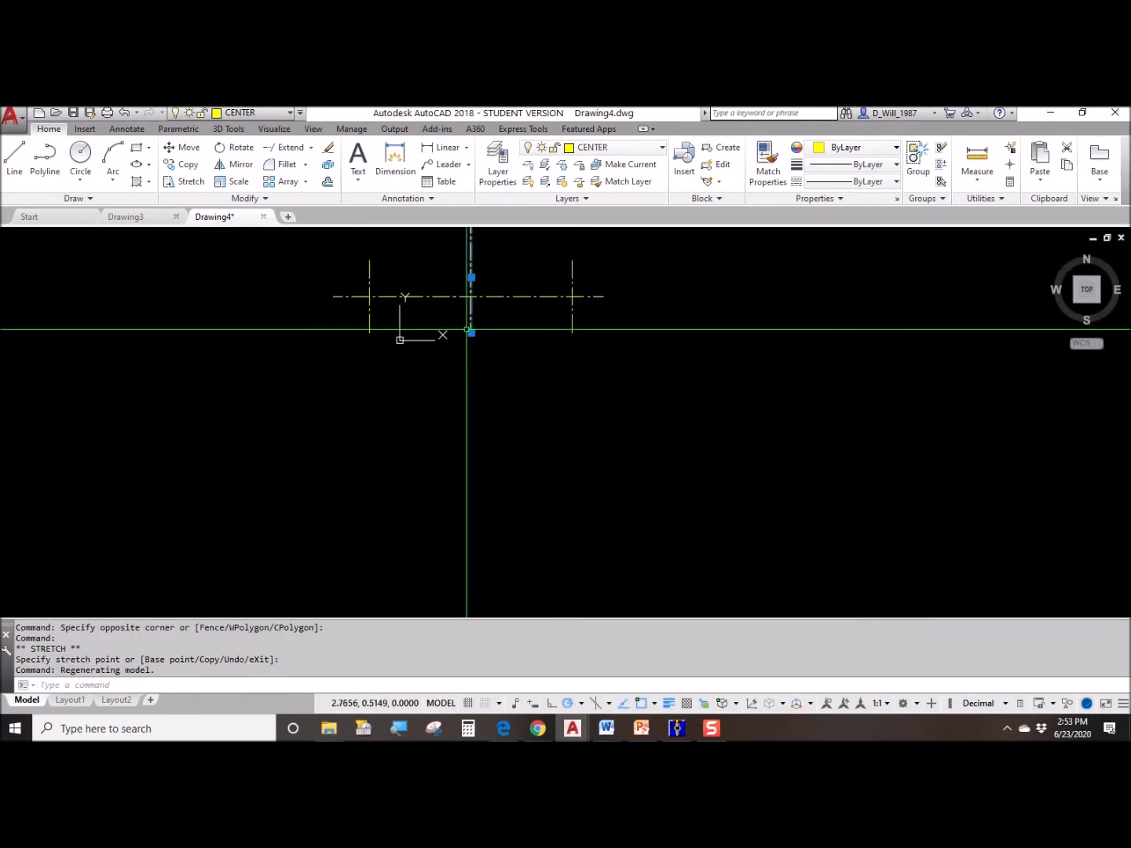
pyautogui.click(471, 333)
pyautogui.click(471, 399)
pyautogui.press('Escape')
pyautogui.moveTo(534, 300); pyautogui.dragTo(518, 391, button='middle')
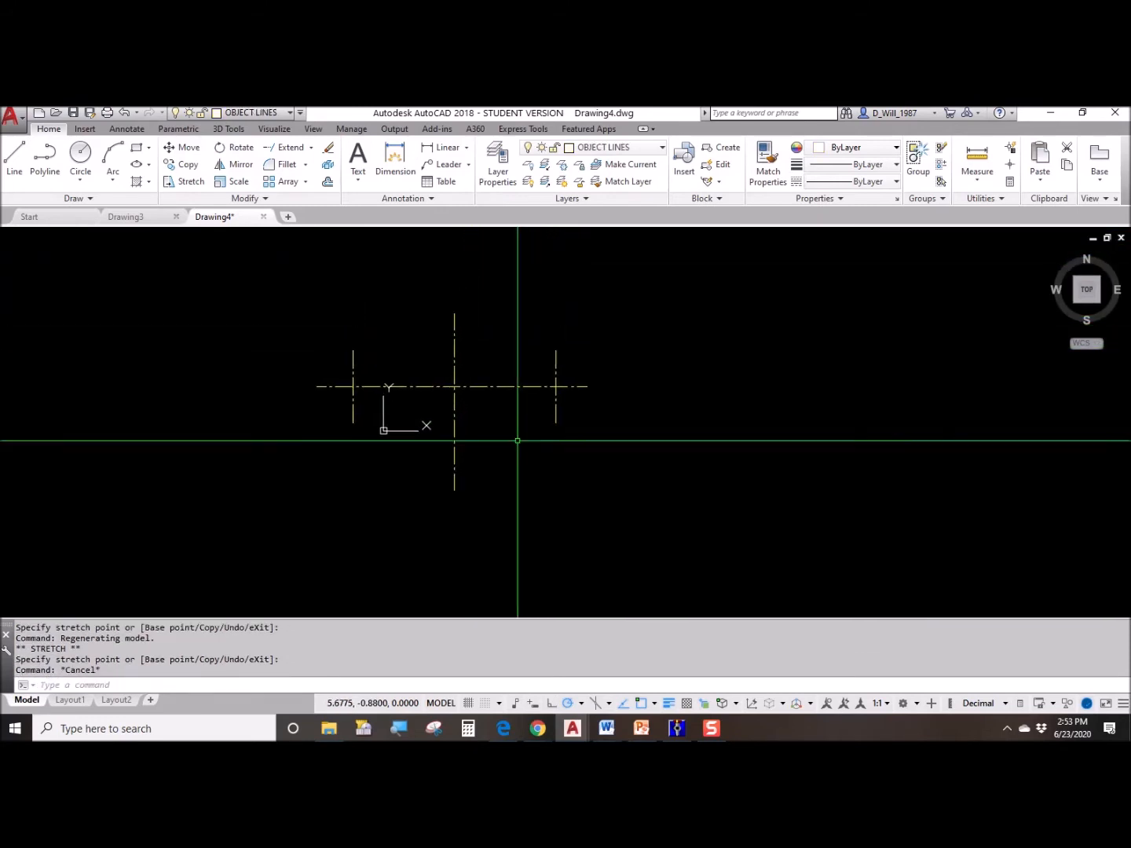
# - Stretch the upper end of the middle vertical centerline farther upward to even out its extension above the horizontal centerline
pyautogui.scroll(2, 463, 377)
pyautogui.click(460, 291)
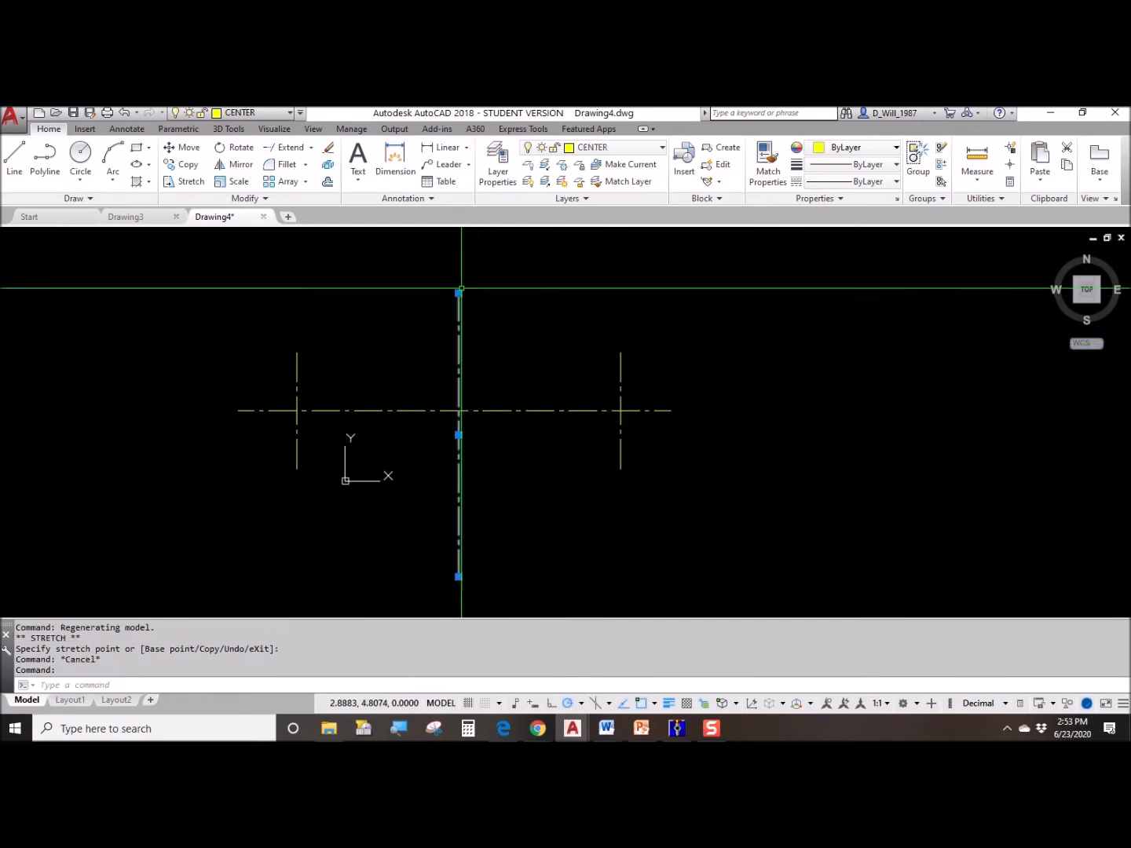
pyautogui.click(458, 292)
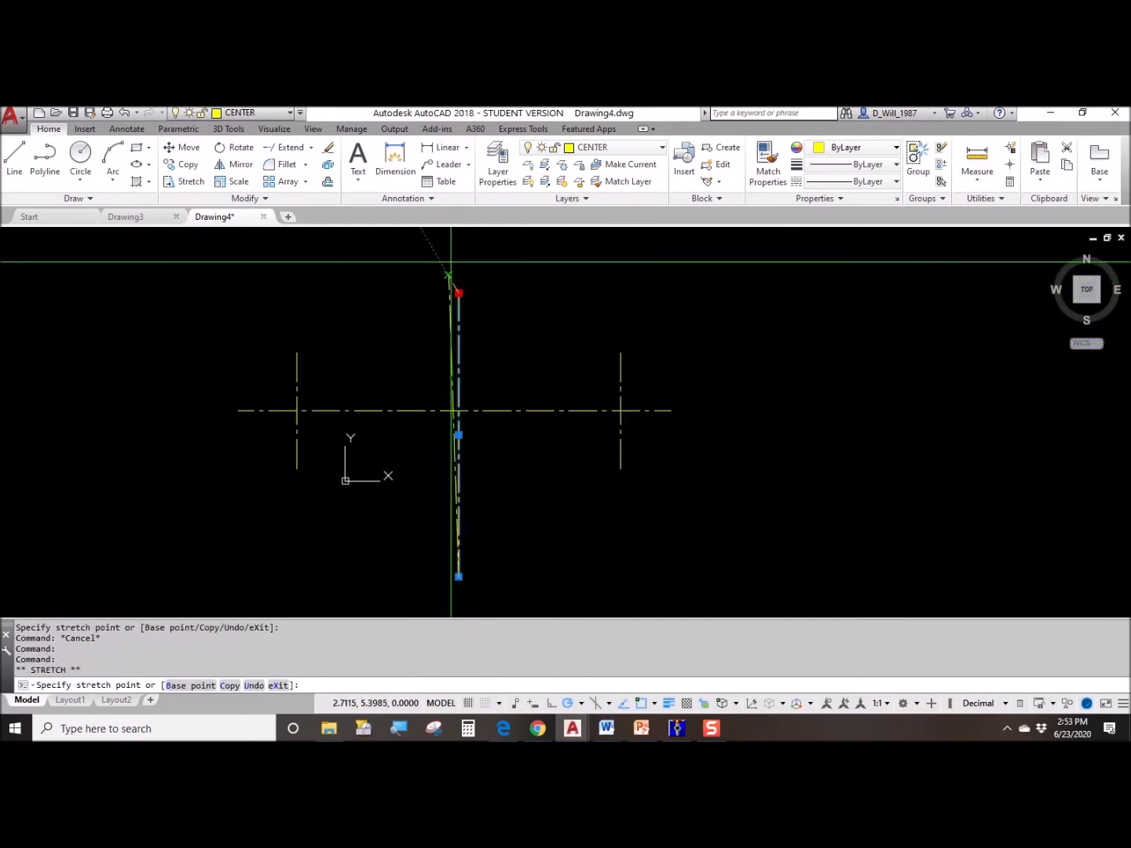
pyautogui.click(459, 243)
pyautogui.press('Escape')
pyautogui.press('Escape')
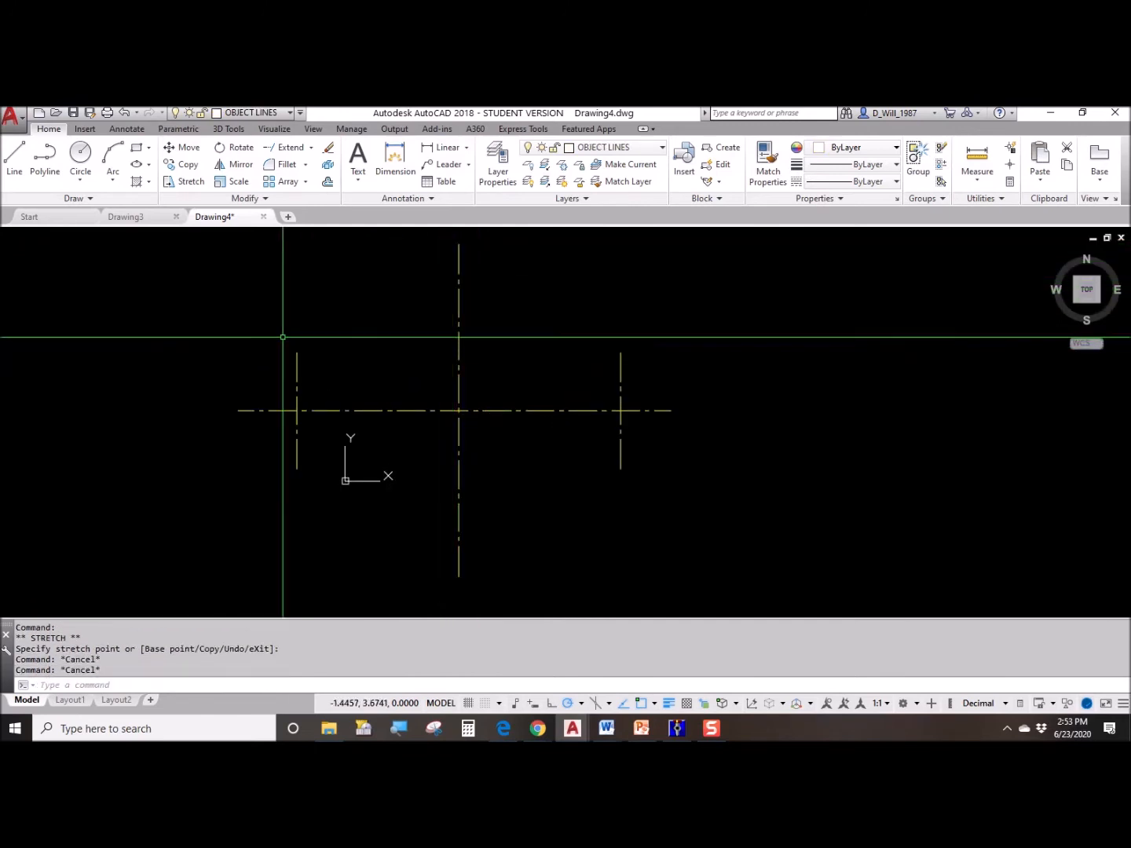
# - Move all four centerlines together up and to the right, clear of the coordinate origin
pyautogui.click(186, 237)
pyautogui.click(745, 593)
pyautogui.write('m')
pyautogui.press('Return')
pyautogui.click(537, 535)
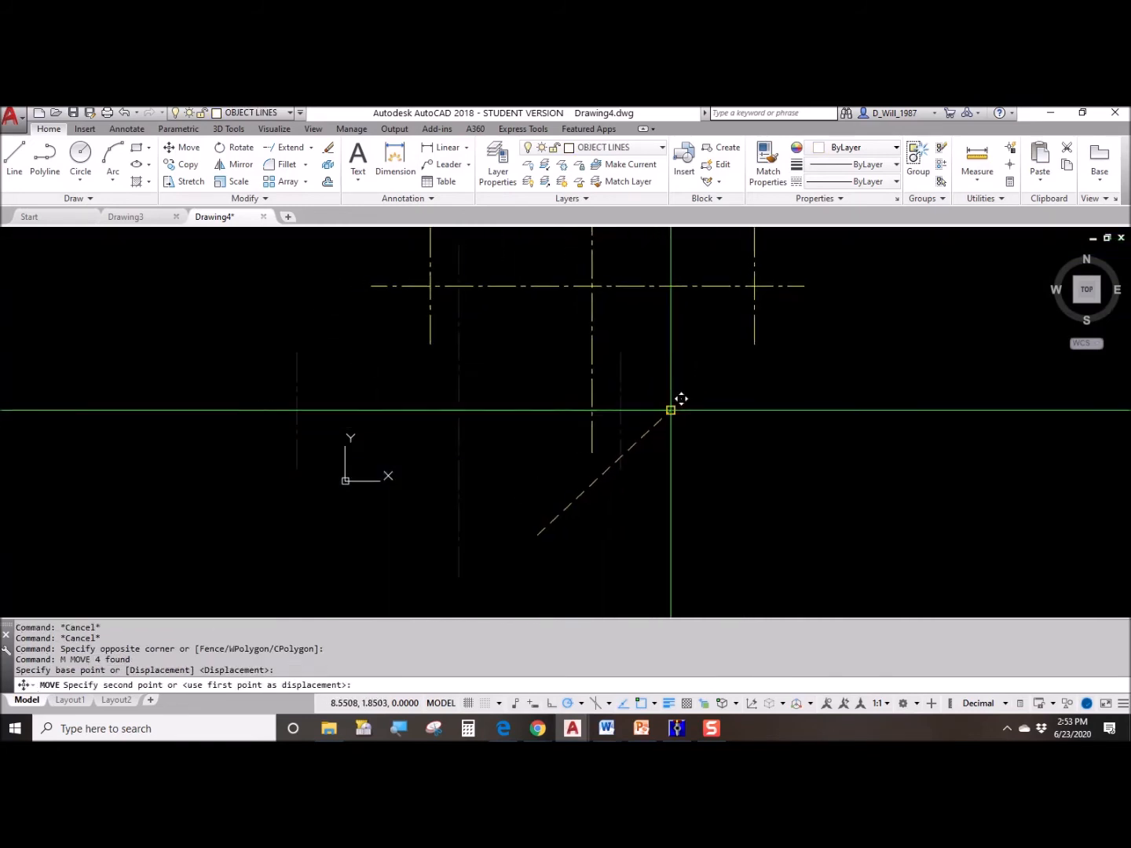
pyautogui.click(671, 409)
pyautogui.click(354, 473)
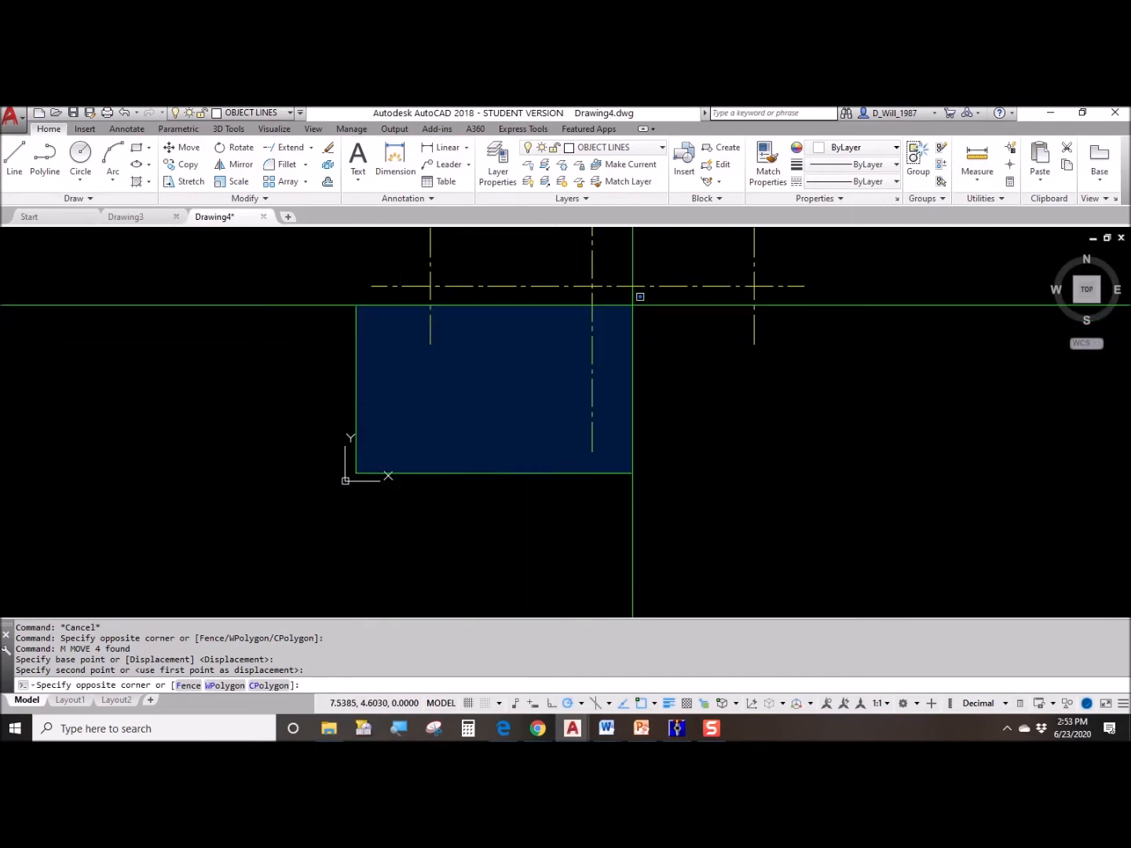
pyautogui.moveTo(632, 303); pyautogui.dragTo(512, 428, button='middle')
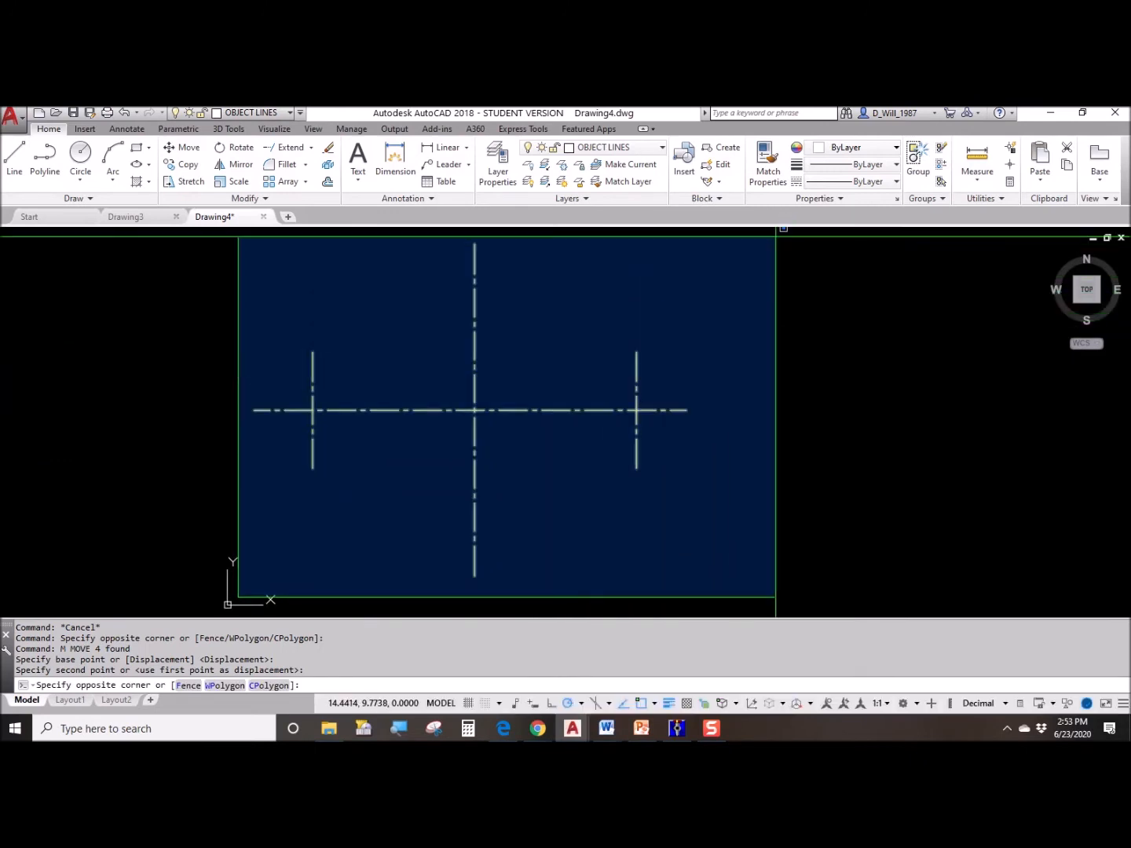
pyautogui.press('Escape')
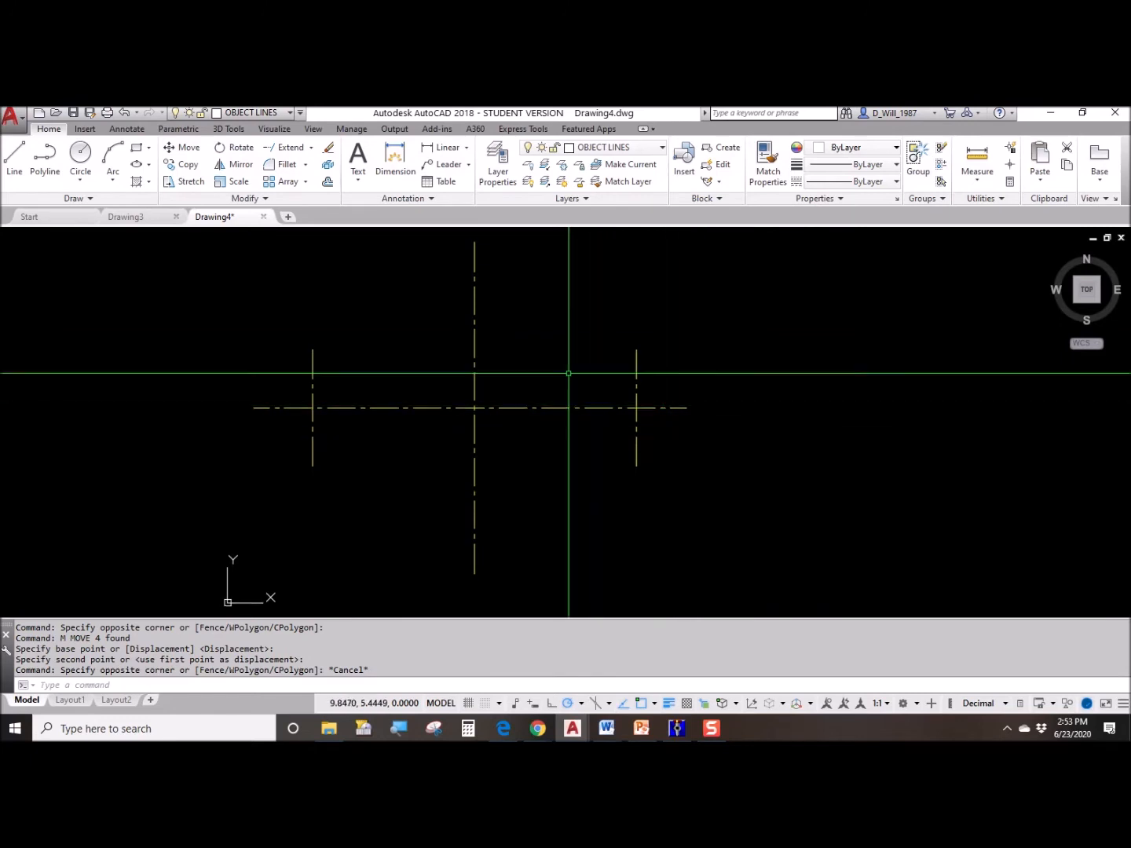
pyautogui.click(314, 344)
pyautogui.click(310, 353)
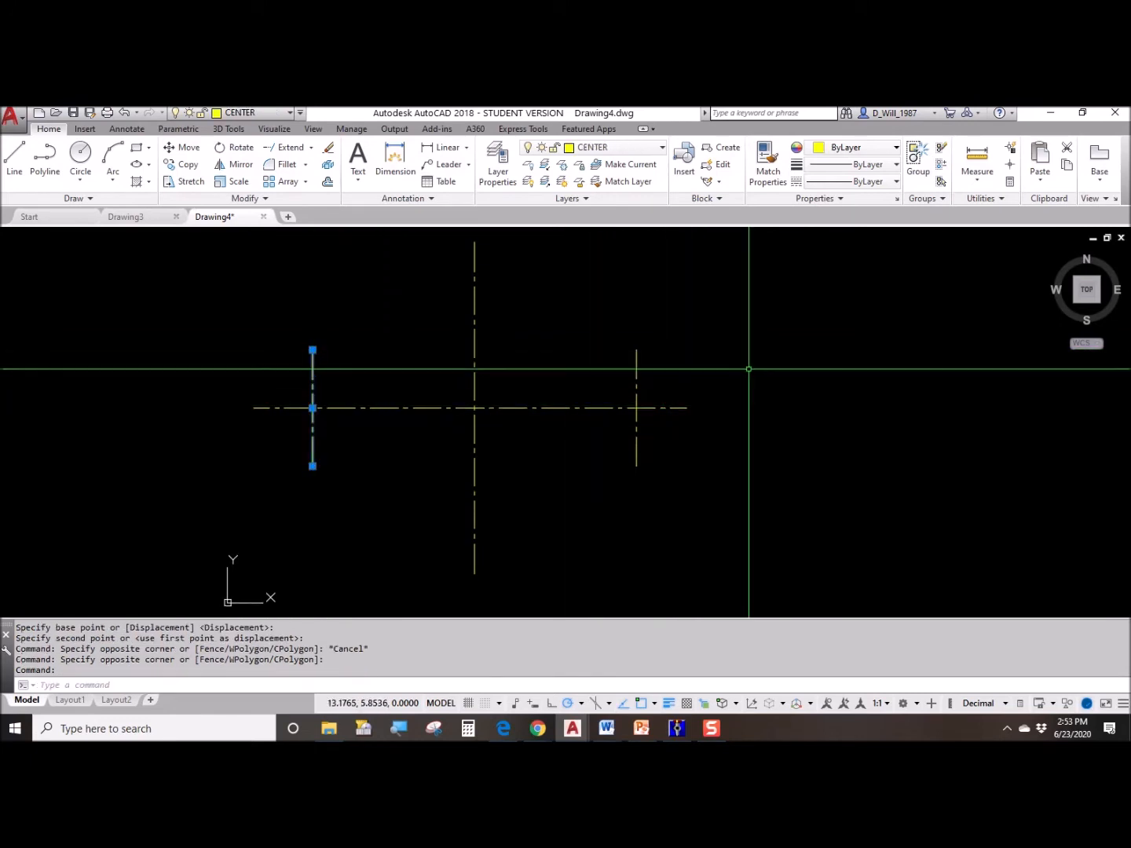
pyautogui.click(636, 357)
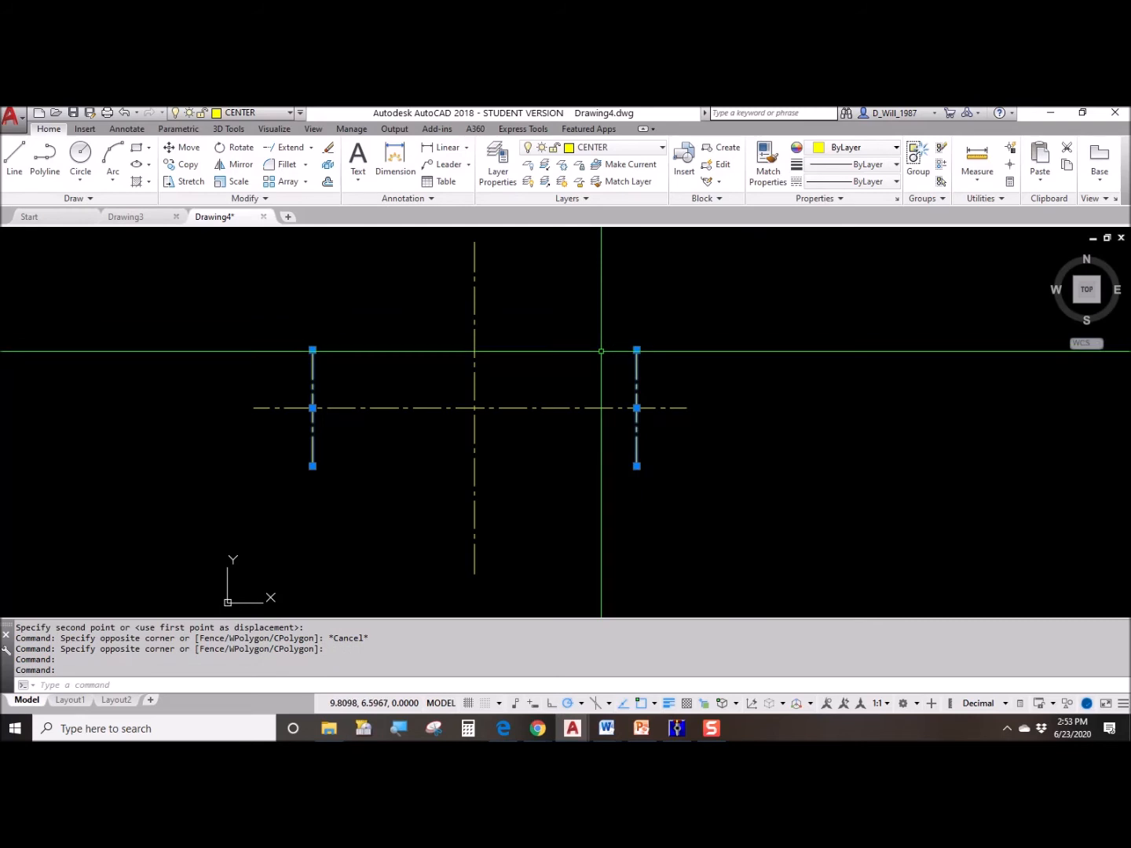
pyautogui.press('Escape')
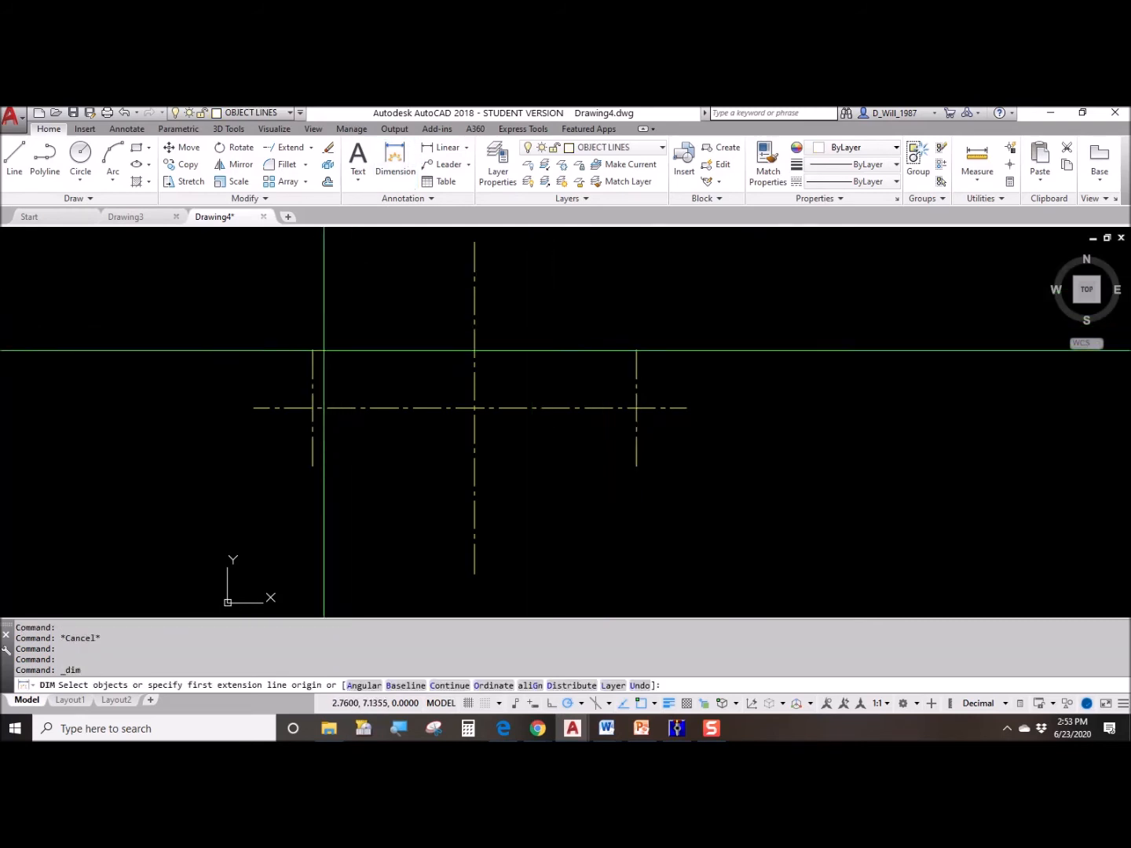
# - Dimension the horizontal distance between the upper ends of the two outer vertical centerlines
pyautogui.click(313, 347)
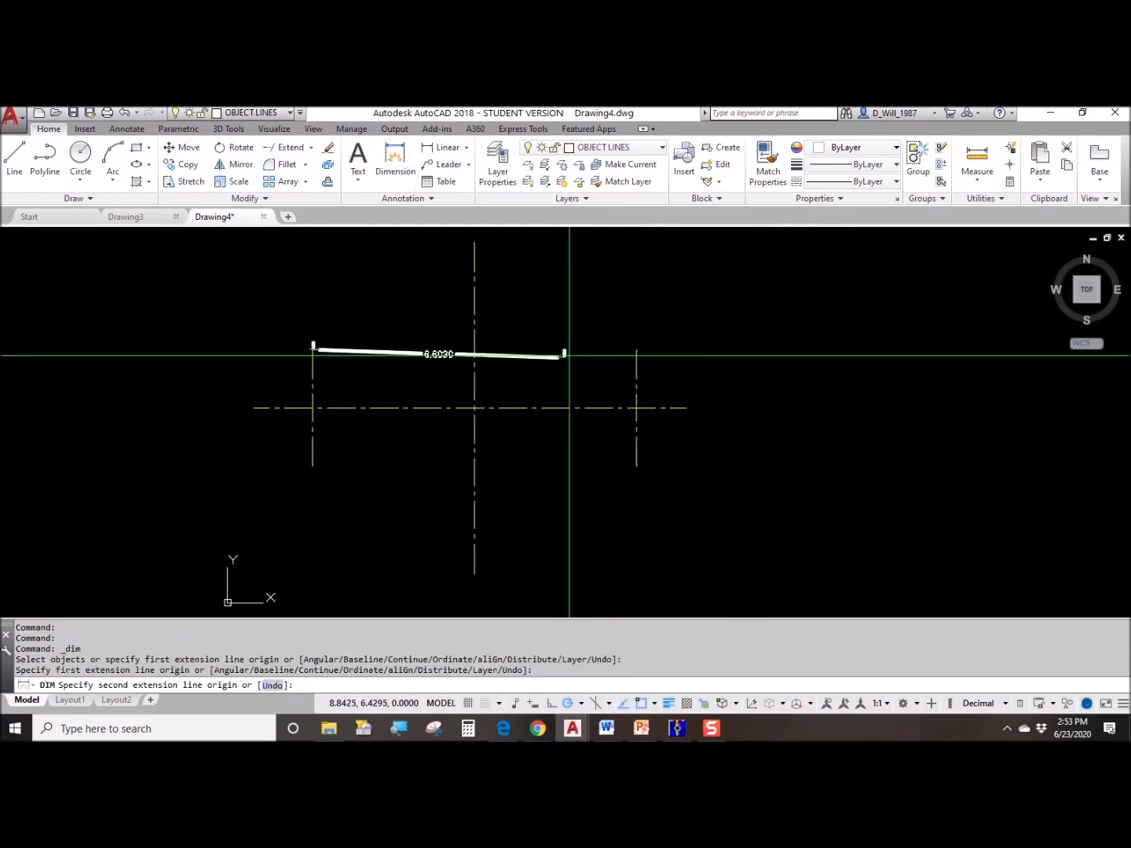
pyautogui.click(637, 349)
pyautogui.click(624, 319)
pyautogui.scroll(4, 497, 323)
pyautogui.press('Escape')
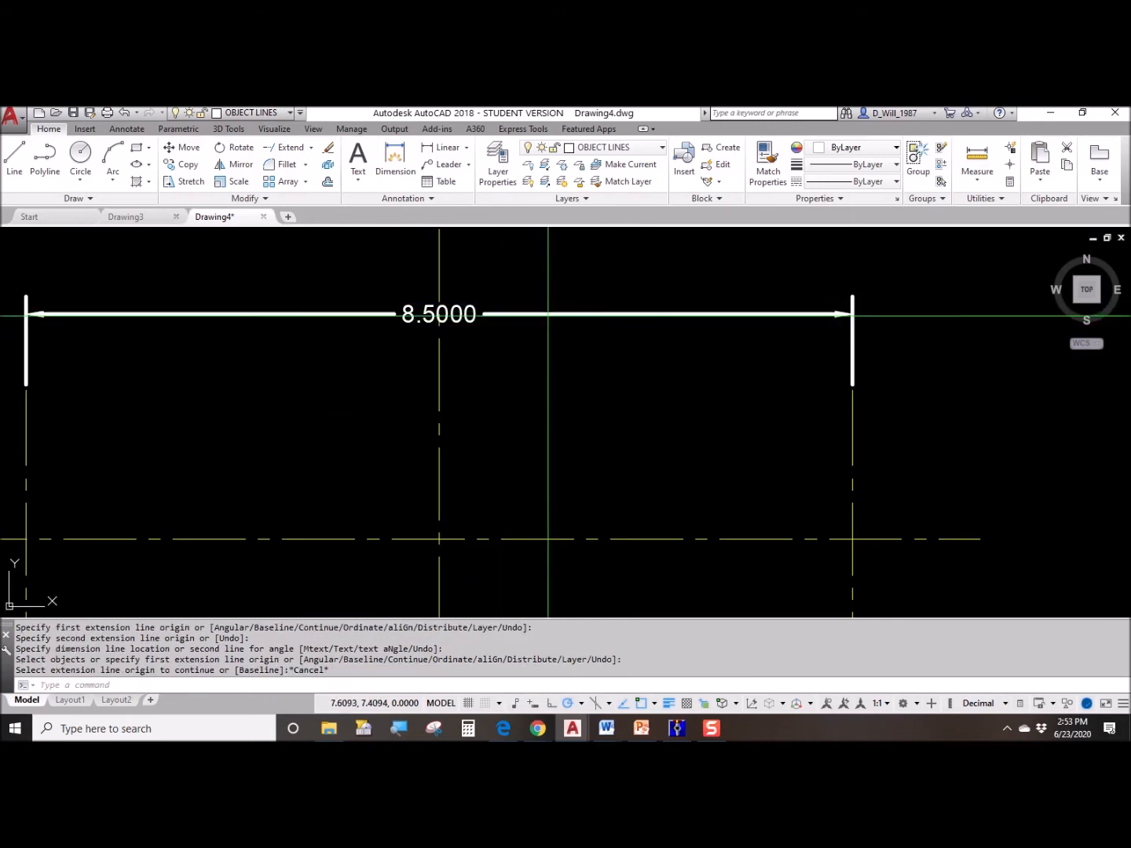
# - Delete the check dimension above the two outer vertical centerlines
pyautogui.click(547, 316)
pyautogui.click(519, 278)
pyautogui.press('Delete')
# - Offset the horizontal centerline by 2.5 both upward and downward
pyautogui.scroll(-3, 581, 343)
pyautogui.moveTo(639, 351); pyautogui.dragTo(553, 345, button='middle')
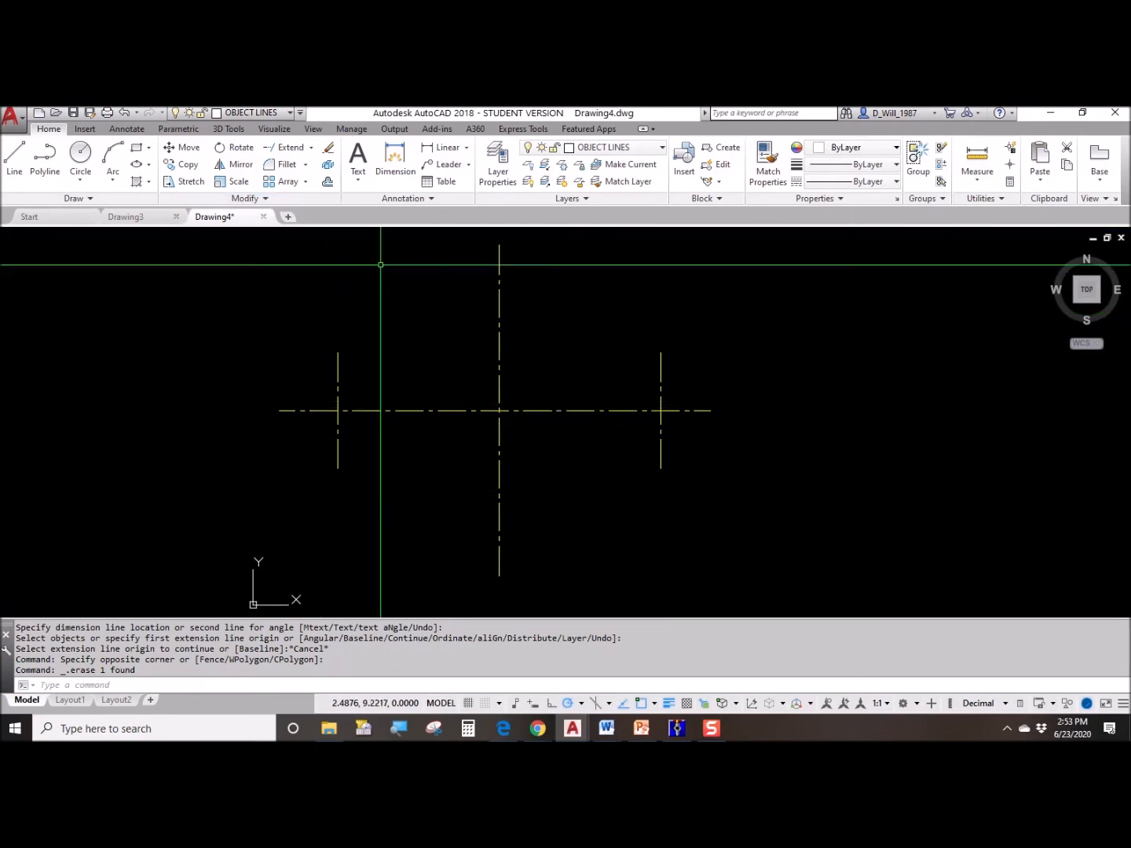
pyautogui.click(330, 185)
pyautogui.write('2.5')
pyautogui.press('Return')
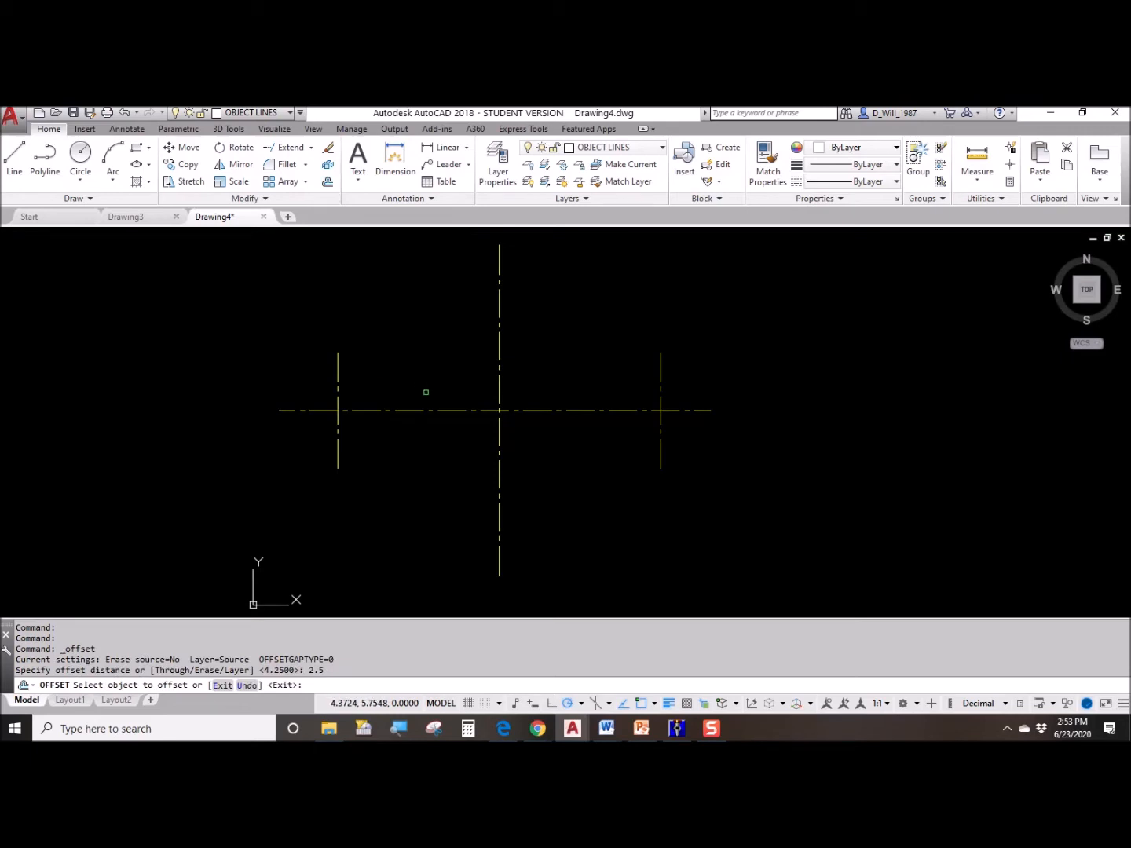
pyautogui.click(444, 410)
pyautogui.click(456, 401)
pyautogui.click(457, 410)
pyautogui.click(454, 483)
pyautogui.press('Escape')
# - Put the two outer vertical lines and the upper and lower offset lines on the OBJECT LINES layer
pyautogui.click(354, 356)
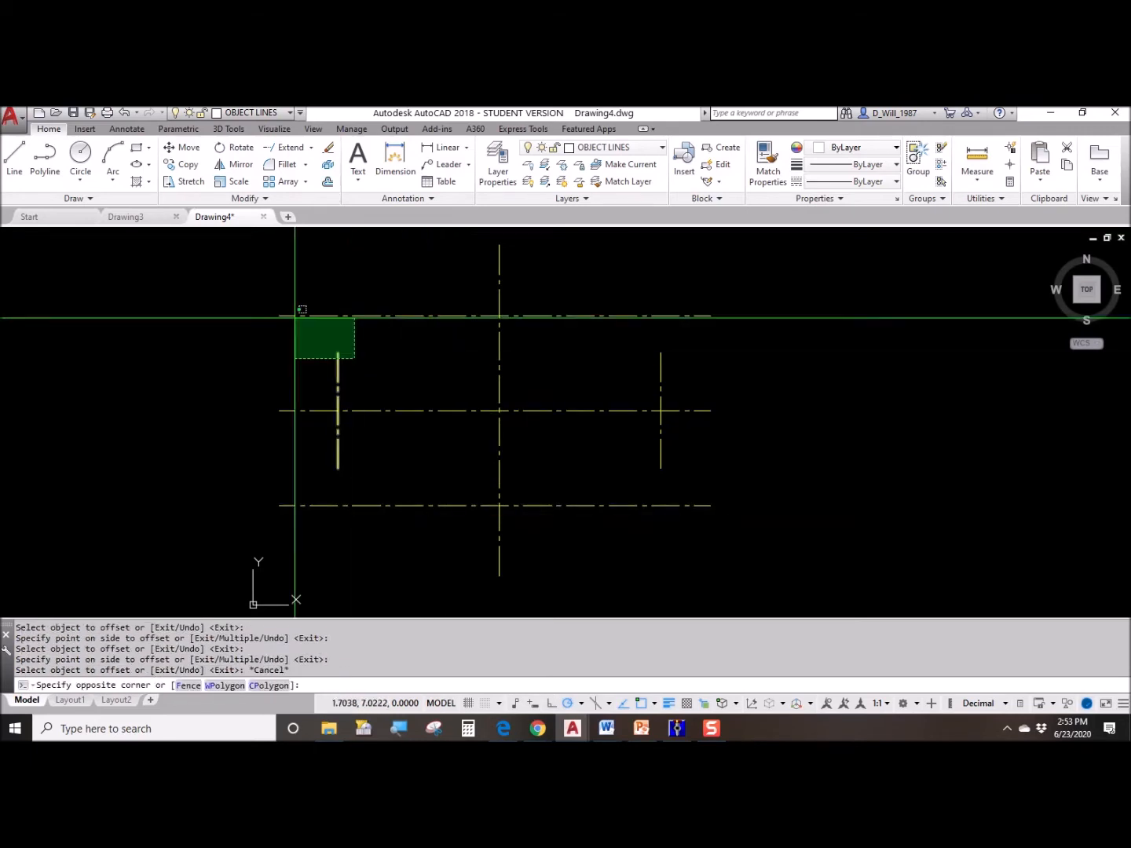
pyautogui.click(295, 314)
pyautogui.click(695, 454)
pyautogui.click(648, 523)
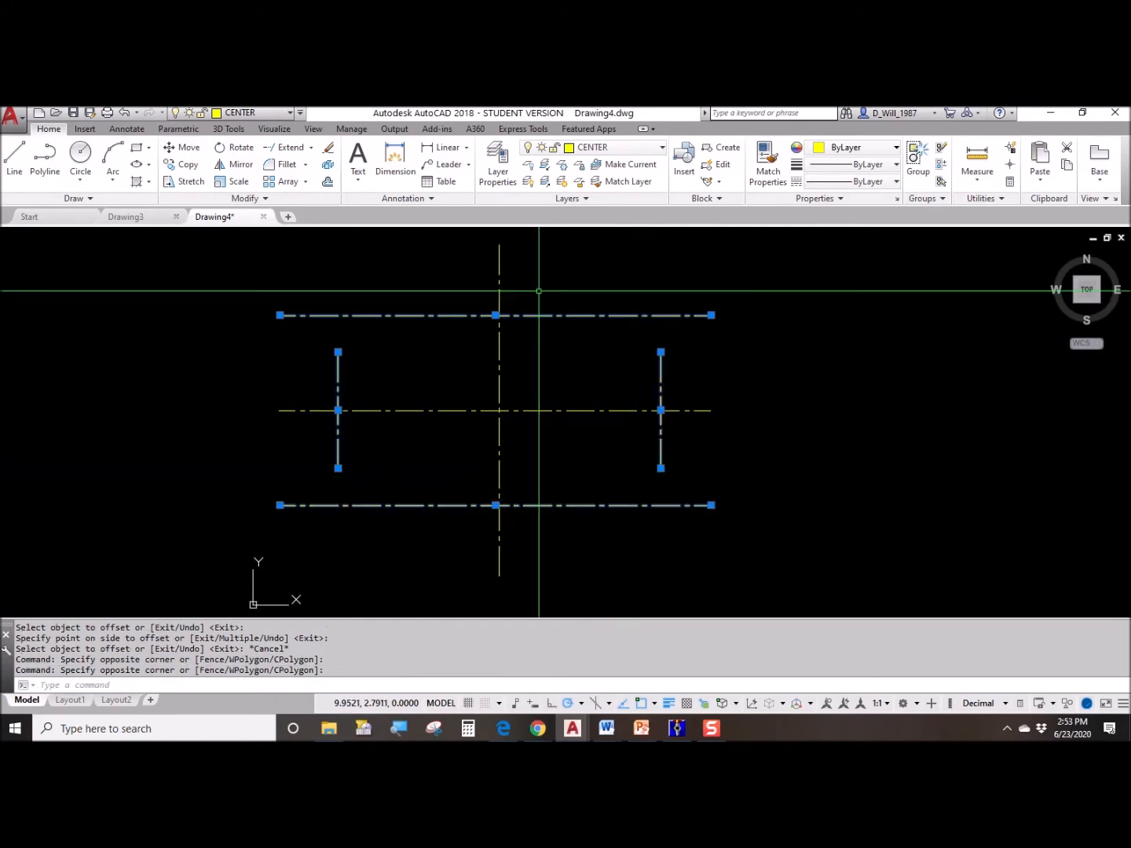
pyautogui.click(631, 149)
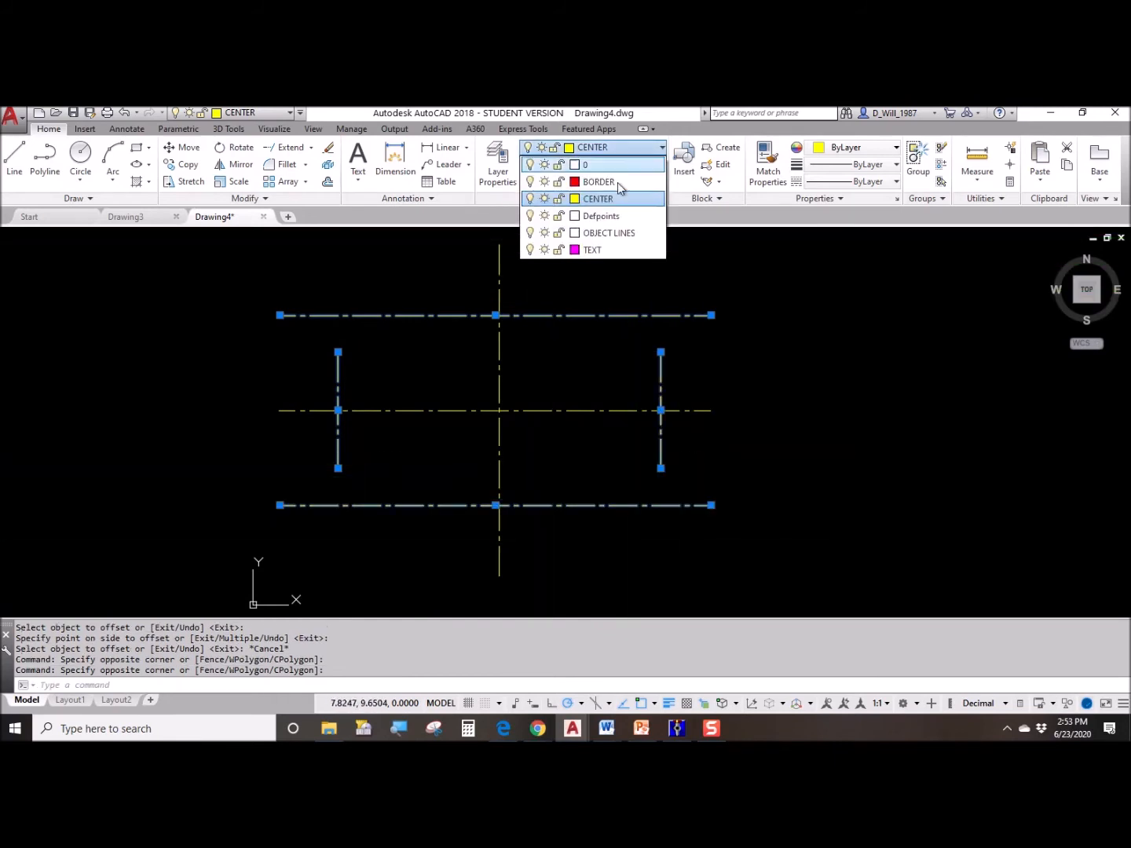
pyautogui.click(618, 234)
pyautogui.press('Escape')
pyautogui.press('Escape')
pyautogui.press('Escape')
# - Fillet the left vertical line with the upper and lower horizontal lines at radius 0 to form square corners
pyautogui.write('f')
pyautogui.press('Return')
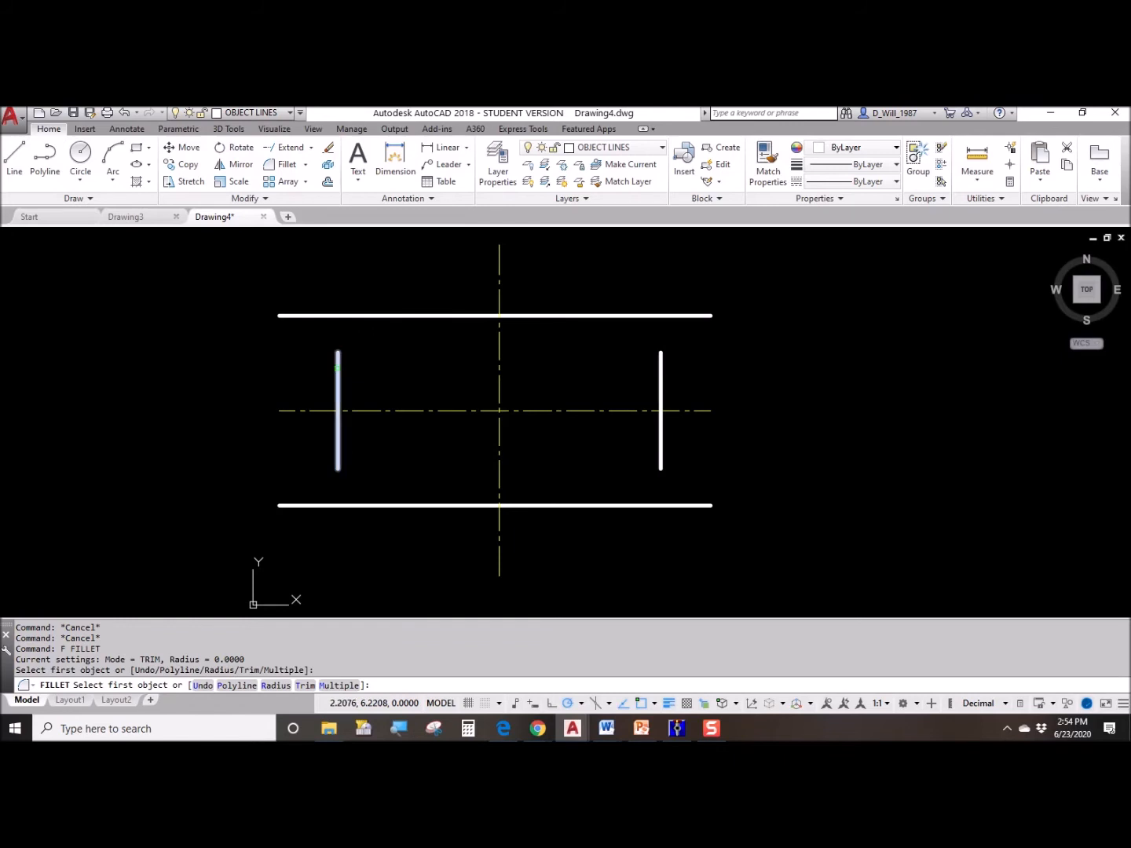
pyautogui.click(338, 369)
pyautogui.press('Return')
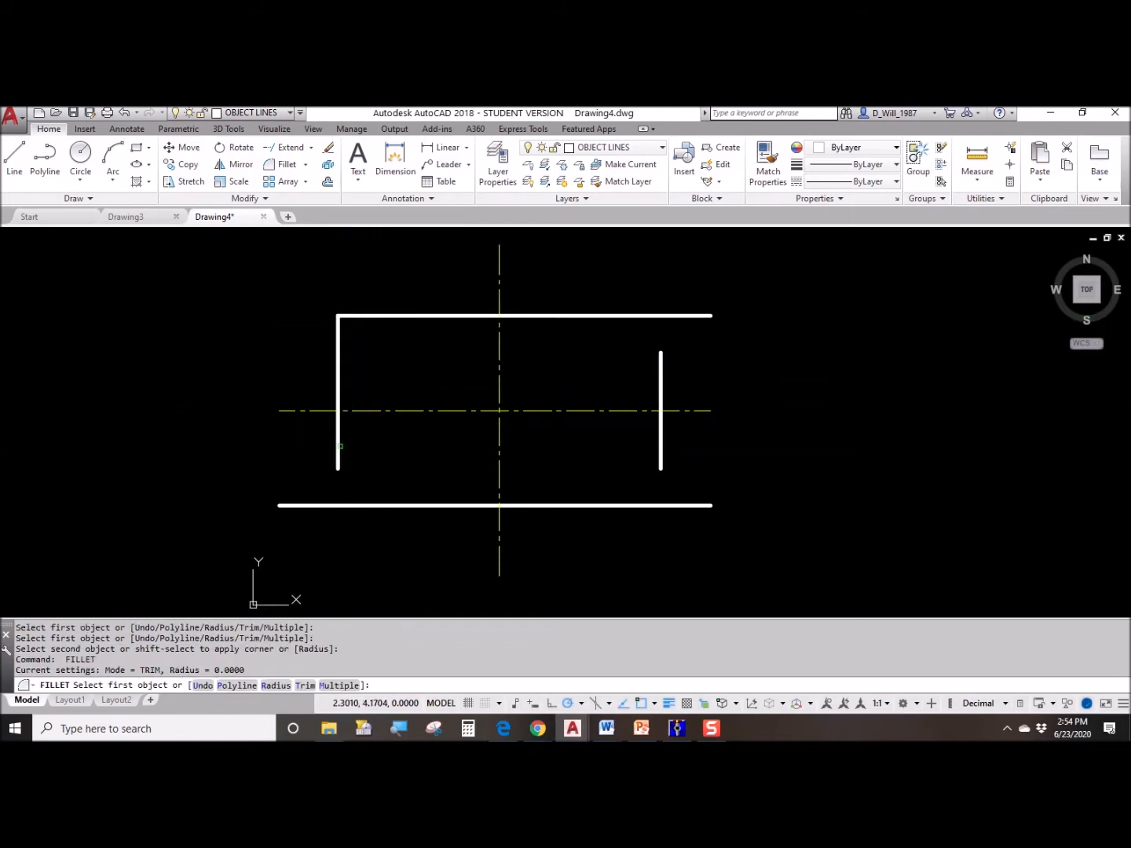
pyautogui.click(340, 459)
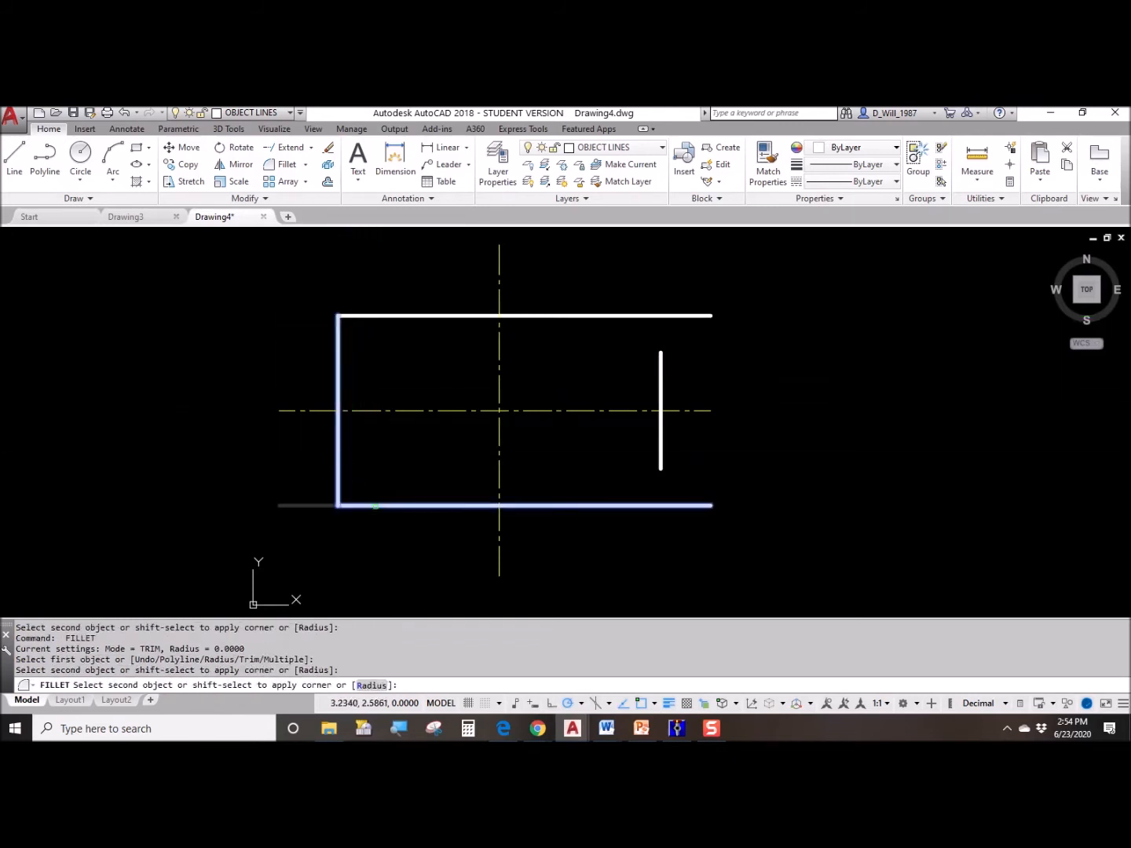
pyautogui.click(376, 506)
# - Fillet the right vertical line with the lower and upper horizontal lines at radius 0, using the Multiple option, to close the rectangle
pyautogui.write('f')
pyautogui.press('Return')
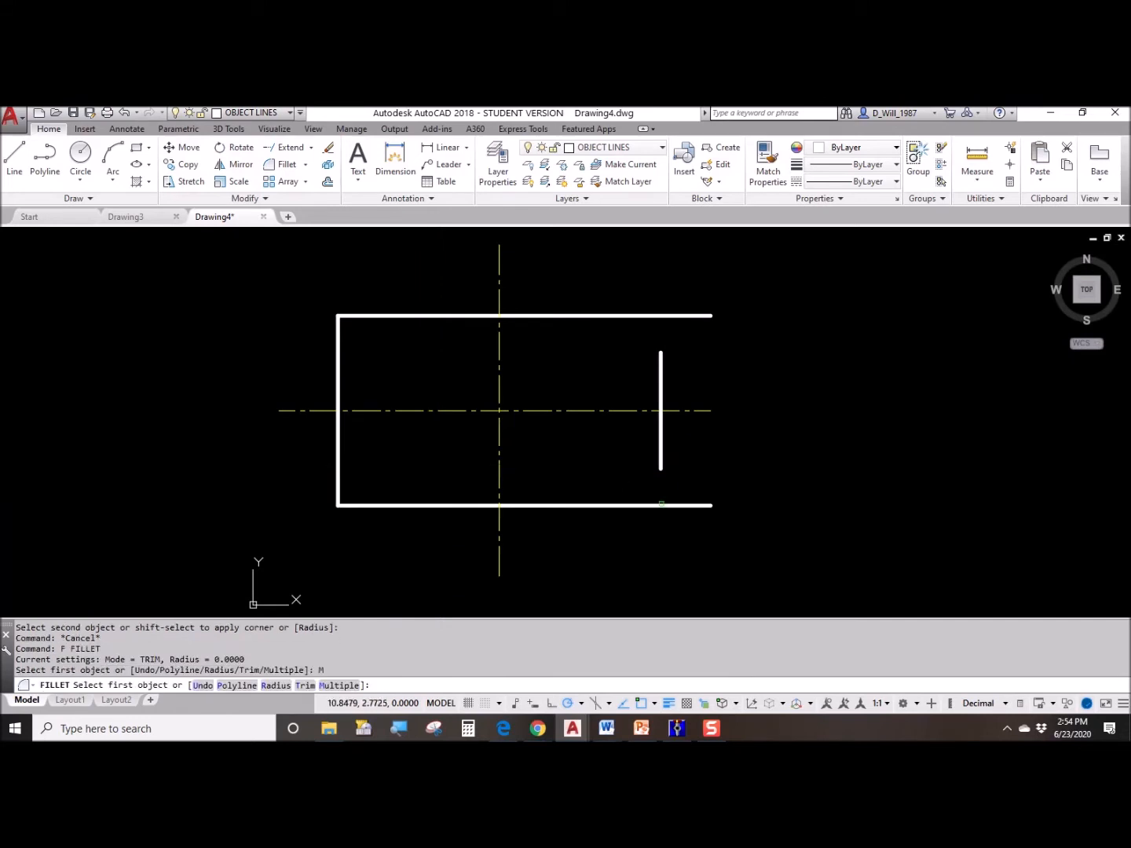
pyautogui.click(632, 505)
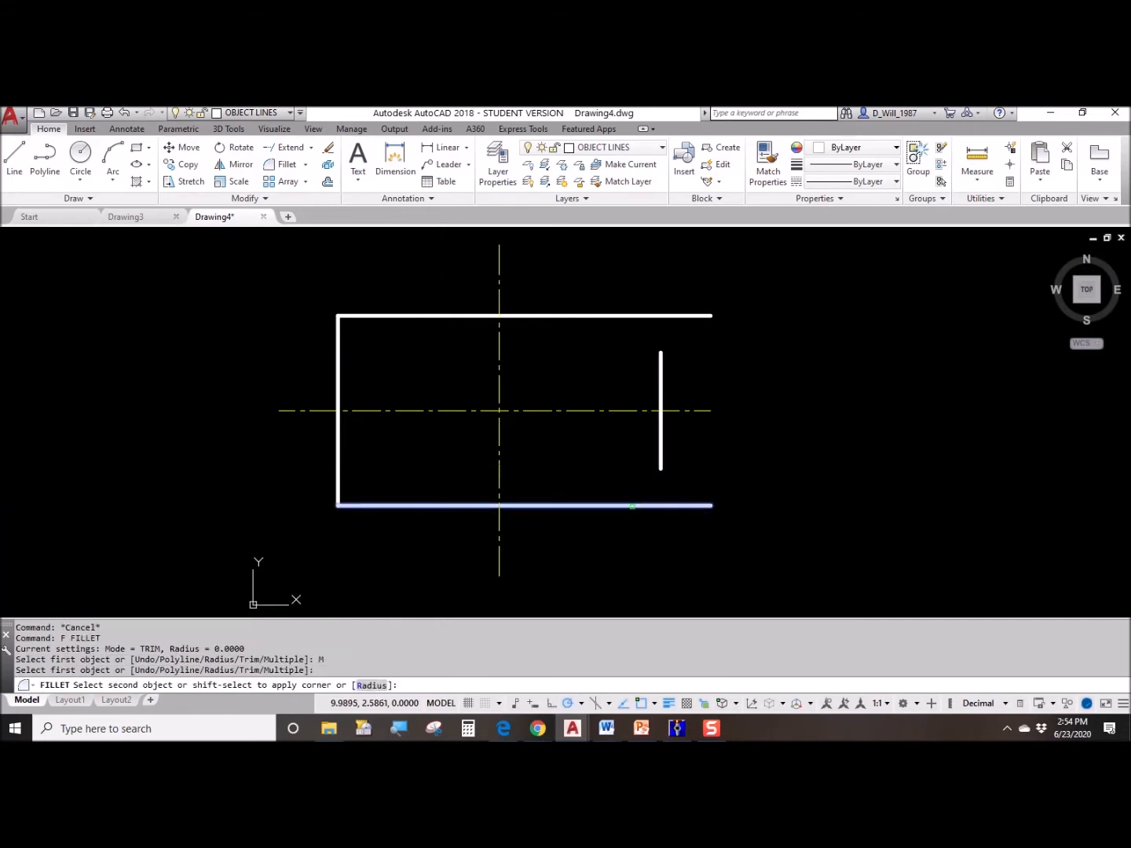
pyautogui.click(658, 375)
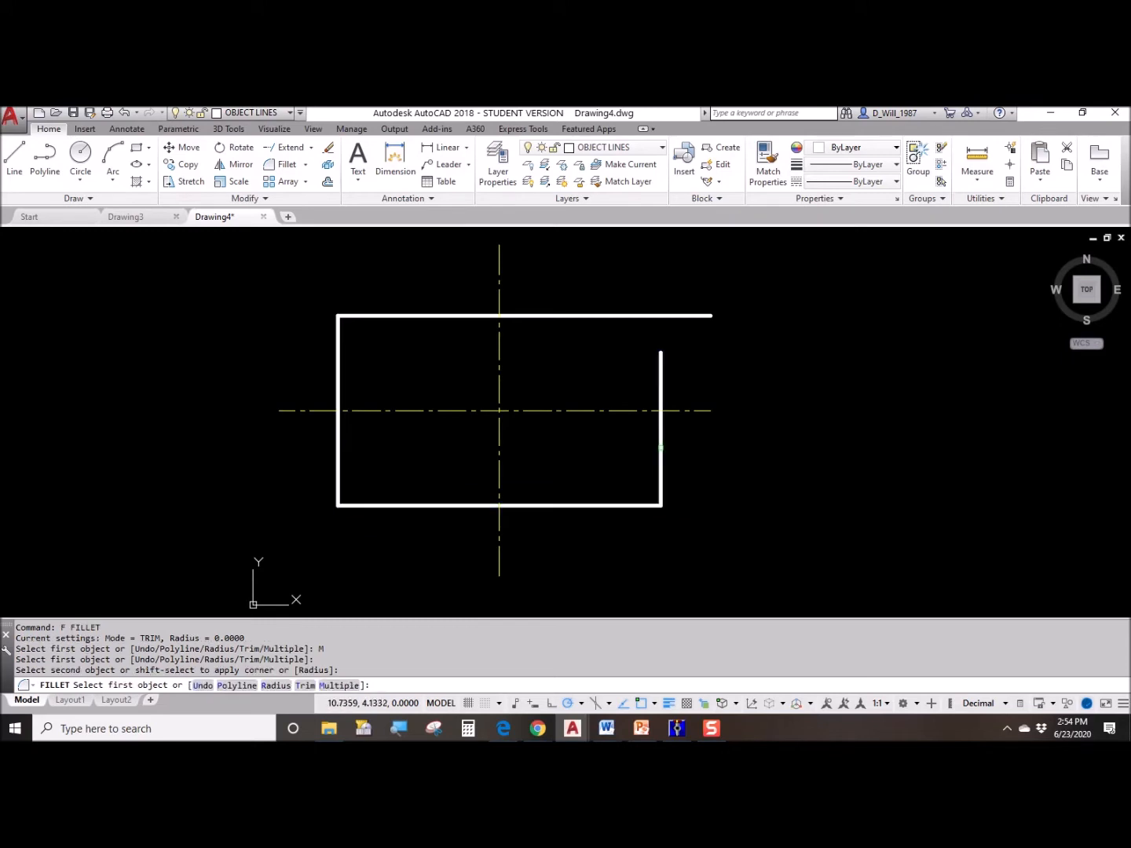
pyautogui.click(659, 367)
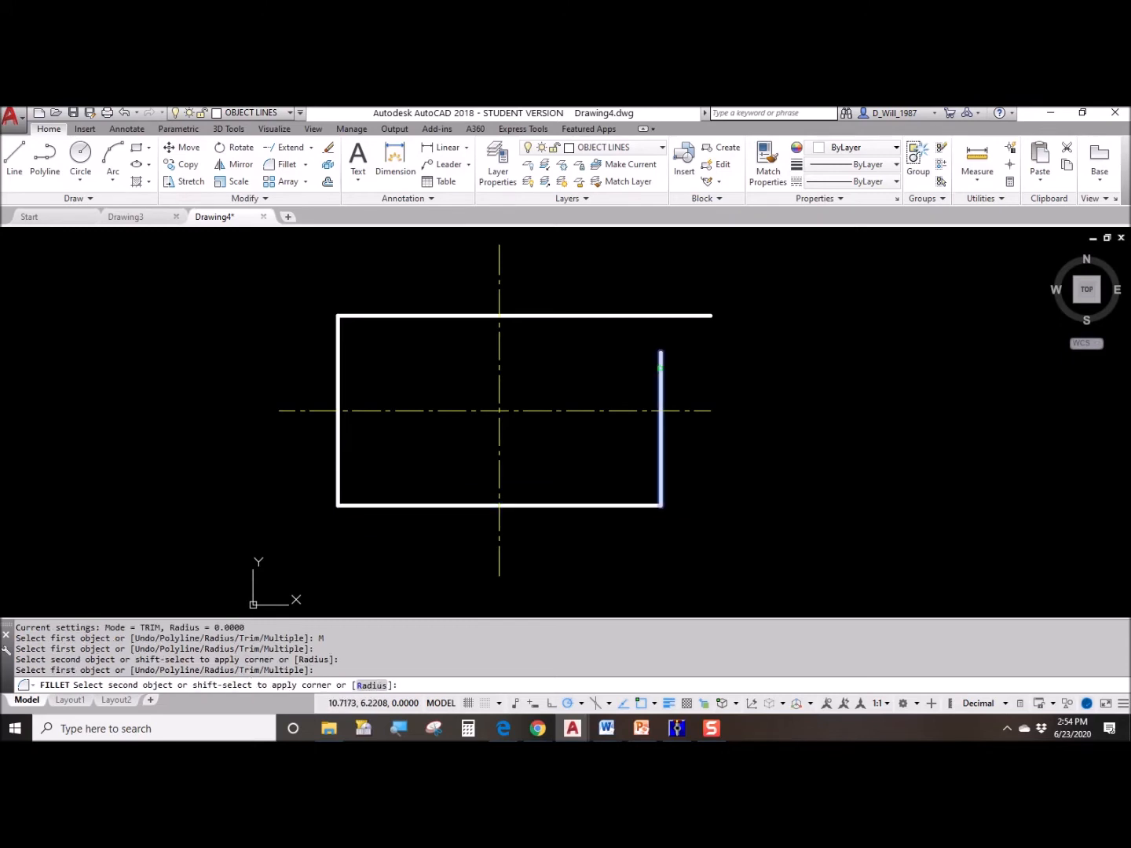
pyautogui.click(613, 315)
pyautogui.press('Escape')
# - Offset the vertical and horizontal centerlines by 1.5 to both sides
pyautogui.moveTo(464, 382); pyautogui.dragTo(457, 382, button='middle')
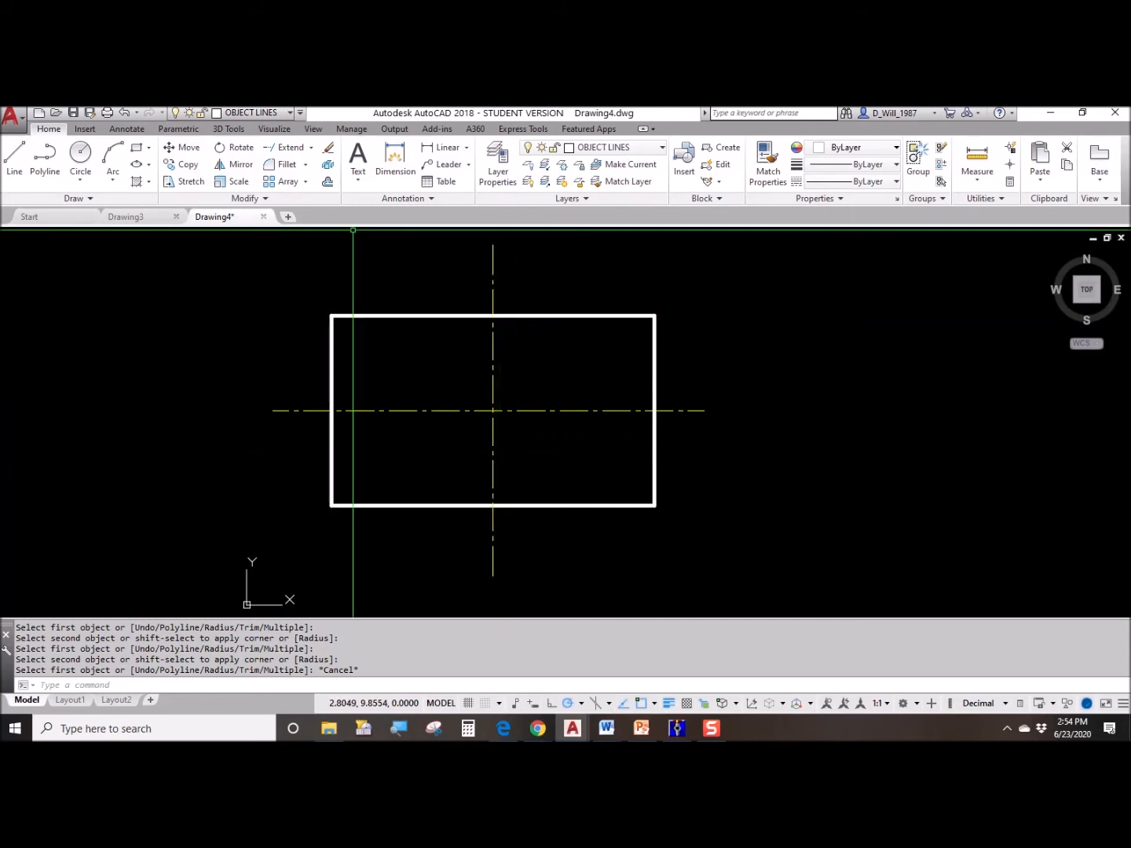
pyautogui.click(329, 188)
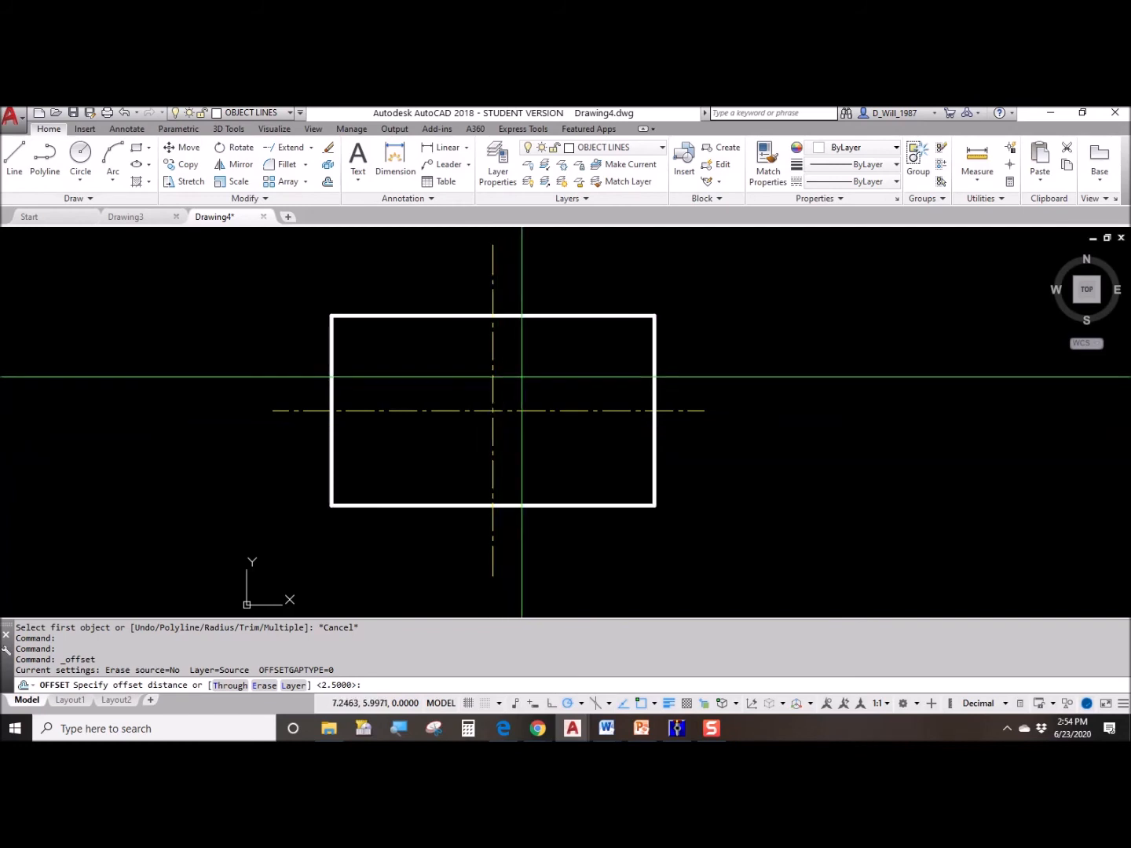
pyautogui.press('Return')
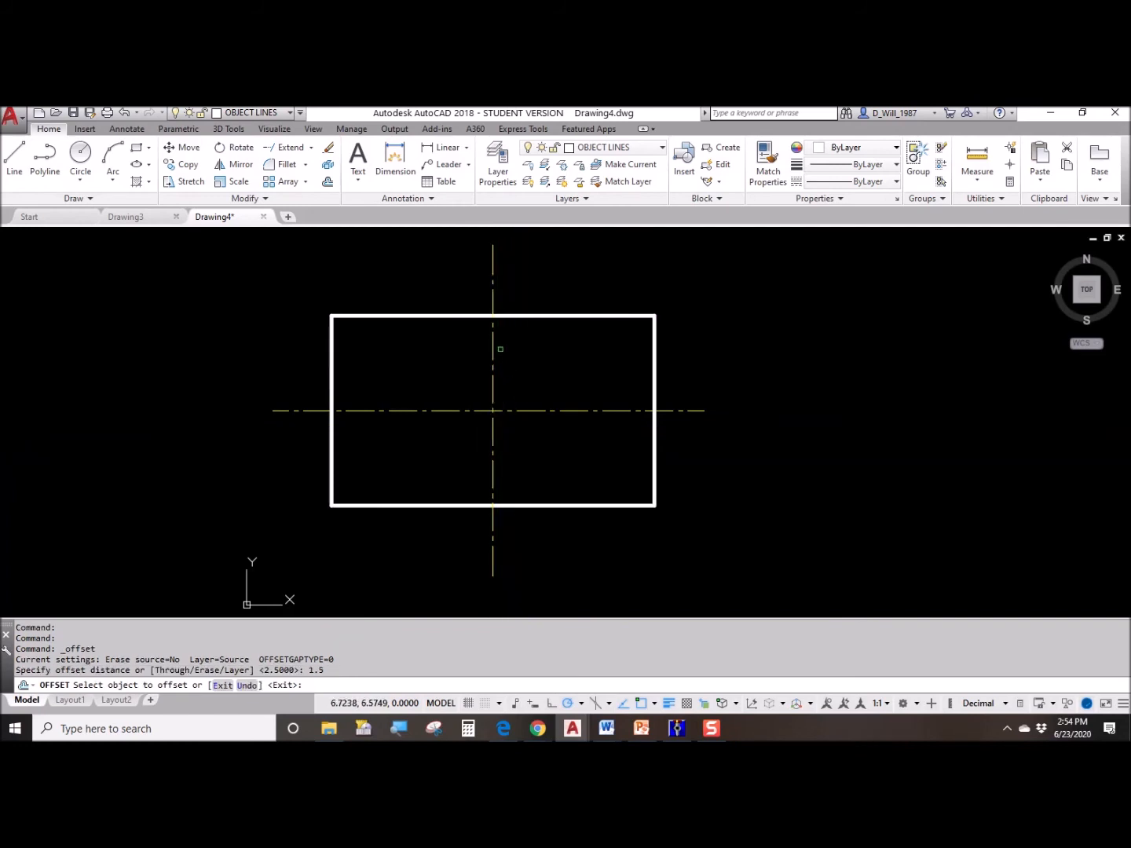
pyautogui.click(493, 410)
pyautogui.click(461, 405)
pyautogui.click(494, 405)
pyautogui.click(527, 406)
pyautogui.click(526, 409)
pyautogui.click(518, 338)
pyautogui.click(521, 410)
pyautogui.click(681, 472)
pyautogui.press('Escape')
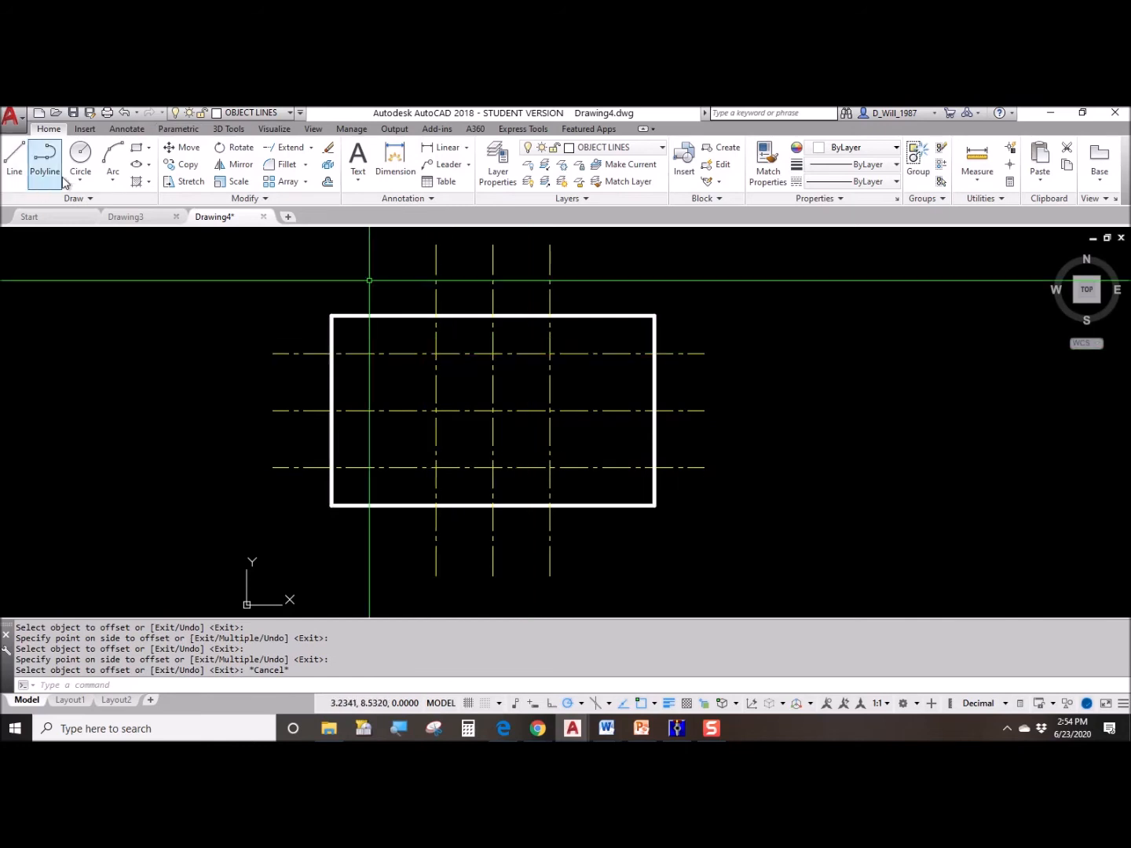
# - Draw a rectangle between the upper-left and lower-right intersections of the 1.5 offset centerlines
pyautogui.click(138, 150)
pyautogui.click(435, 354)
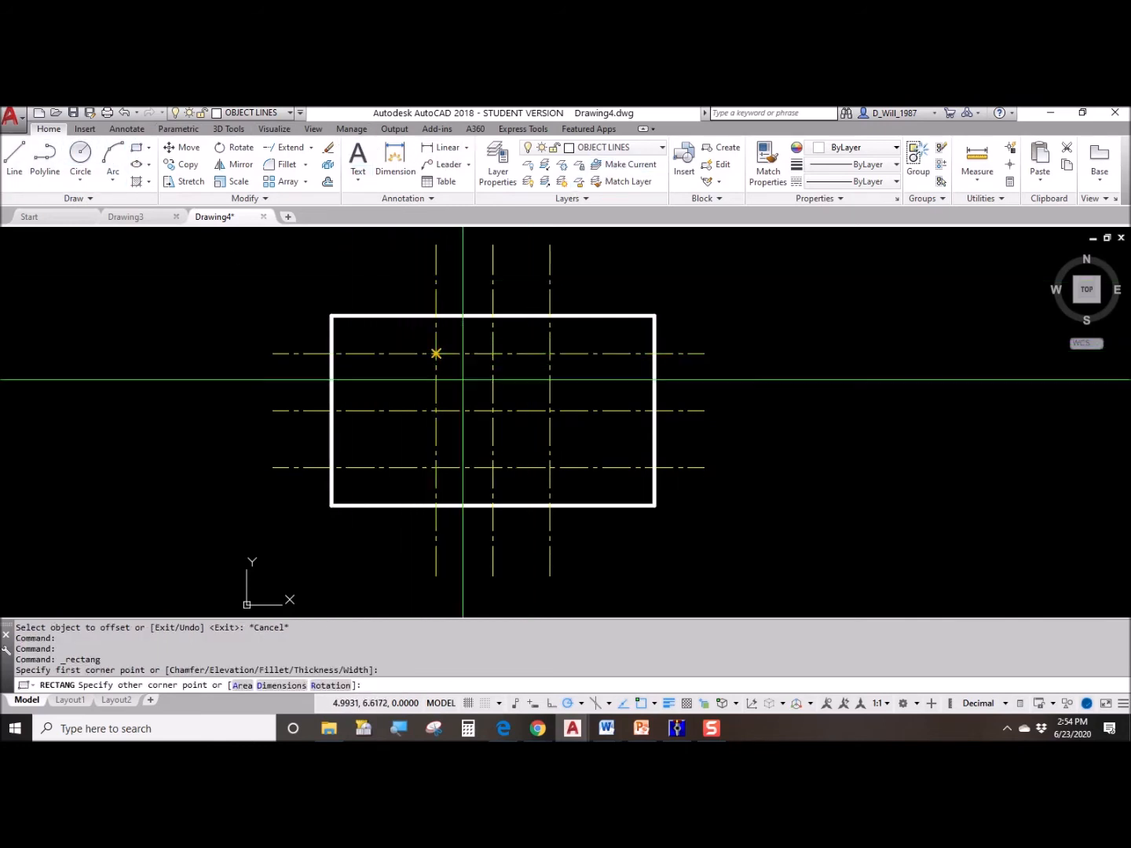
pyautogui.click(550, 467)
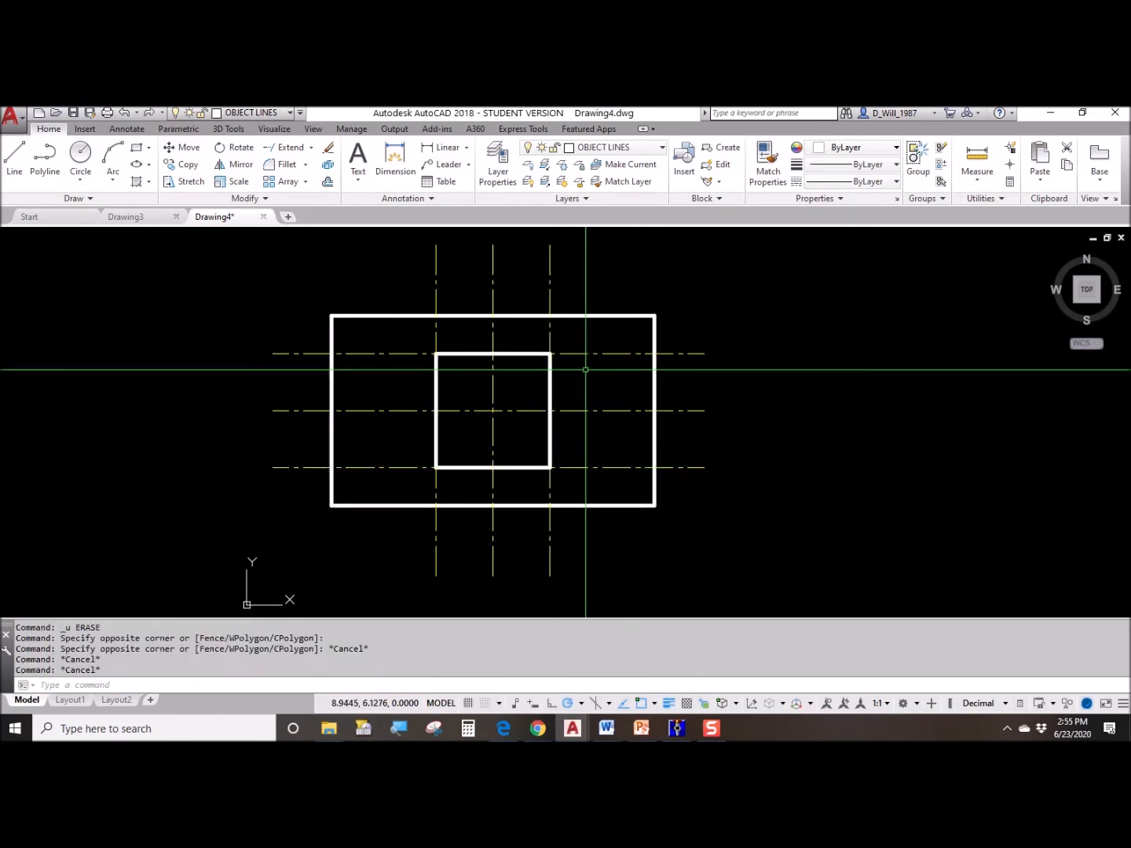
pyautogui.click(585, 370)
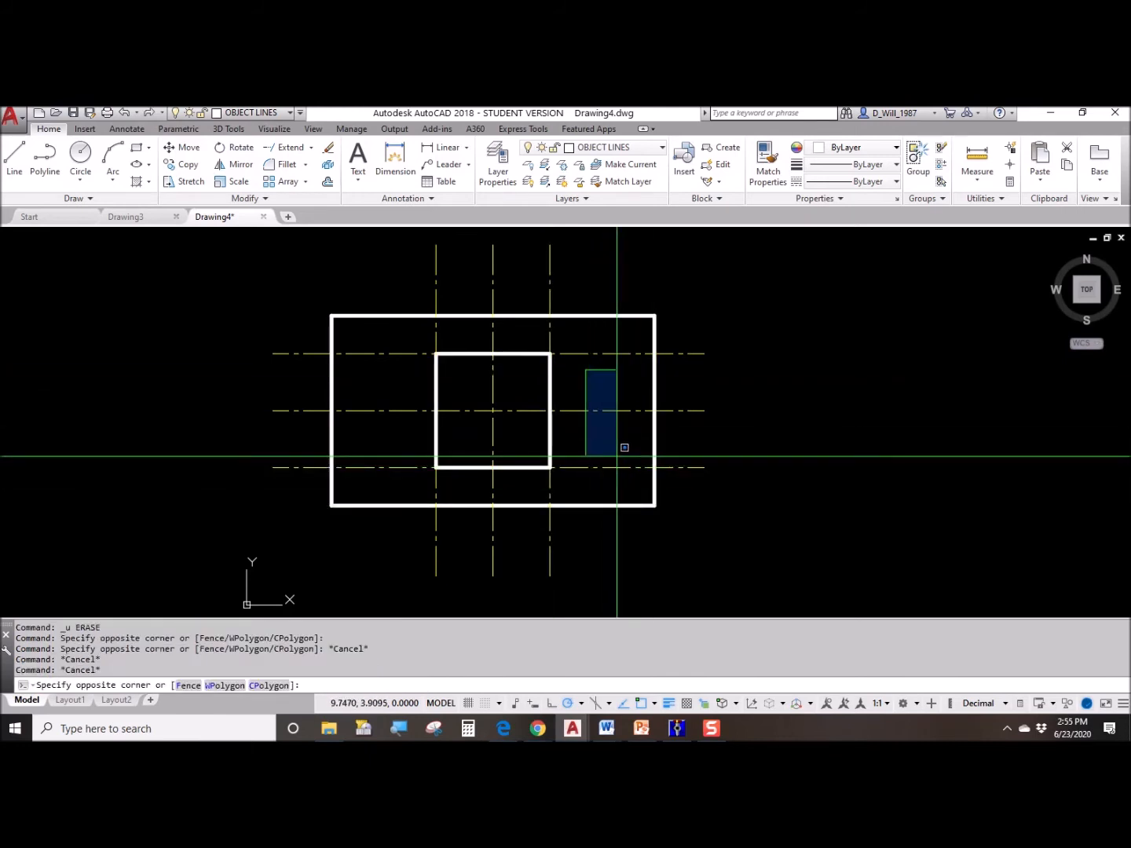
pyautogui.click(616, 455)
pyautogui.click(355, 369)
pyautogui.click(397, 449)
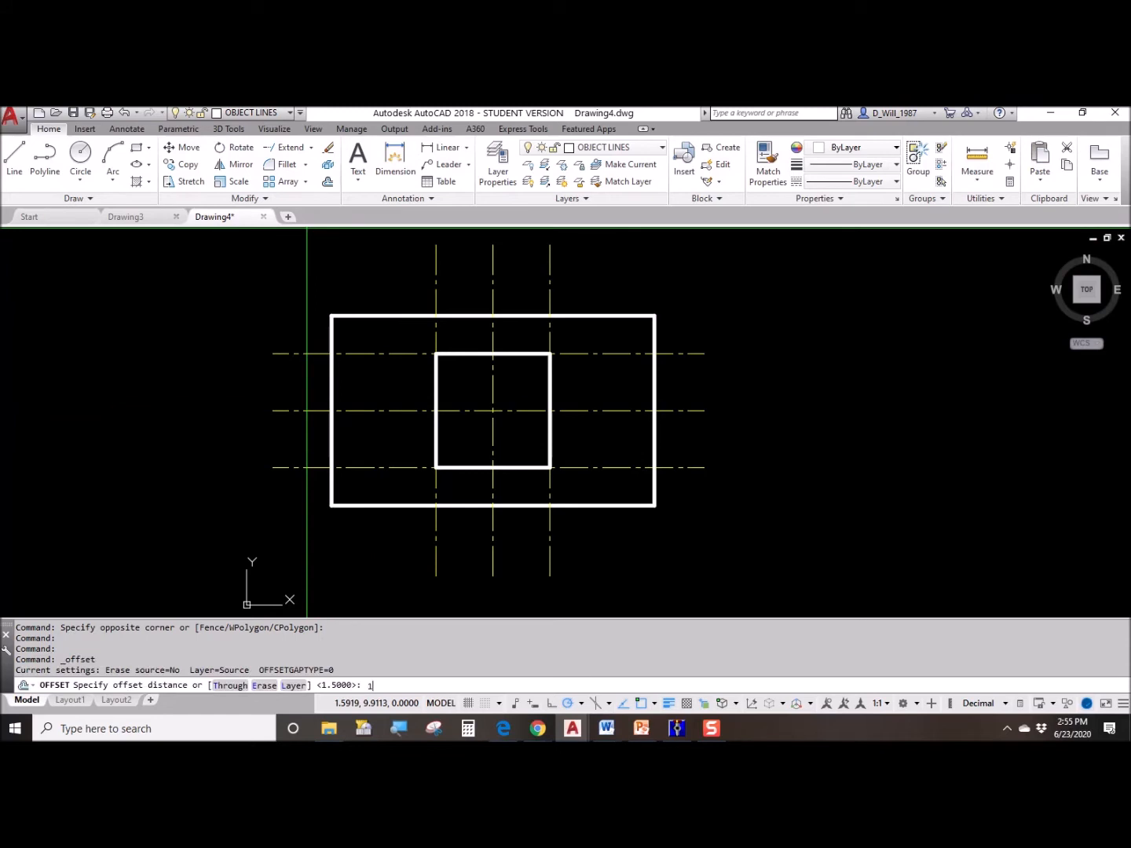
# - Offset the vertical centerlines along the inner square's left and right sides outward by 1
pyautogui.press('Return')
pyautogui.click(437, 272)
pyautogui.click(406, 298)
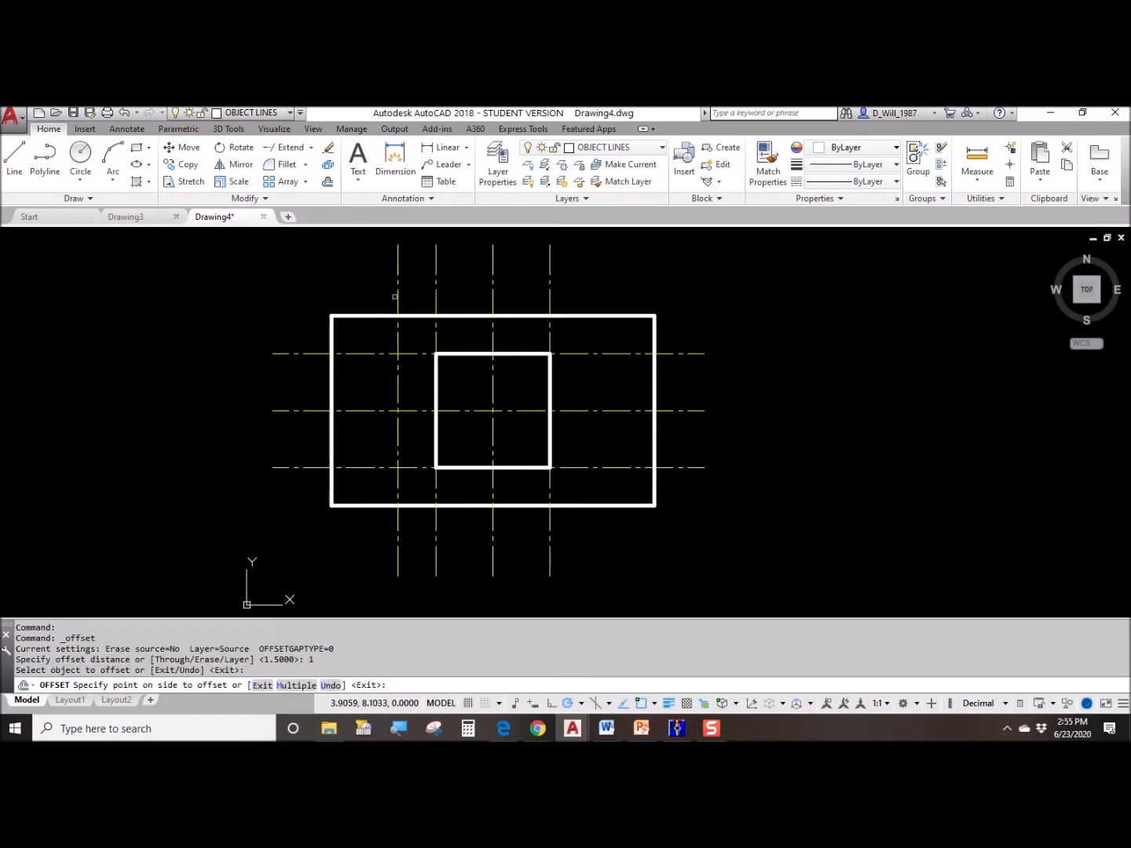
pyautogui.click(550, 286)
pyautogui.click(597, 297)
pyautogui.press('Escape')
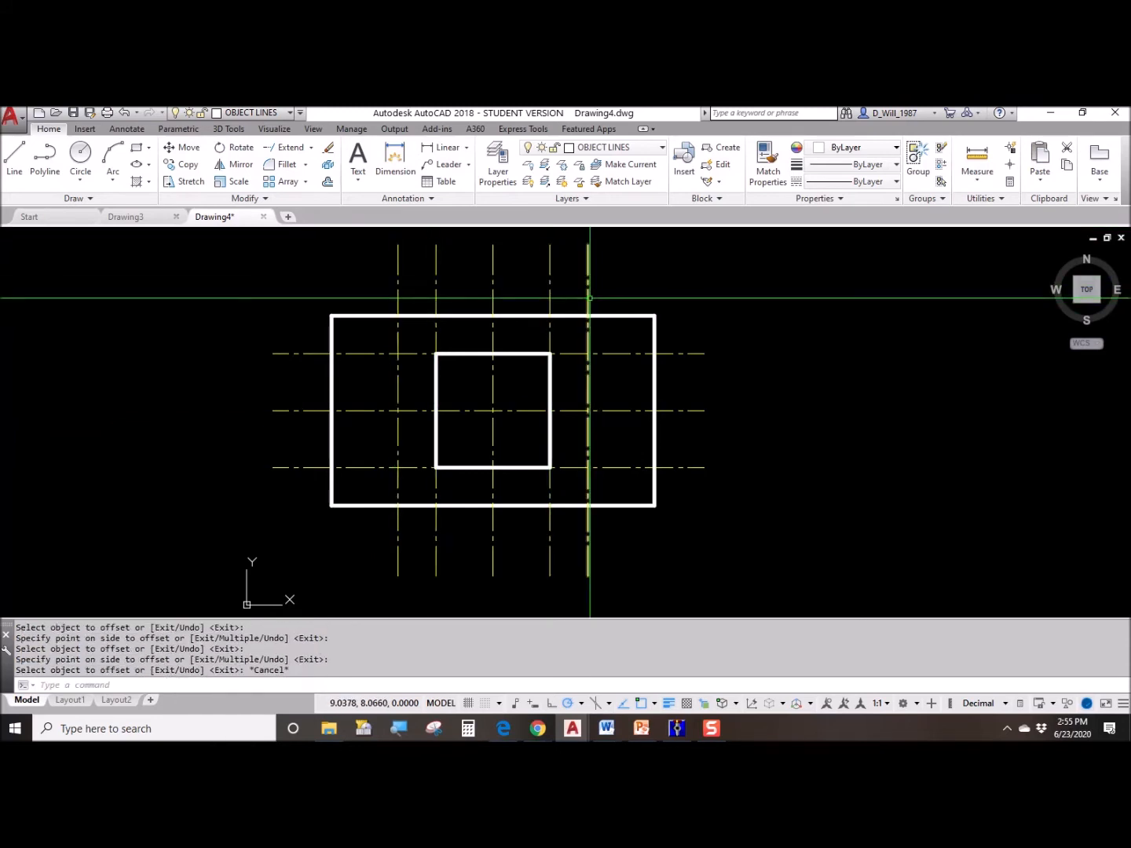
# - Offset the outermost left and right vertical centerlines outward by 3/4
pyautogui.click(594, 367)
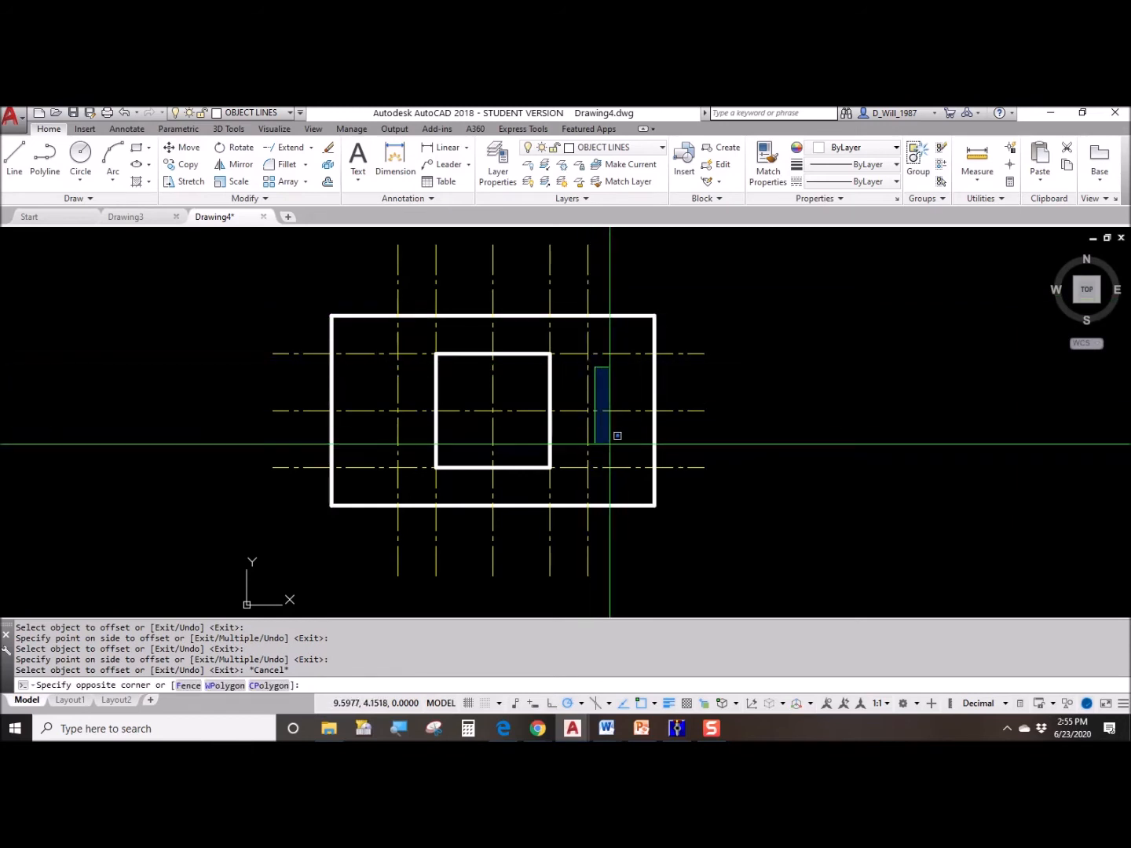
pyautogui.press('Escape')
pyautogui.click(327, 182)
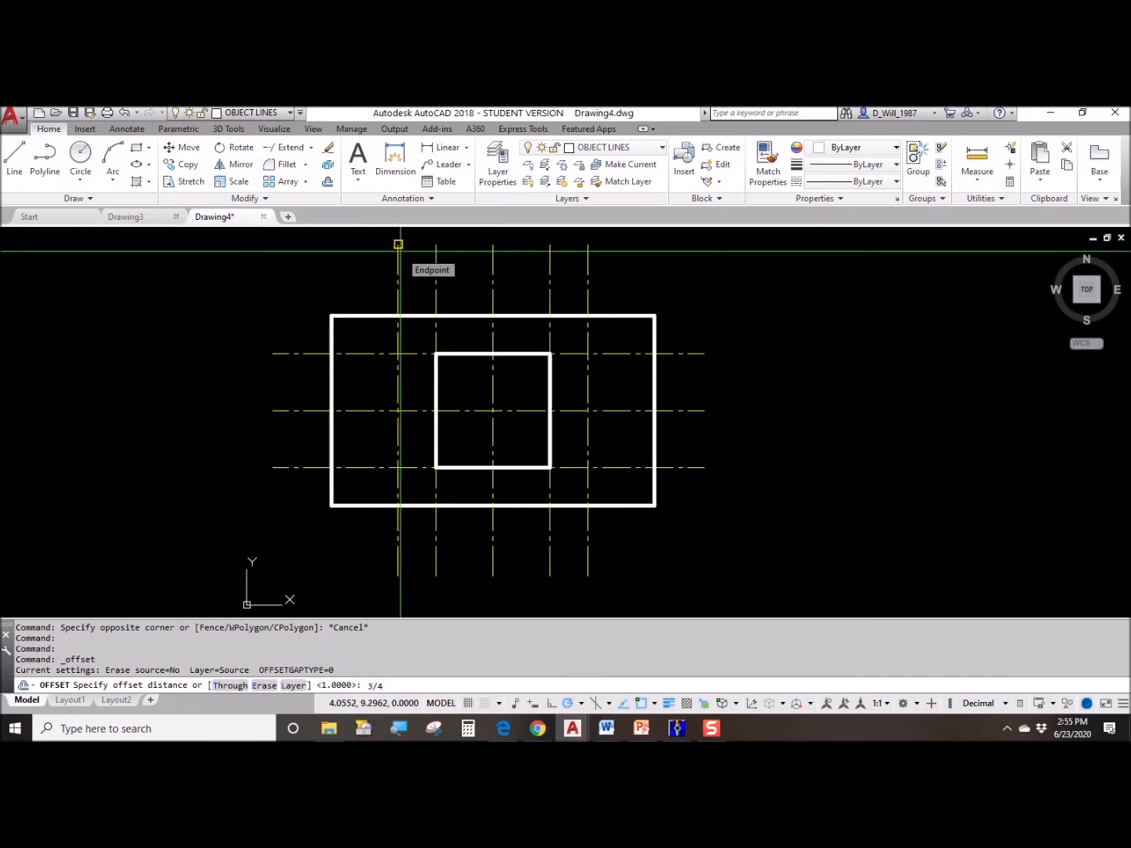
pyautogui.click(399, 285)
pyautogui.click(384, 297)
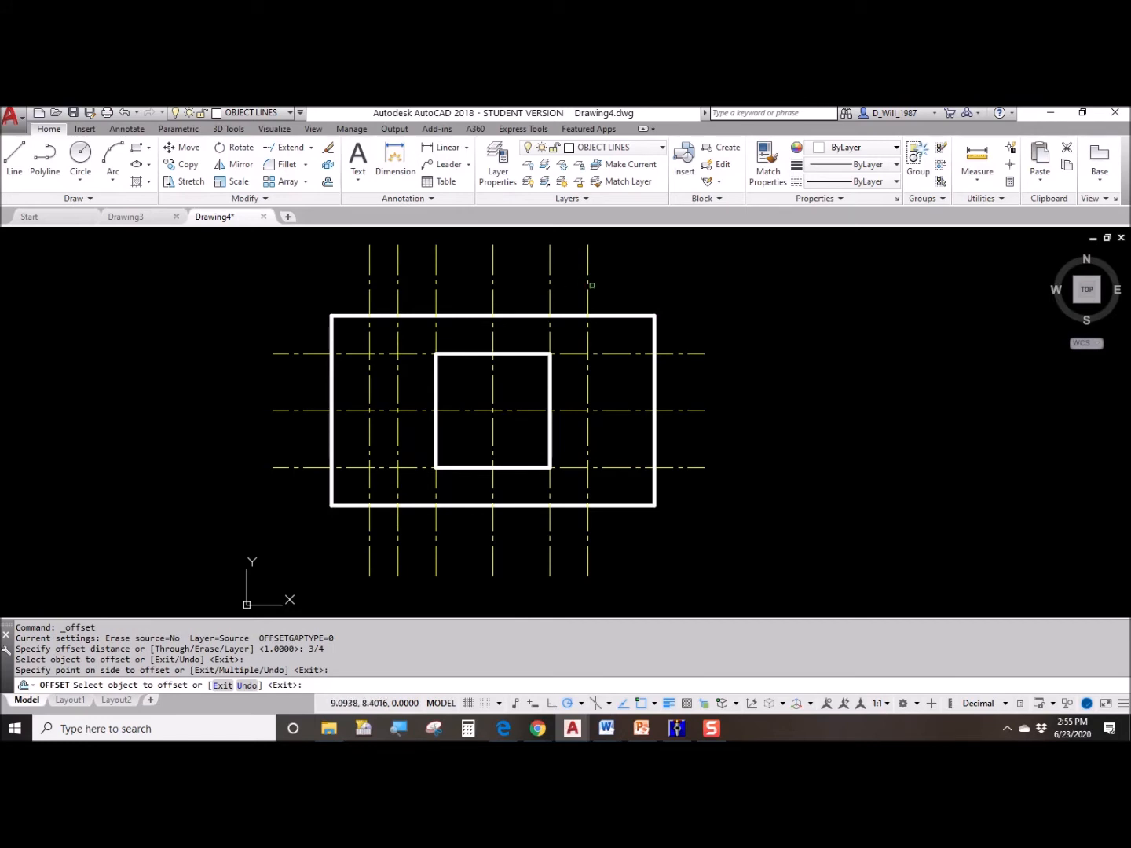
pyautogui.click(588, 244)
pyautogui.click(659, 298)
pyautogui.press('Escape')
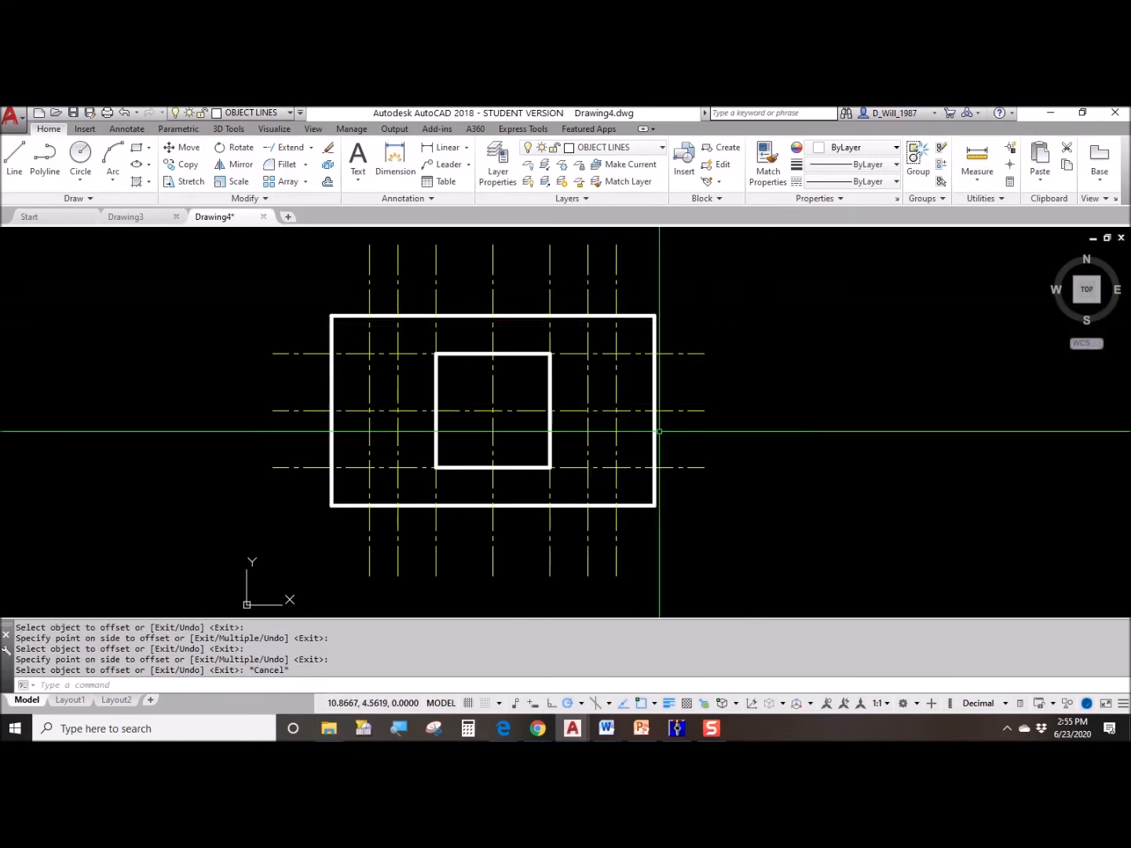
# - Offset the middle horizontal centerline by 1 both upward and downward
pyautogui.click(368, 350)
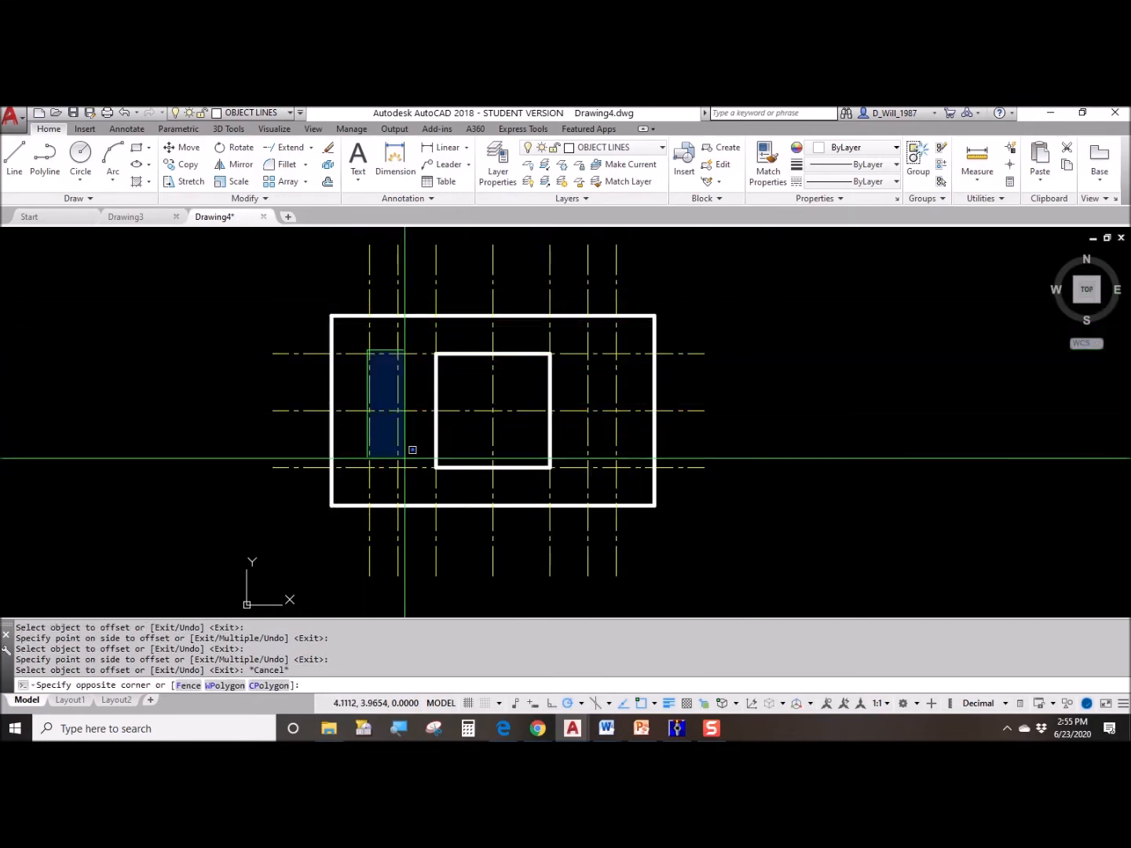
pyautogui.press('Escape')
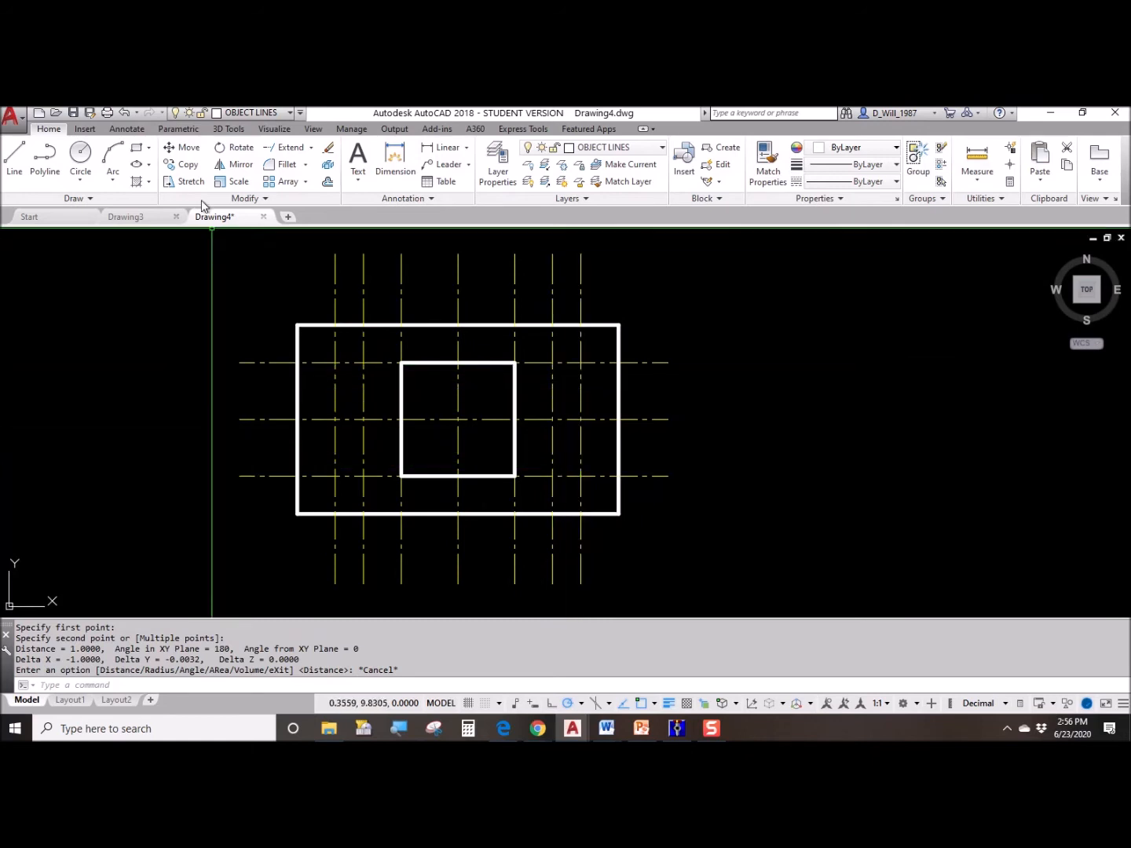
pyautogui.click(328, 182)
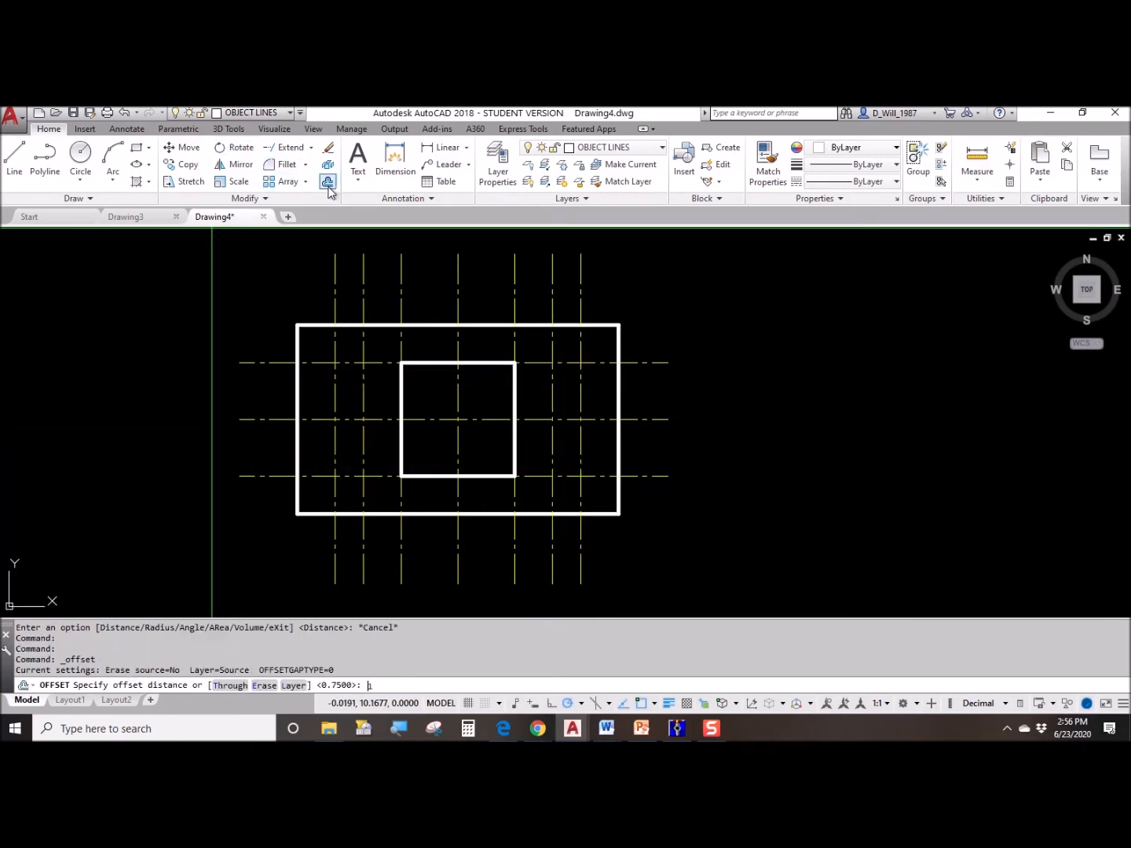
pyautogui.press('Return')
pyautogui.click(643, 419)
pyautogui.click(639, 405)
pyautogui.click(668, 419)
pyautogui.click(637, 461)
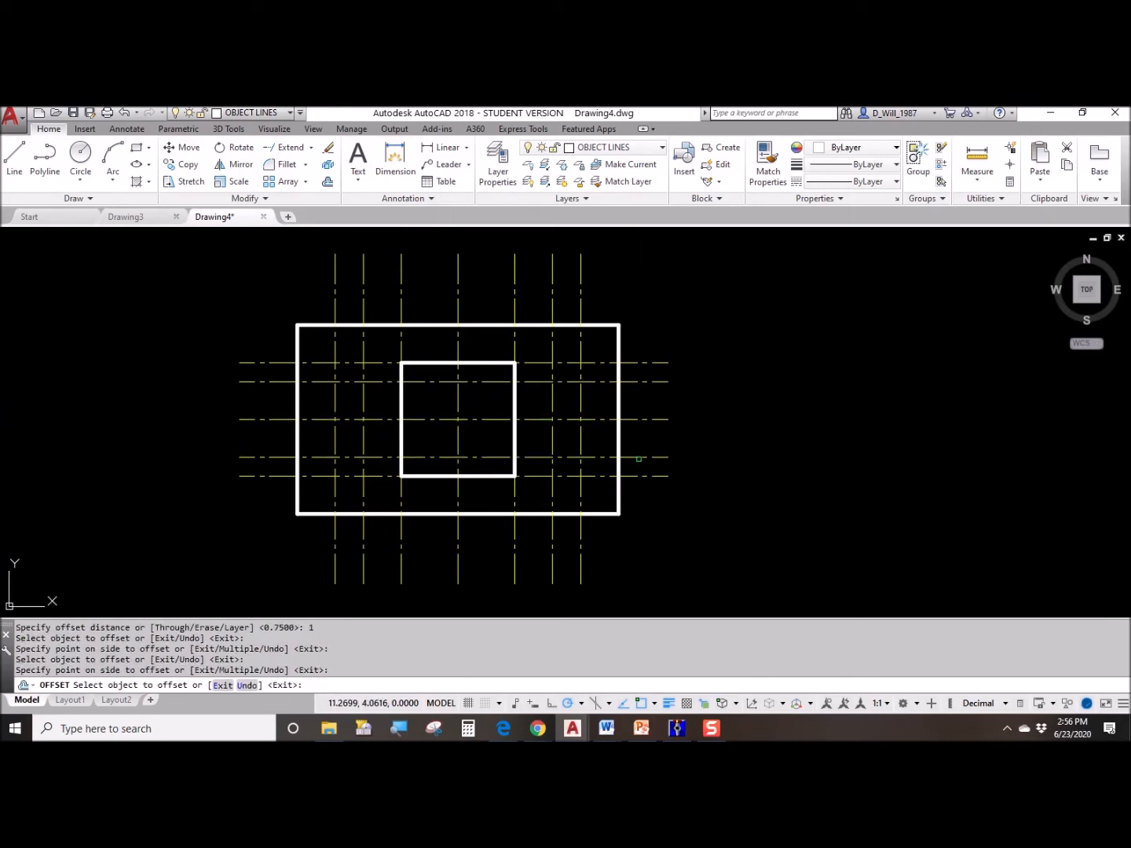
pyautogui.press('Escape')
# - Draw a rectangle right of the inner square between the intersections of the two outer vertical centerlines and the 1-unit offset horizontals
pyautogui.scroll(2, 582, 439)
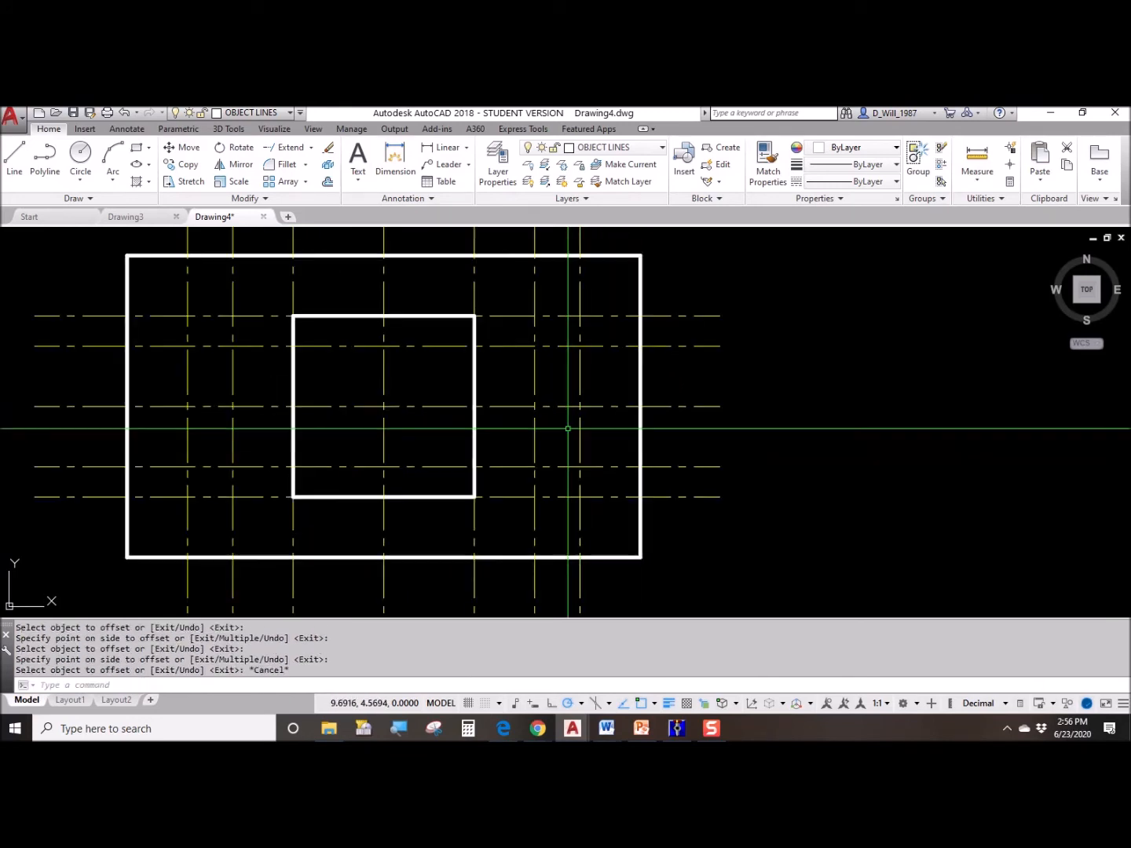
pyautogui.click(540, 351)
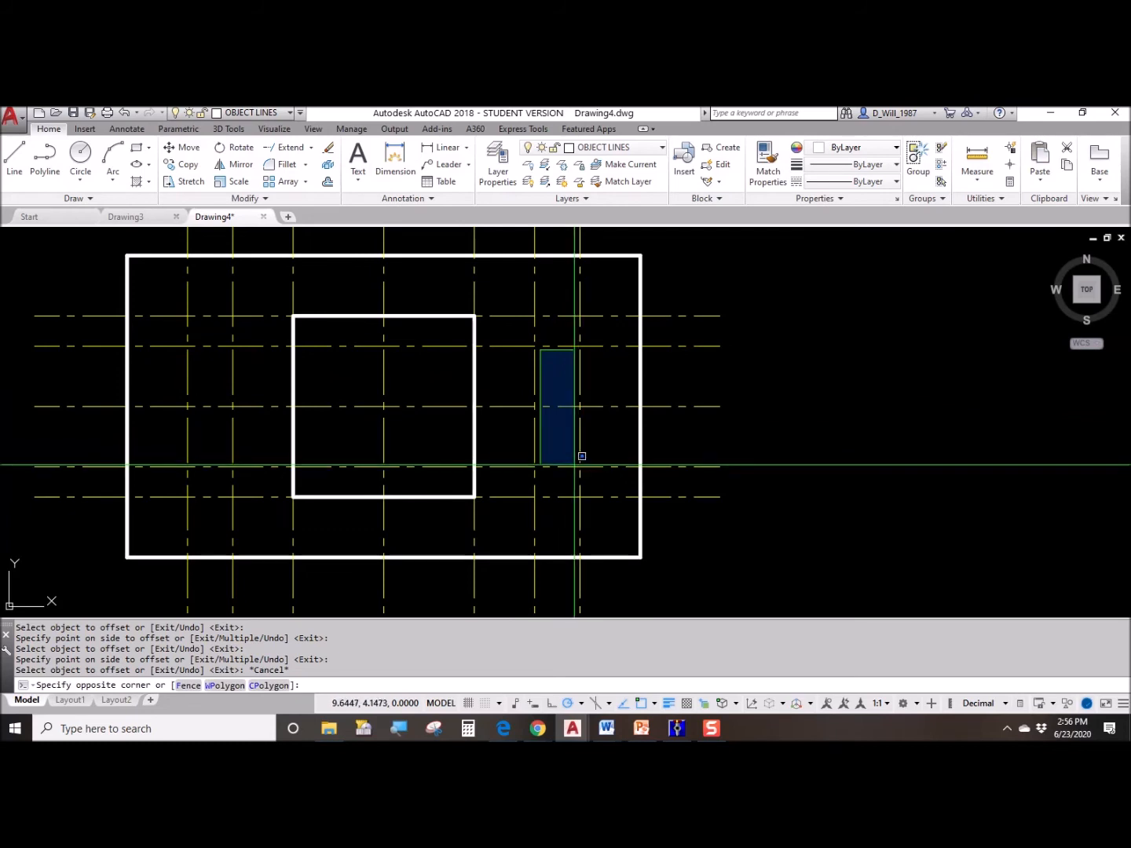
pyautogui.press('Escape')
pyautogui.press('Escape')
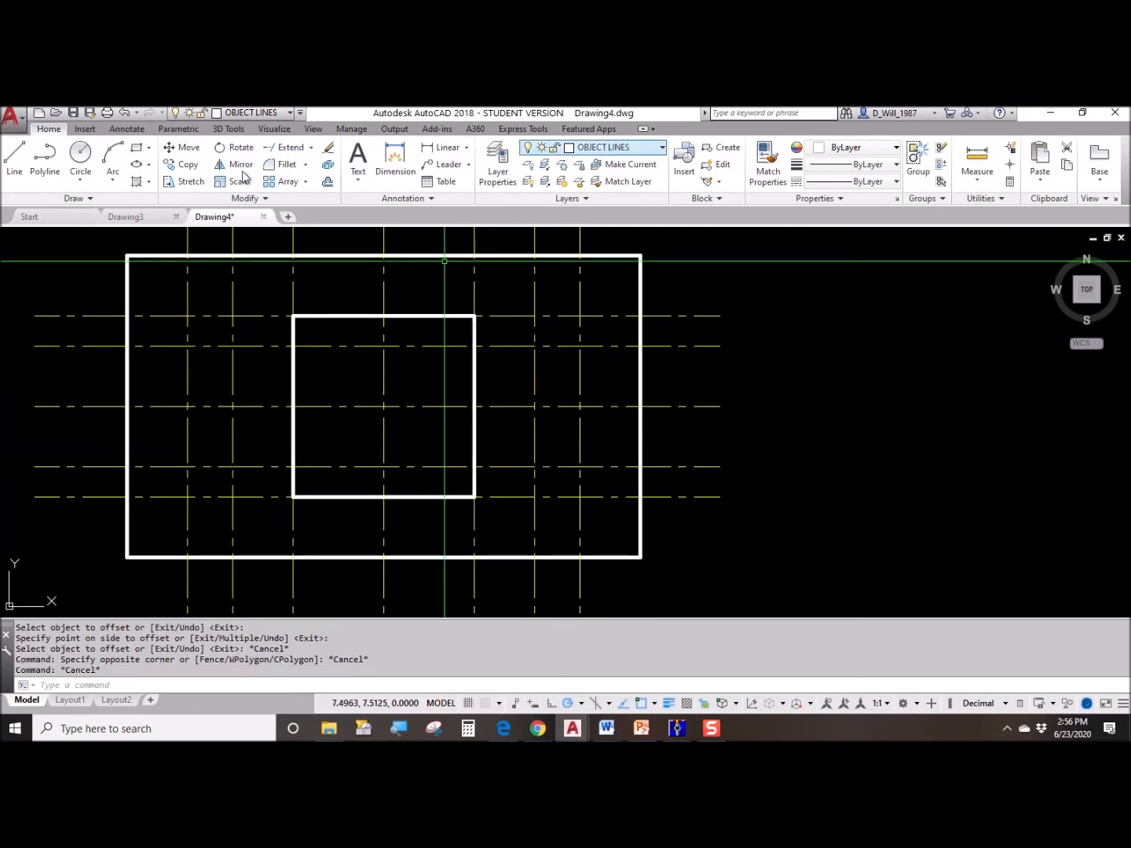
pyautogui.click(149, 151)
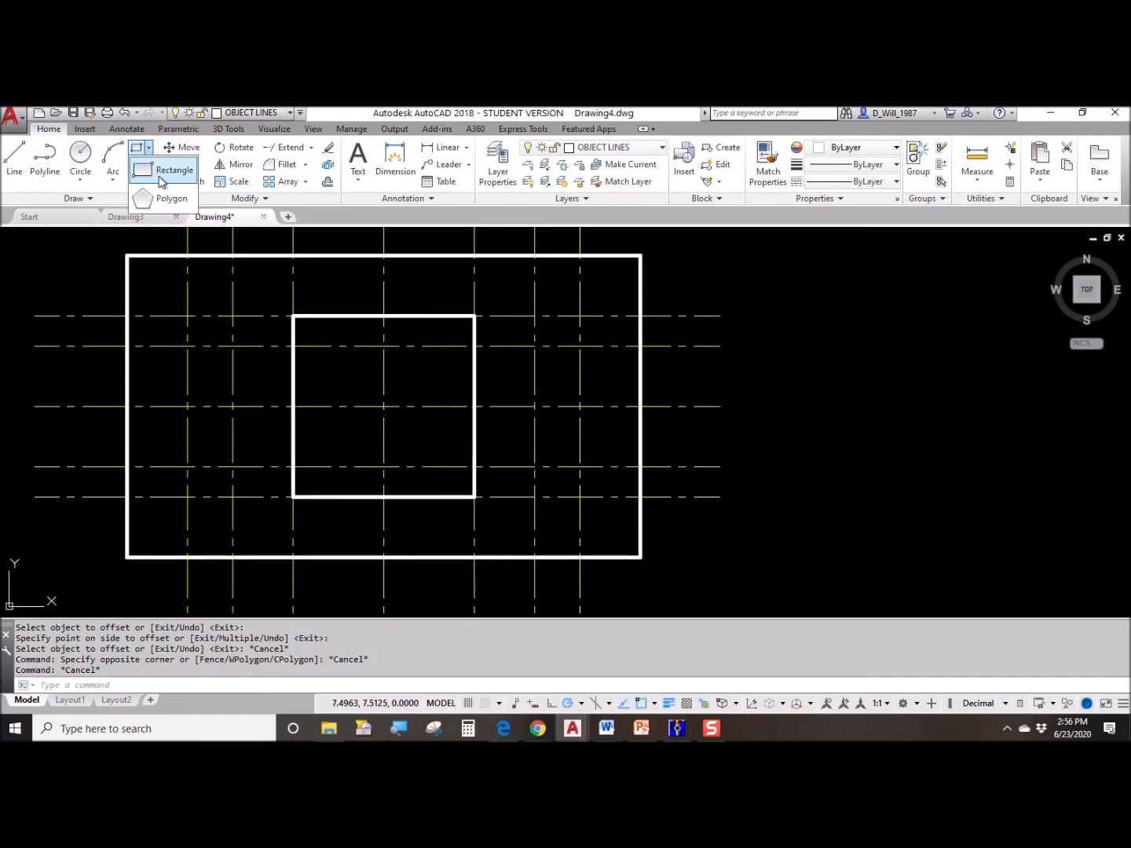
pyautogui.click(161, 171)
pyautogui.click(535, 345)
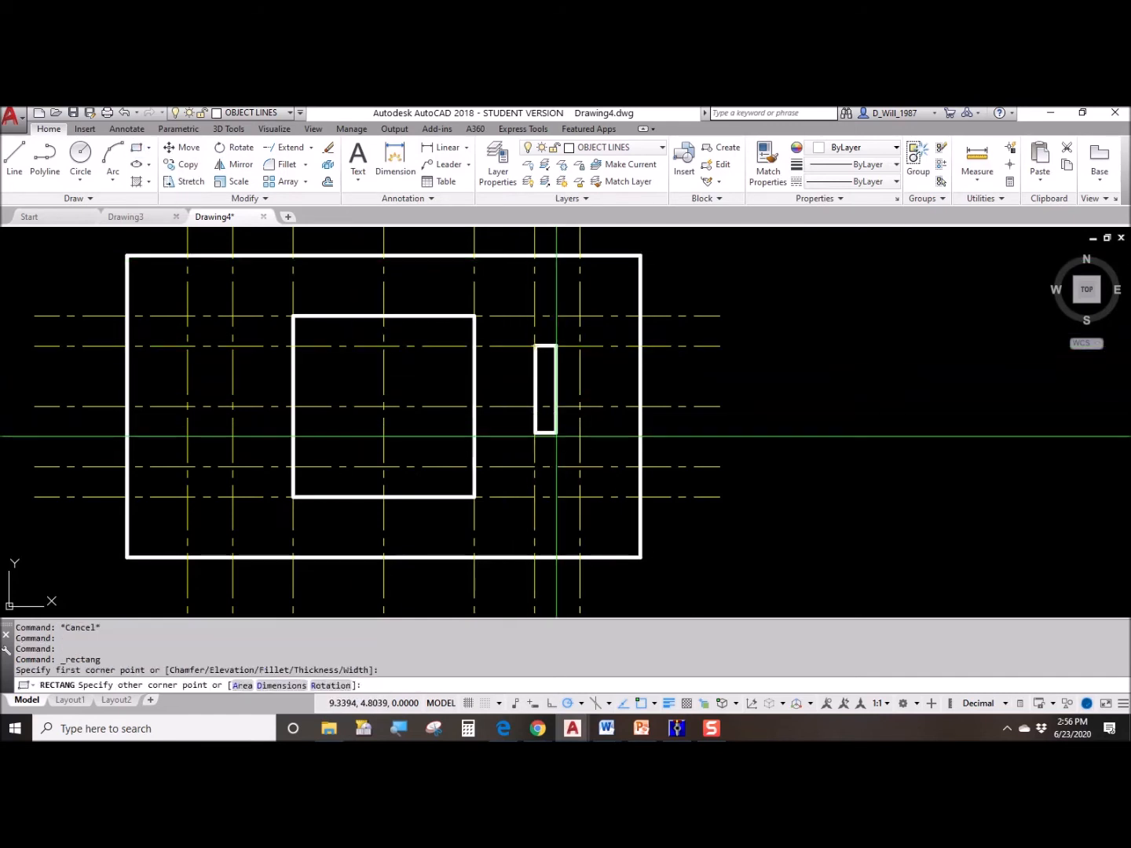
pyautogui.click(580, 467)
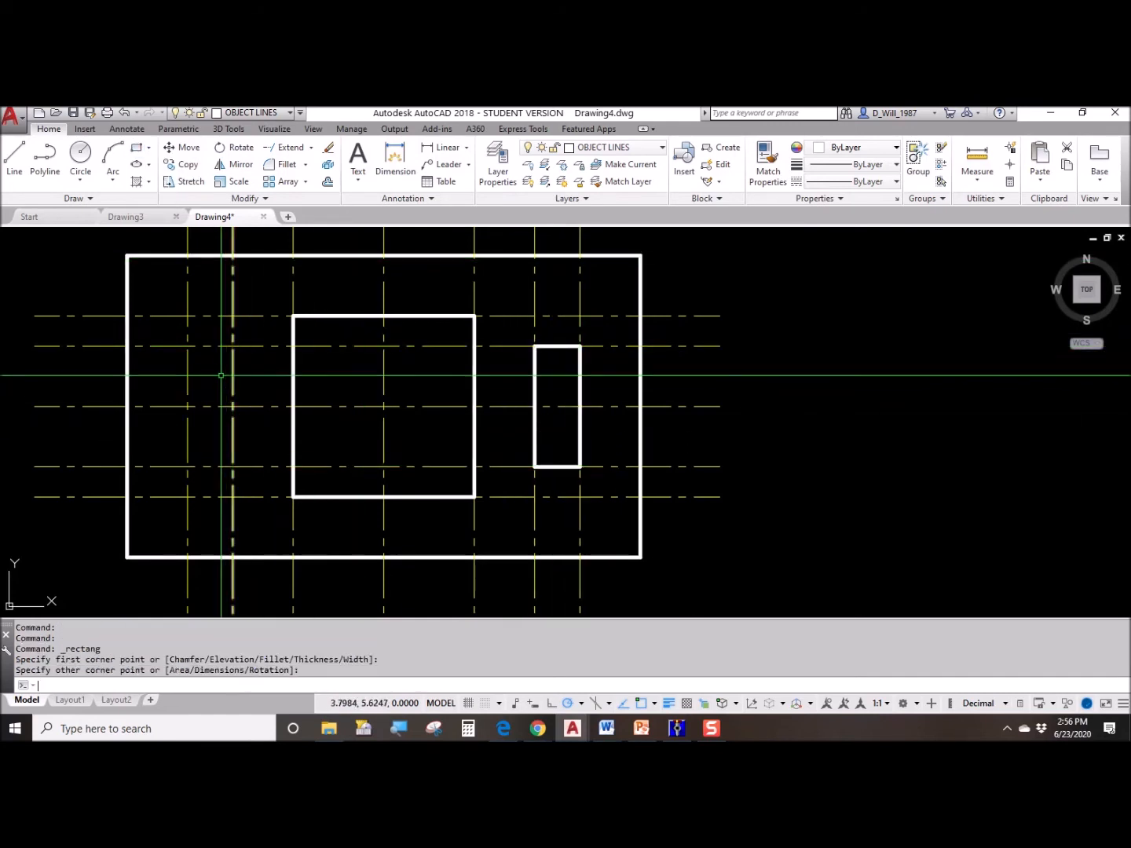
# - Draw the matching rectangle left of the inner square between the corresponding centerline intersections
pyautogui.press('Return')
pyautogui.click(187, 345)
pyautogui.click(235, 468)
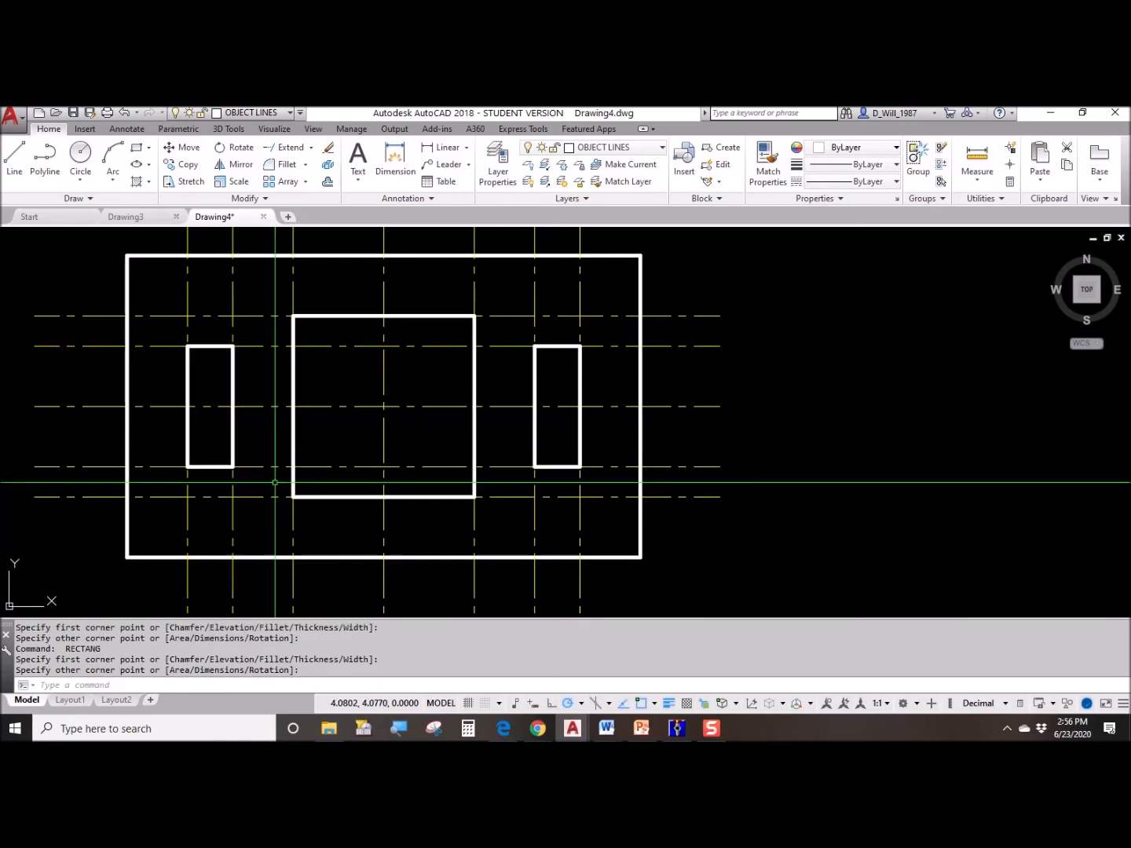
pyautogui.moveTo(322, 457); pyautogui.dragTo(422, 462, button='middle')
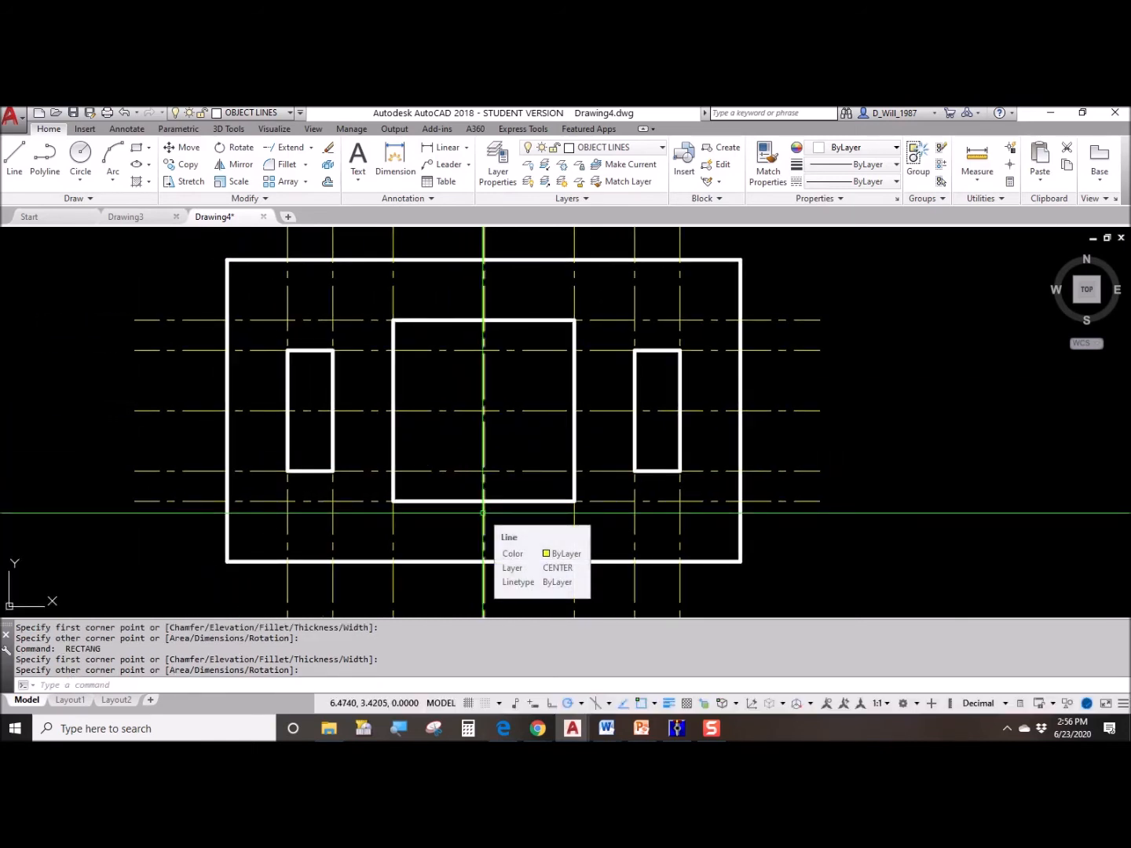
pyautogui.click(14, 155)
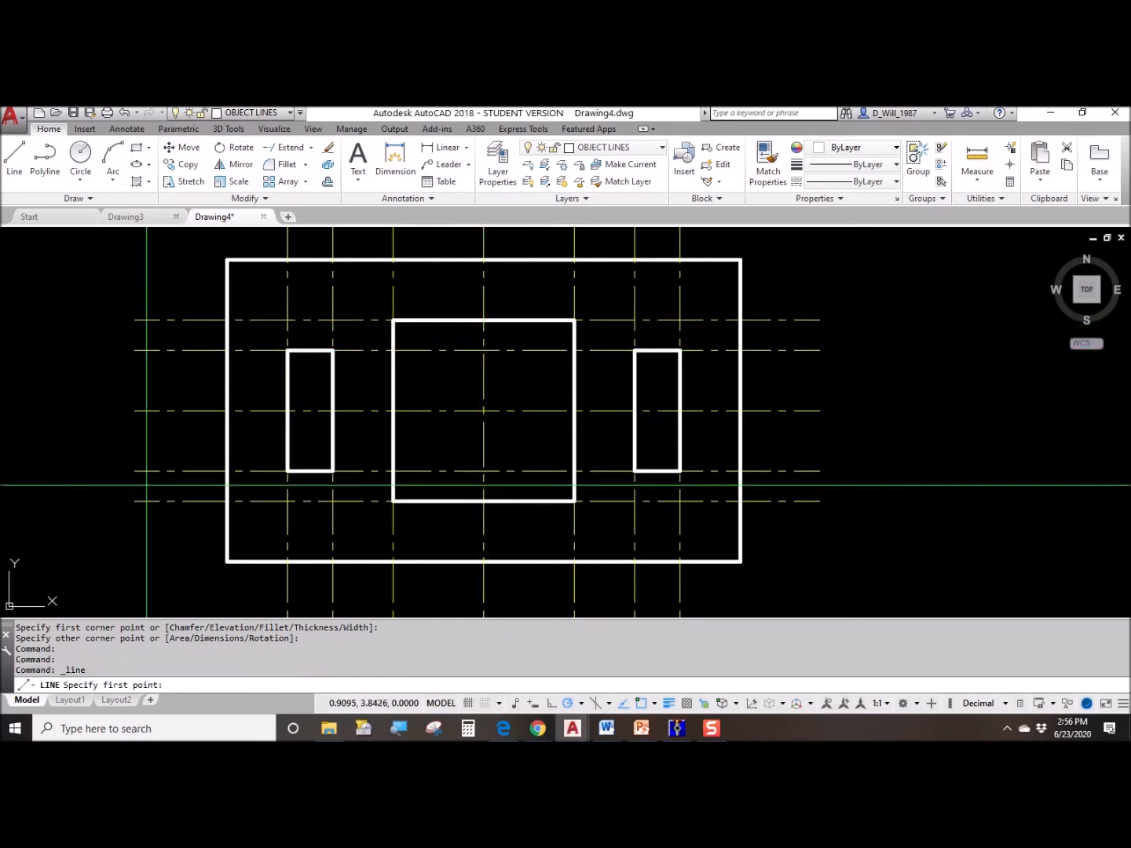
pyautogui.click(116, 463)
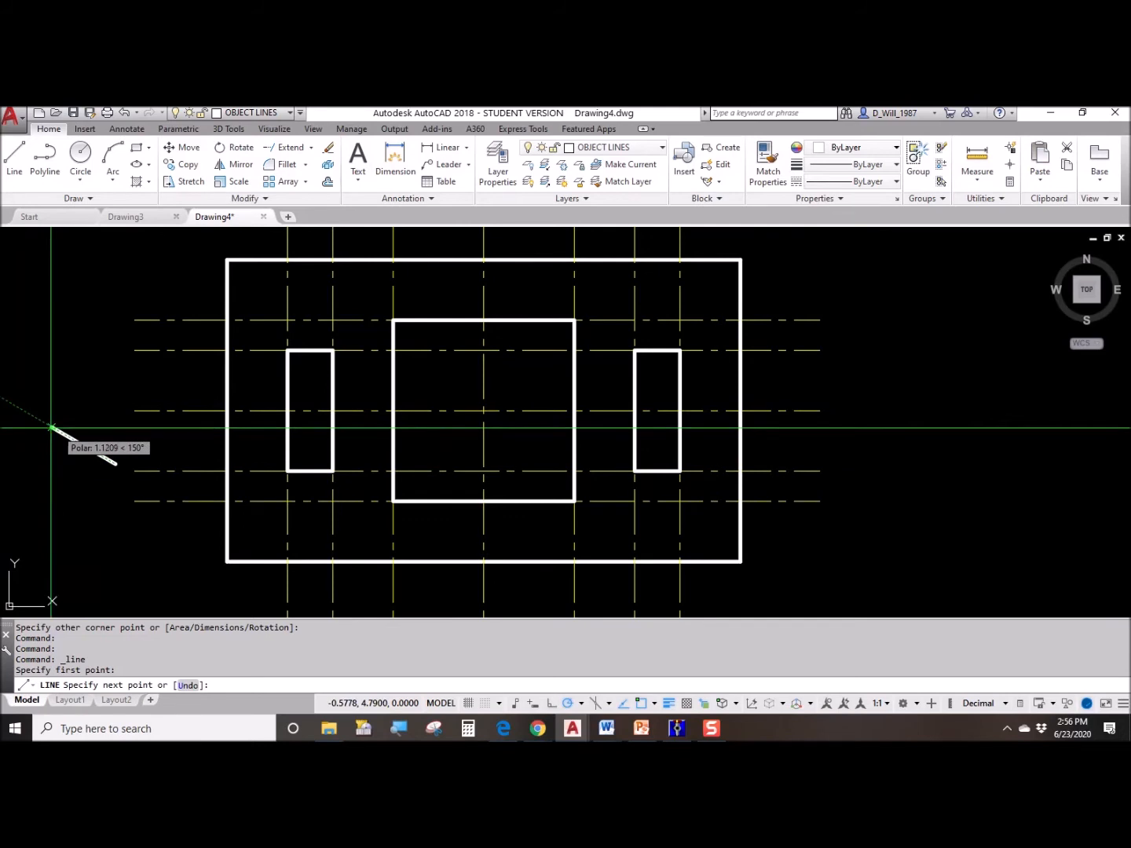
pyautogui.press('Escape')
pyautogui.moveTo(239, 528); pyautogui.dragTo(237, 503, button='middle')
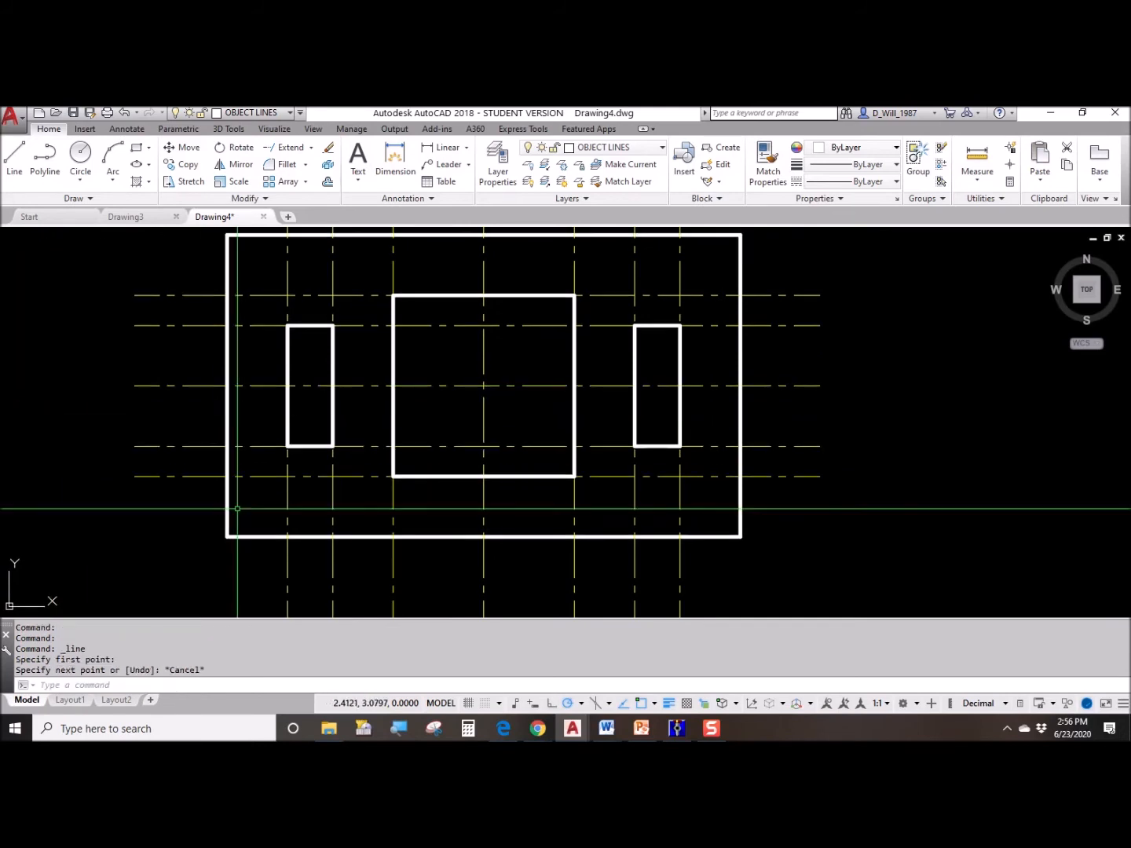
pyautogui.press('ctrl')
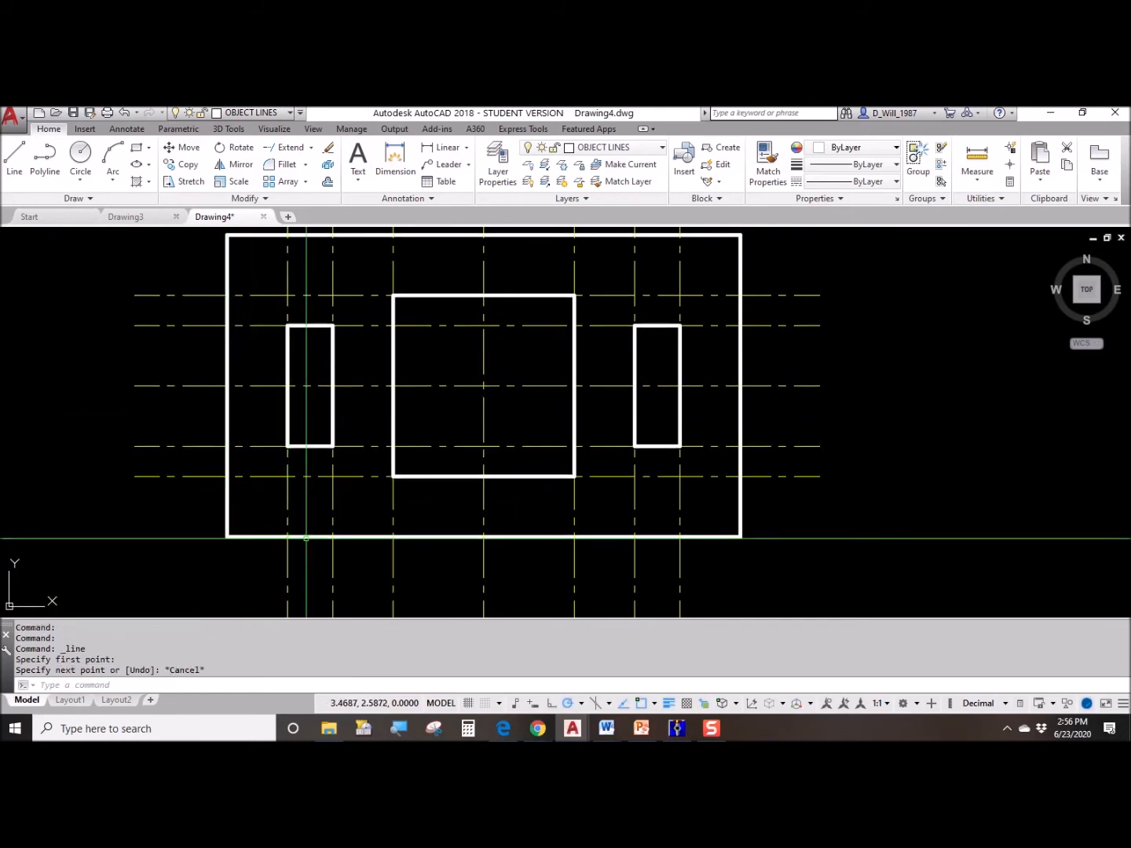
# - Draw a line from the lower edge, 2.25 right of the outer rectangle's lower-left corner, at 150° to the left edge
pyautogui.click(14, 163)
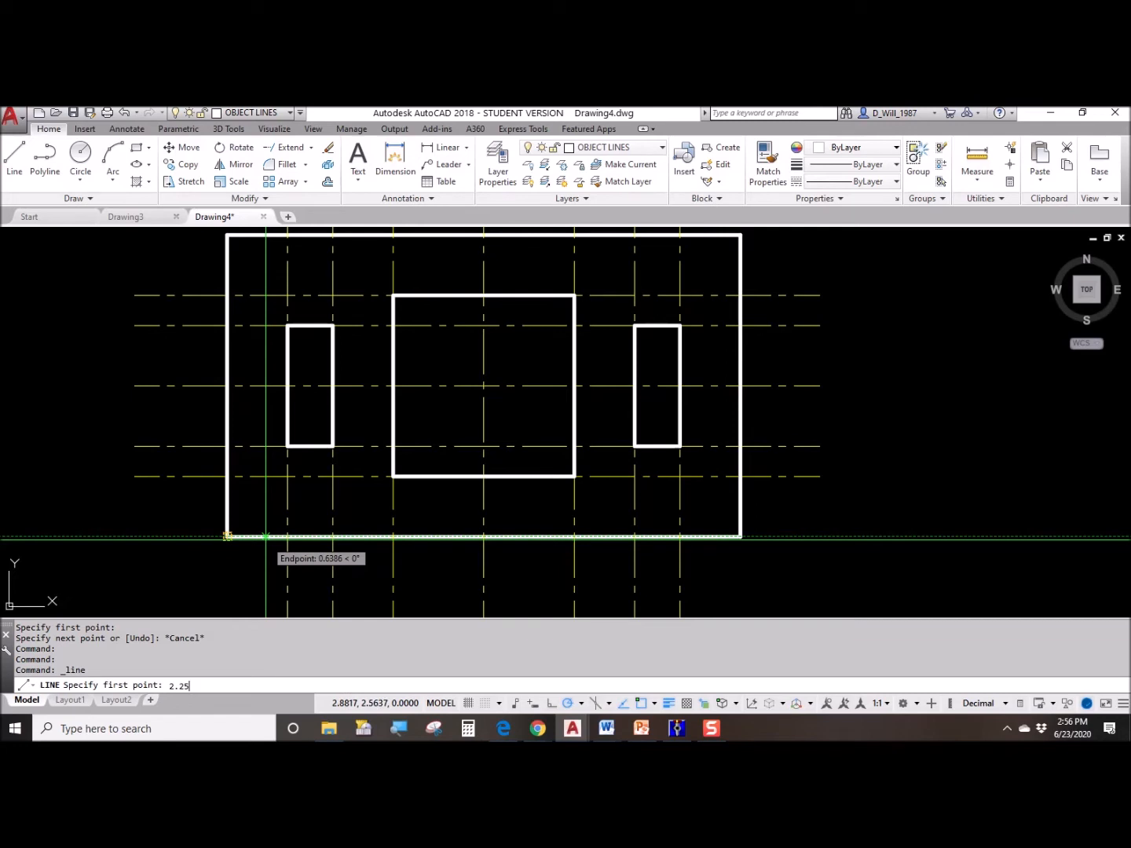
pyautogui.write('2.25')
pyautogui.press('Return')
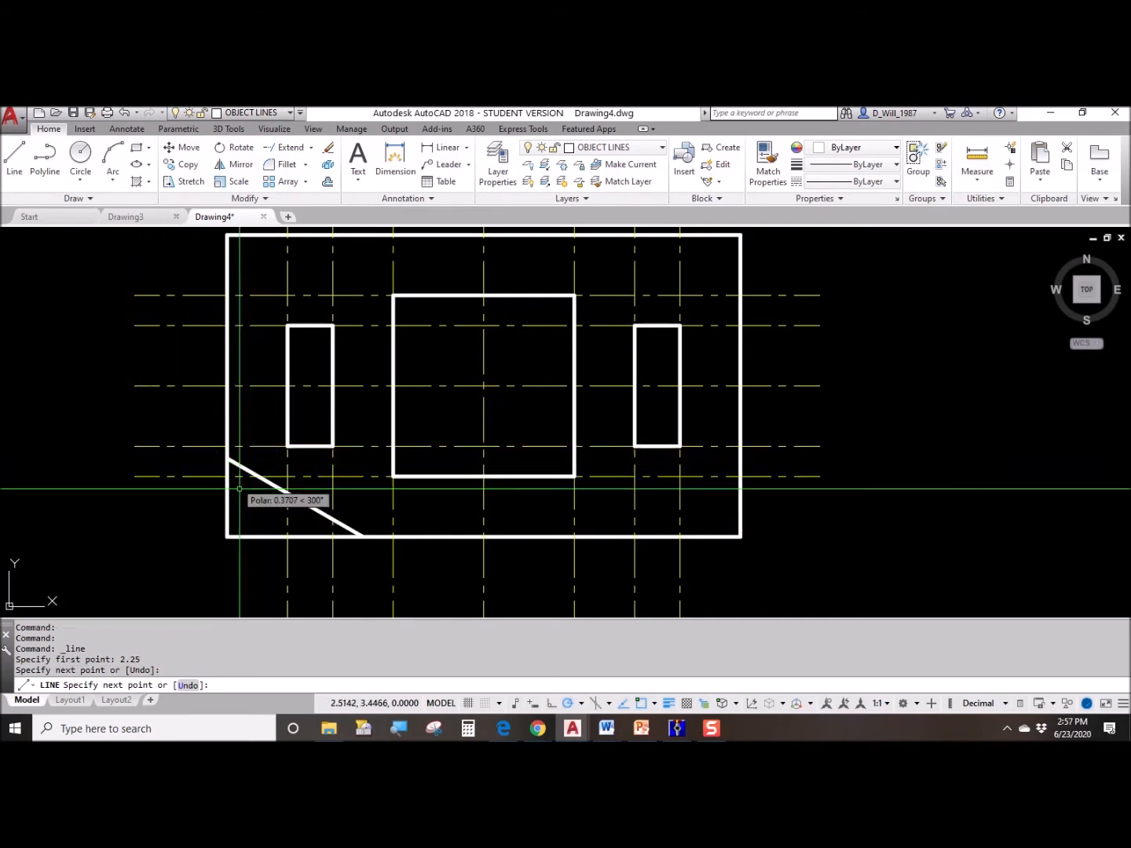
pyautogui.click(230, 463)
pyautogui.press('Return')
# - Draw a mirrored diagonal across the upper-left corner, from the upper edge directly above the first diagonal's start to the left edge
pyautogui.press('Return')
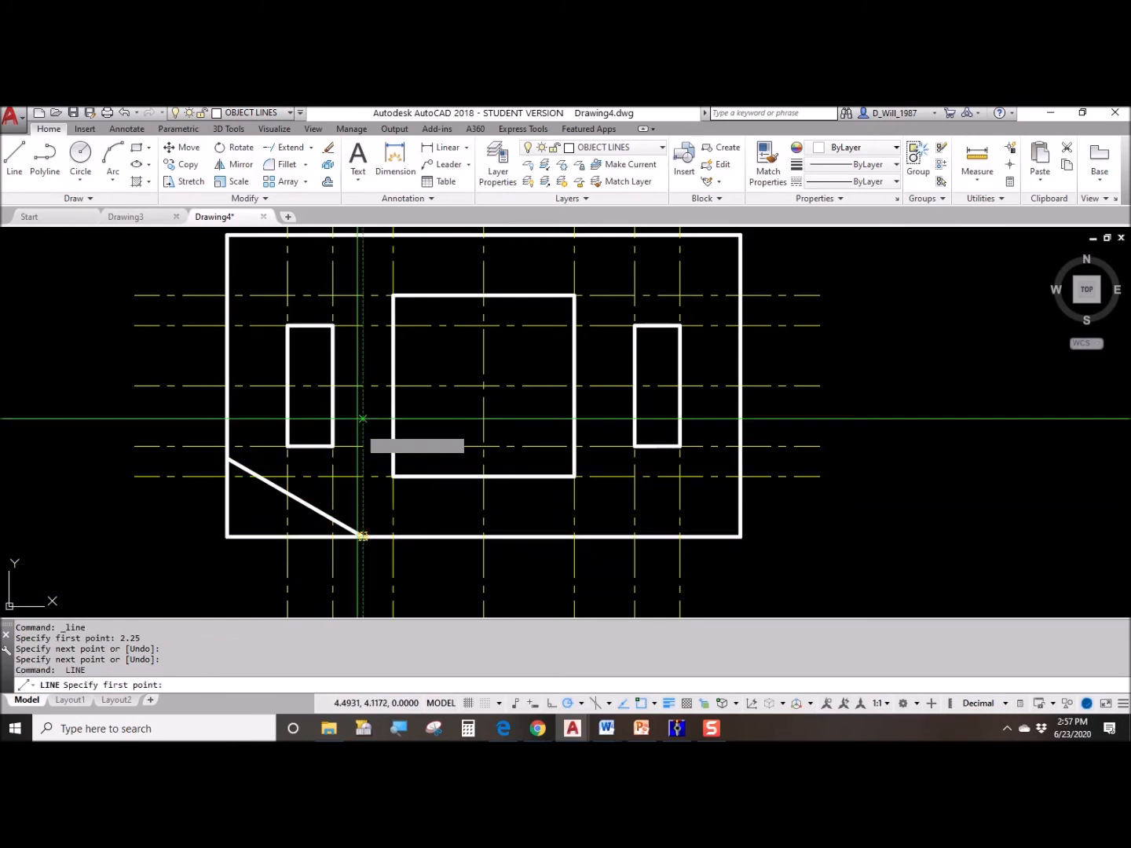
pyautogui.click(362, 235)
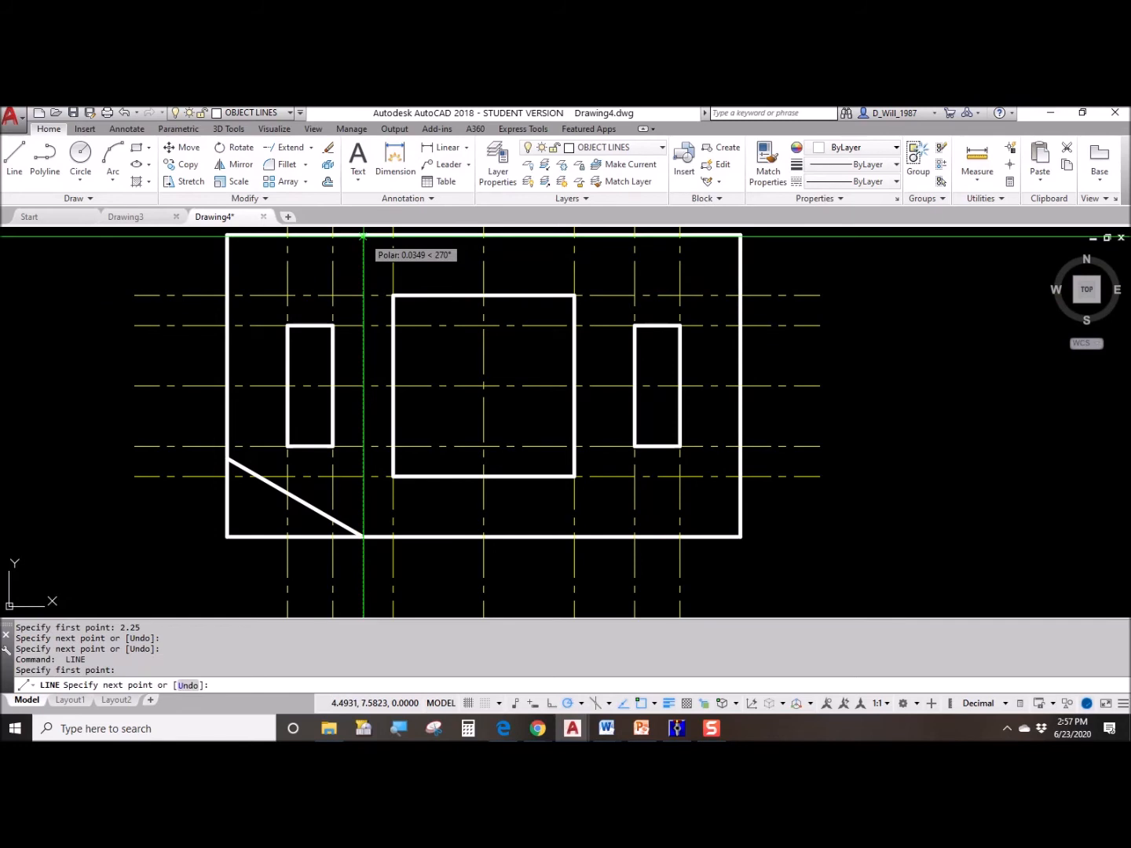
pyautogui.click(226, 312)
pyautogui.press('Escape')
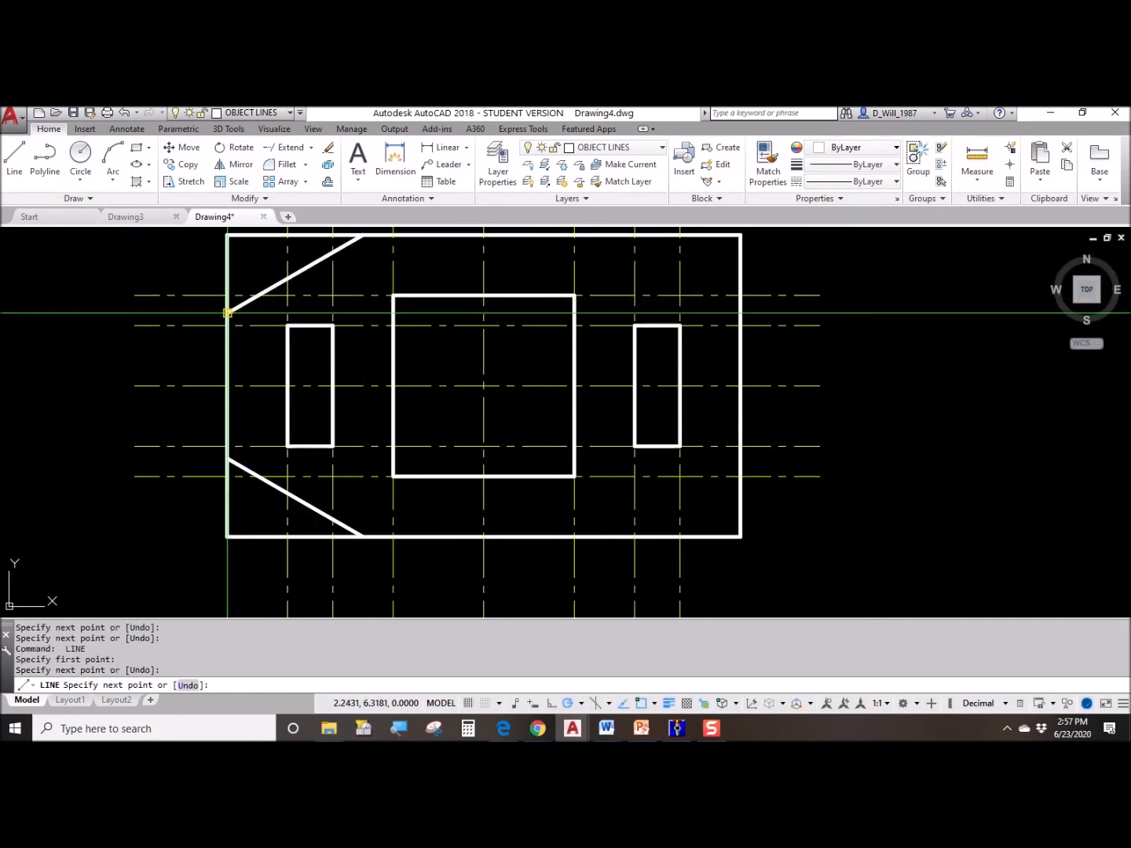
# - Offset the outer rectangle's right edge inward by 2.25
pyautogui.moveTo(380, 419); pyautogui.dragTo(340, 454, button='middle')
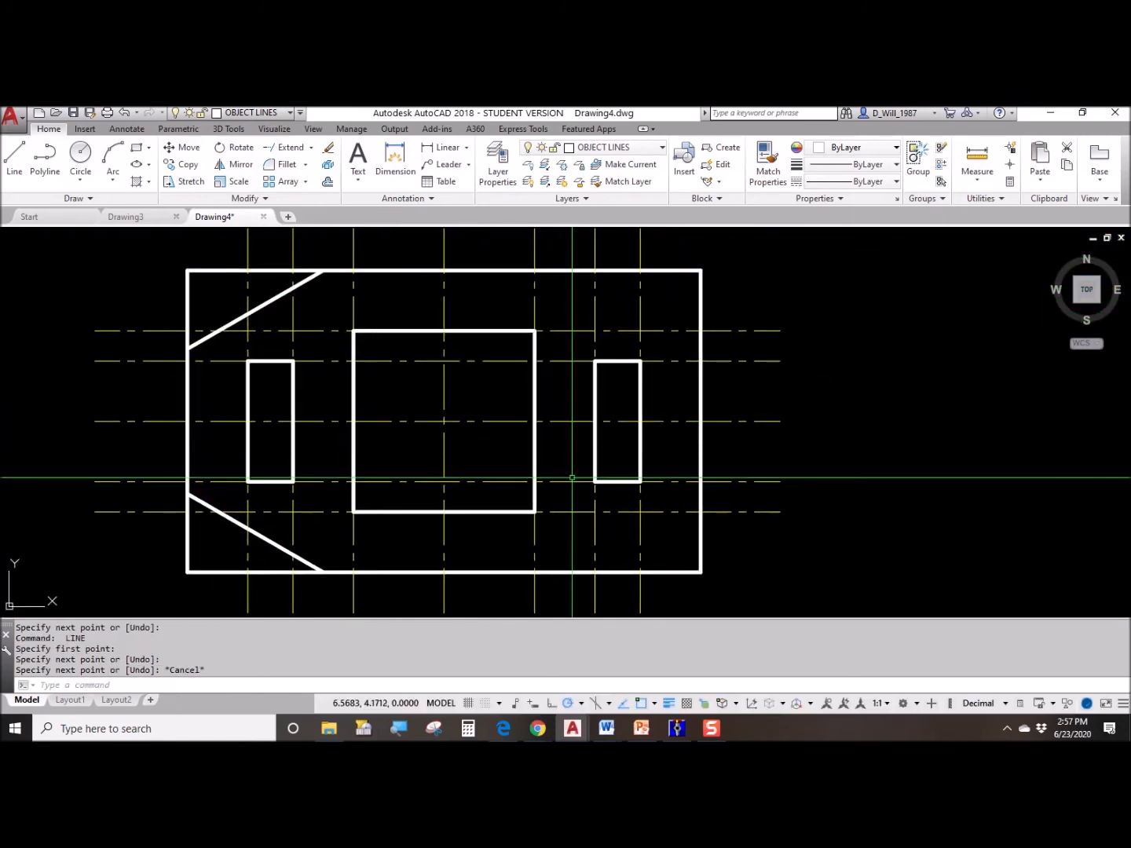
pyautogui.click(696, 296)
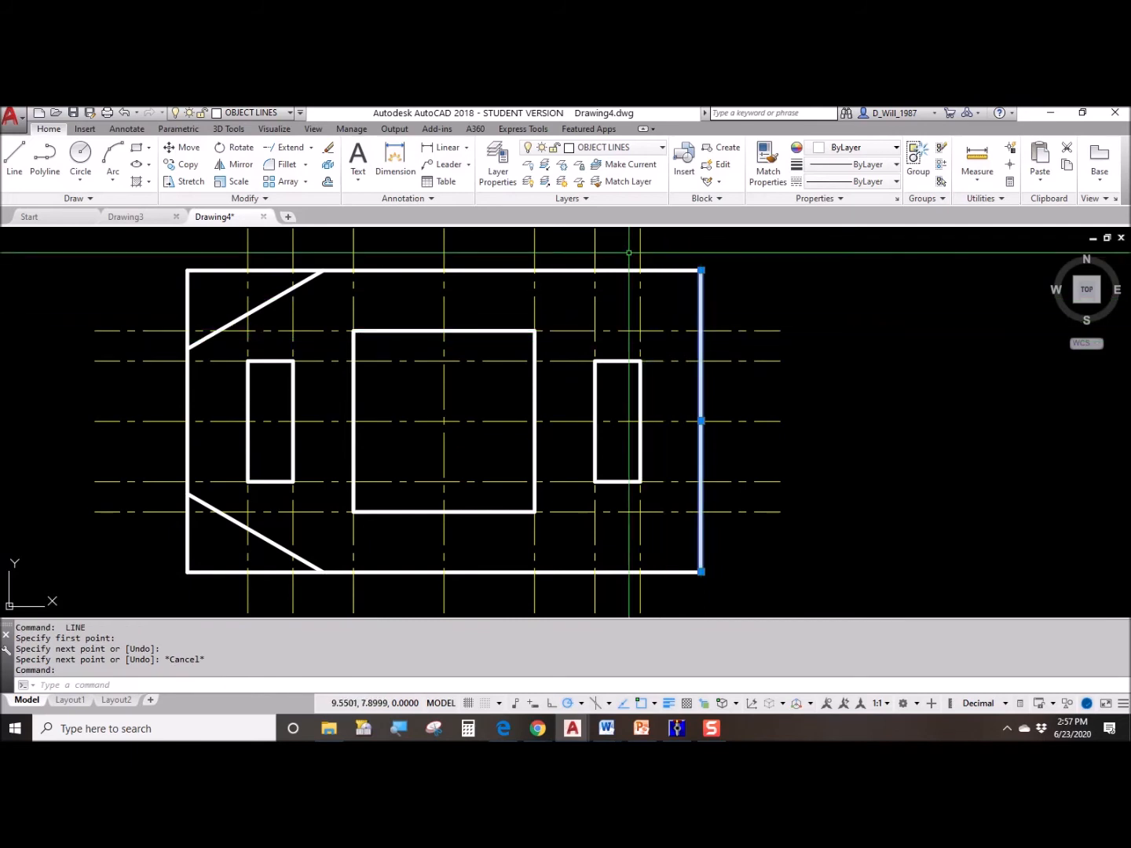
pyautogui.press('Escape')
pyautogui.click(328, 181)
pyautogui.write('2.25')
pyautogui.press('Return')
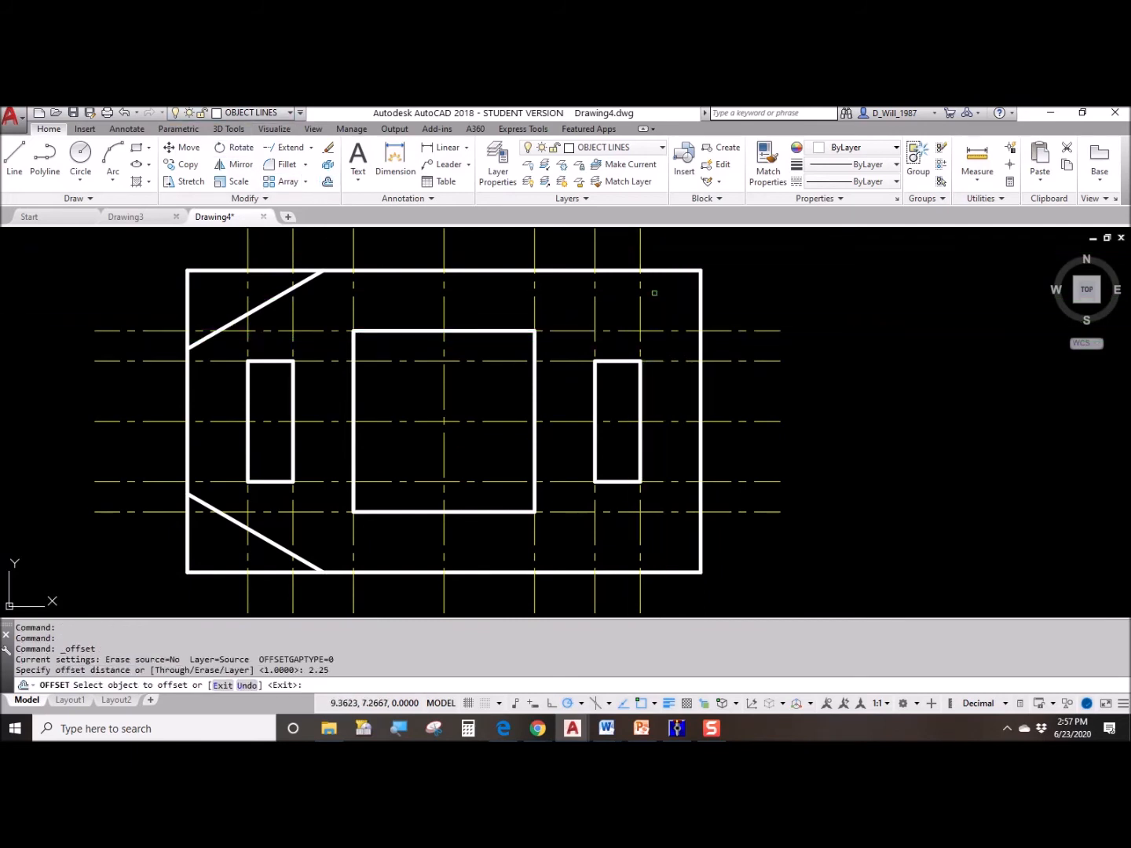
pyautogui.click(700, 296)
pyautogui.click(609, 297)
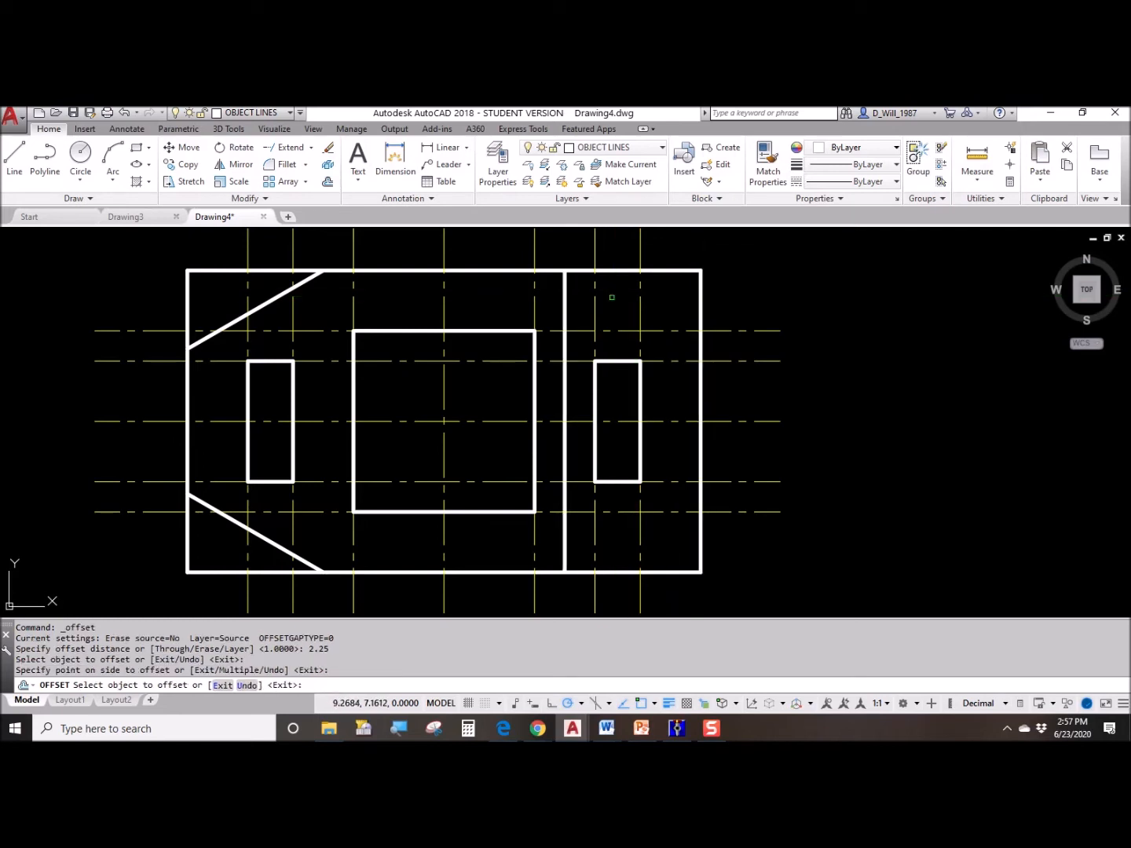
pyautogui.press('Escape')
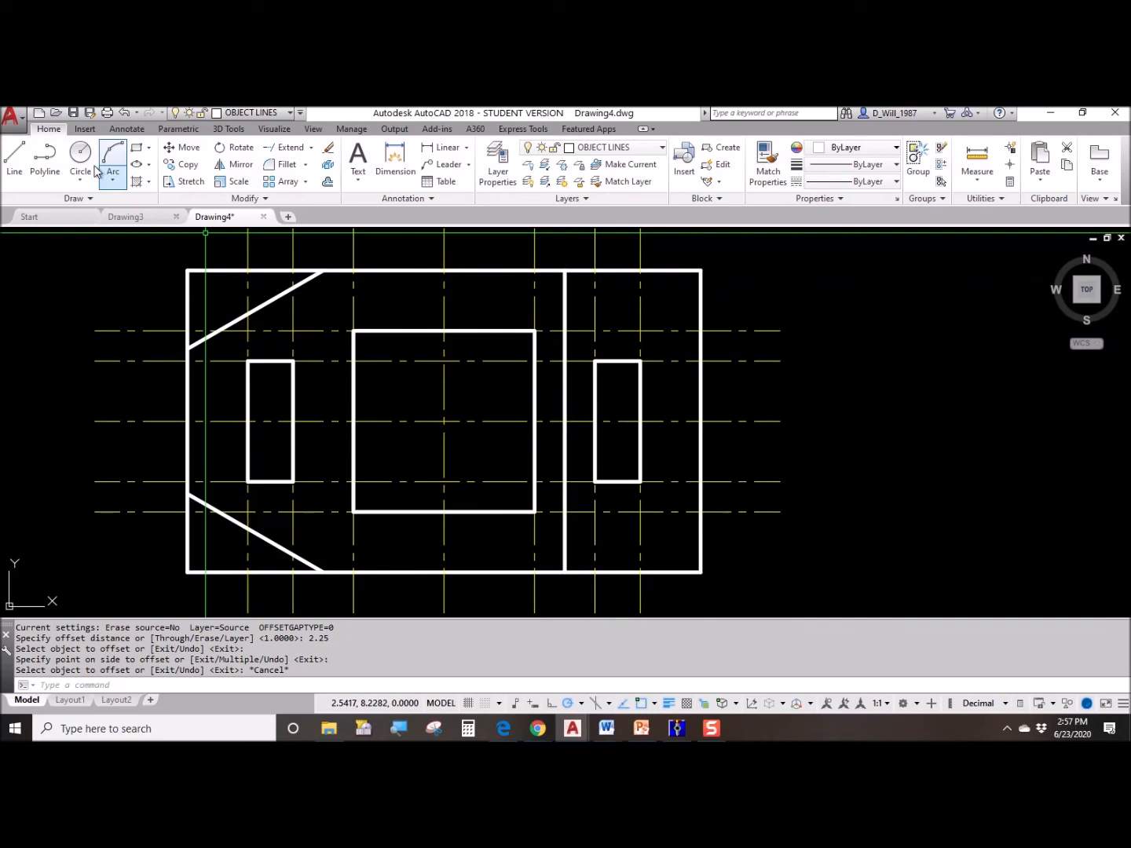
# - Draw diagonals across the outer rectangle's two right corners from the offset line's ends, angled at 30° to the right edge
pyautogui.click(14, 157)
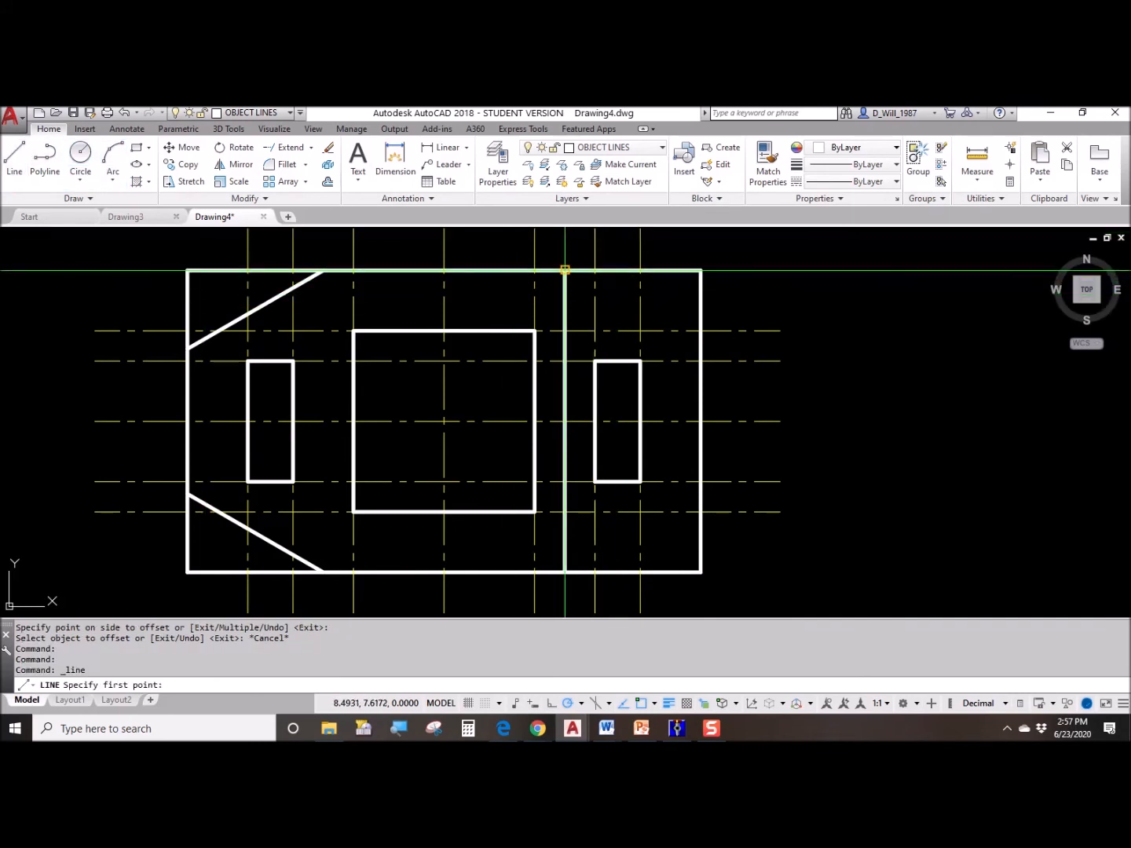
pyautogui.click(565, 270)
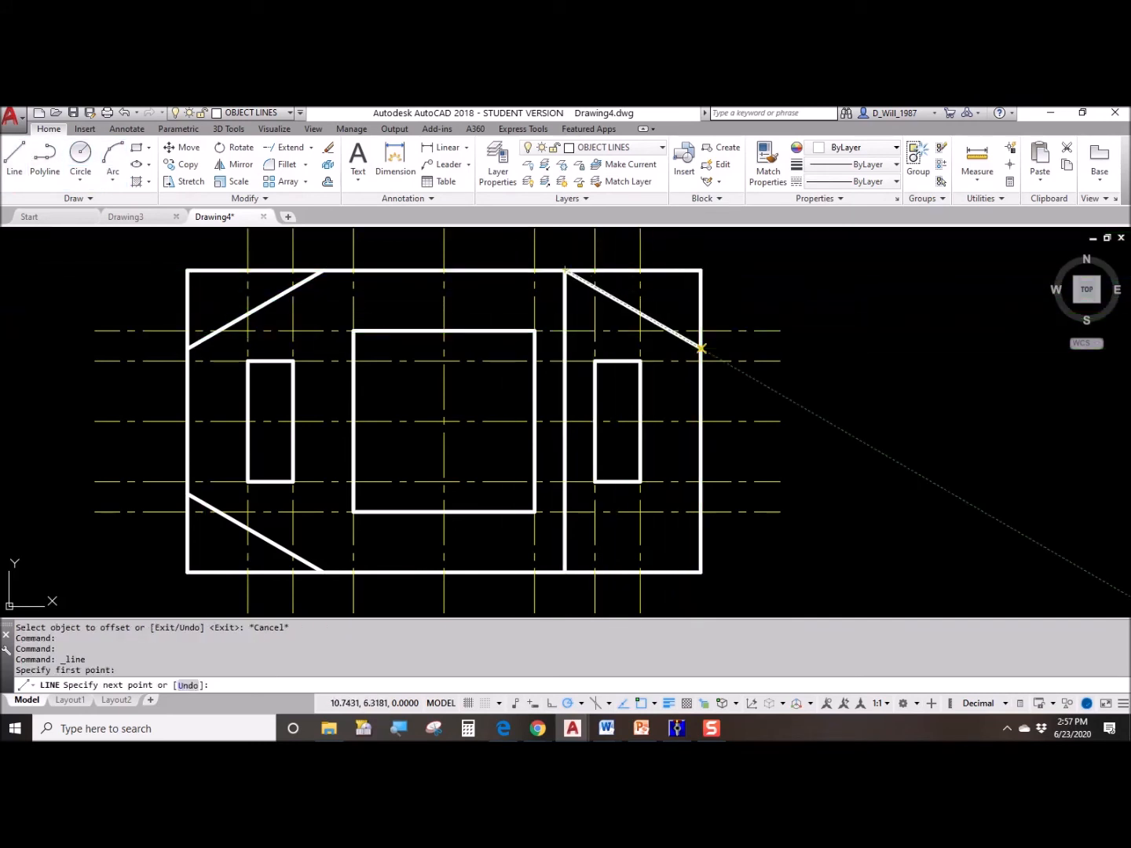
pyautogui.click(700, 347)
pyautogui.press('Return')
pyautogui.press('Return')
pyautogui.click(565, 572)
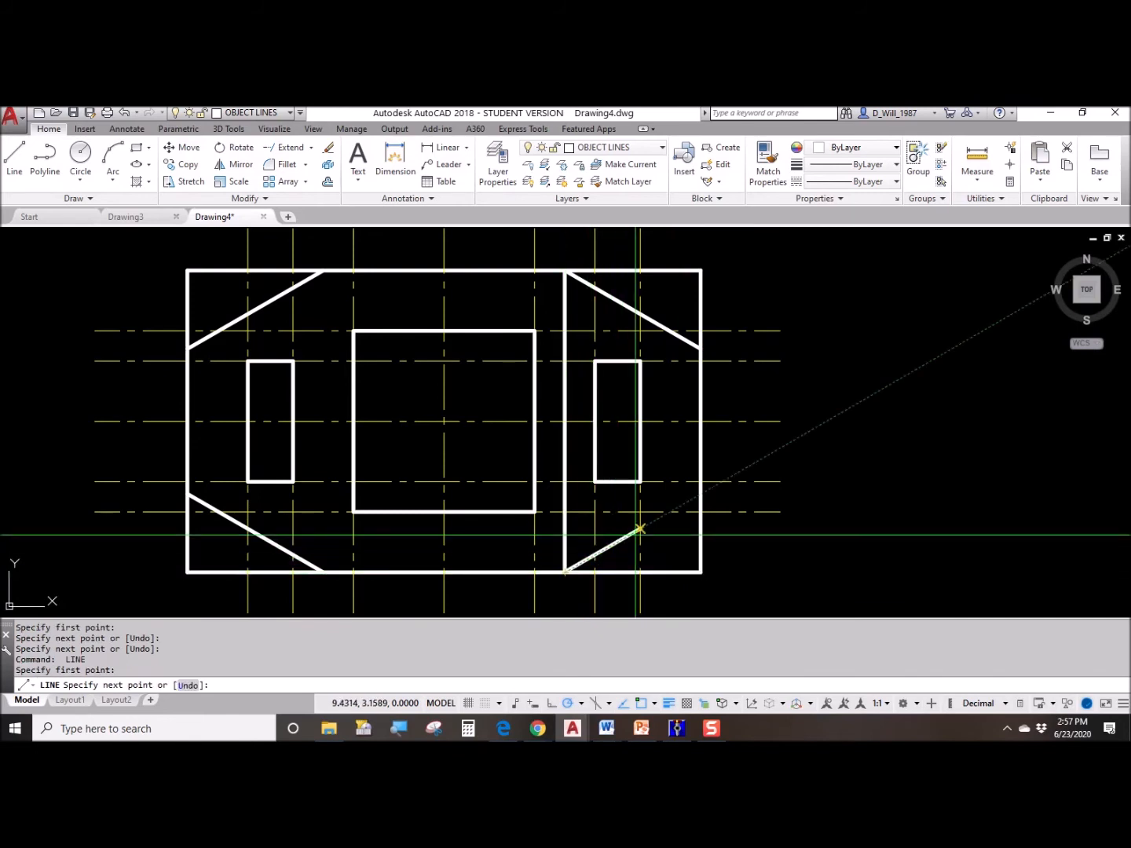
pyautogui.click(700, 495)
pyautogui.press('Escape')
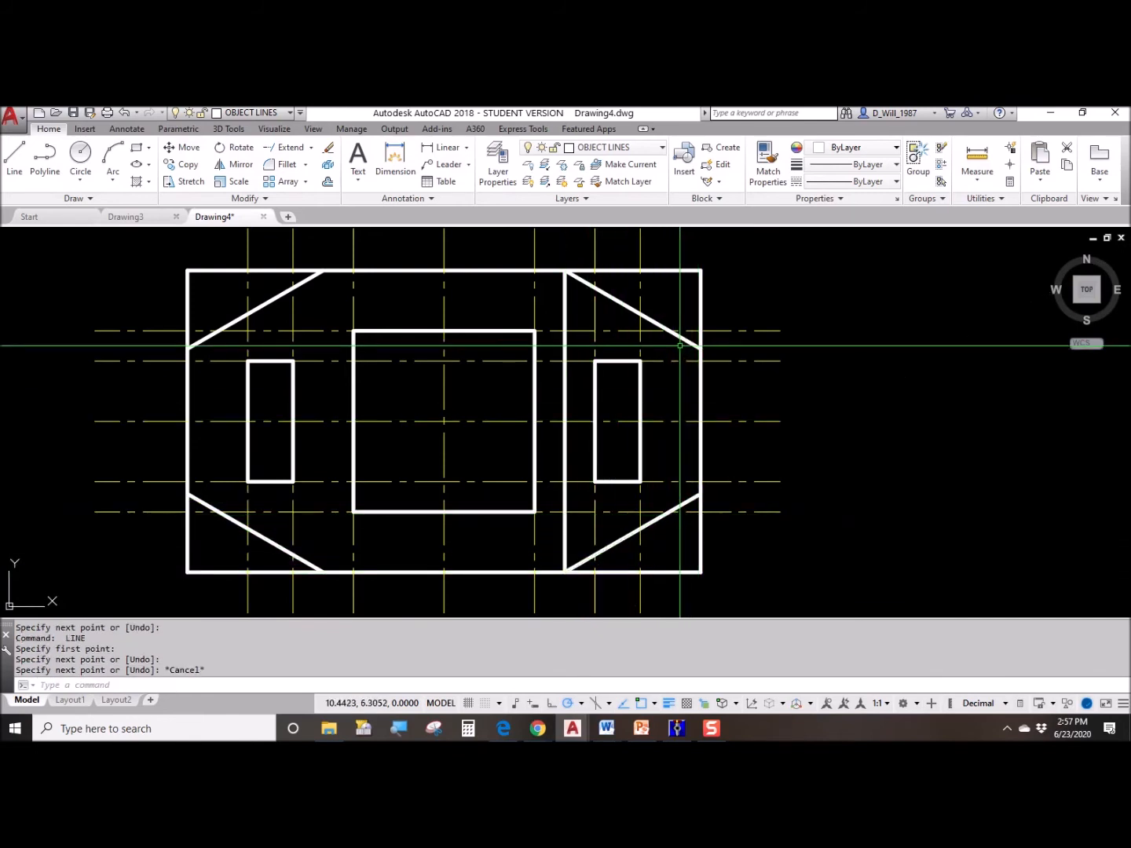
# - Erase the two right corner diagonals and the vertical line offset from the right edge
pyautogui.click(675, 335)
pyautogui.click(679, 502)
pyautogui.click(681, 505)
pyautogui.click(682, 505)
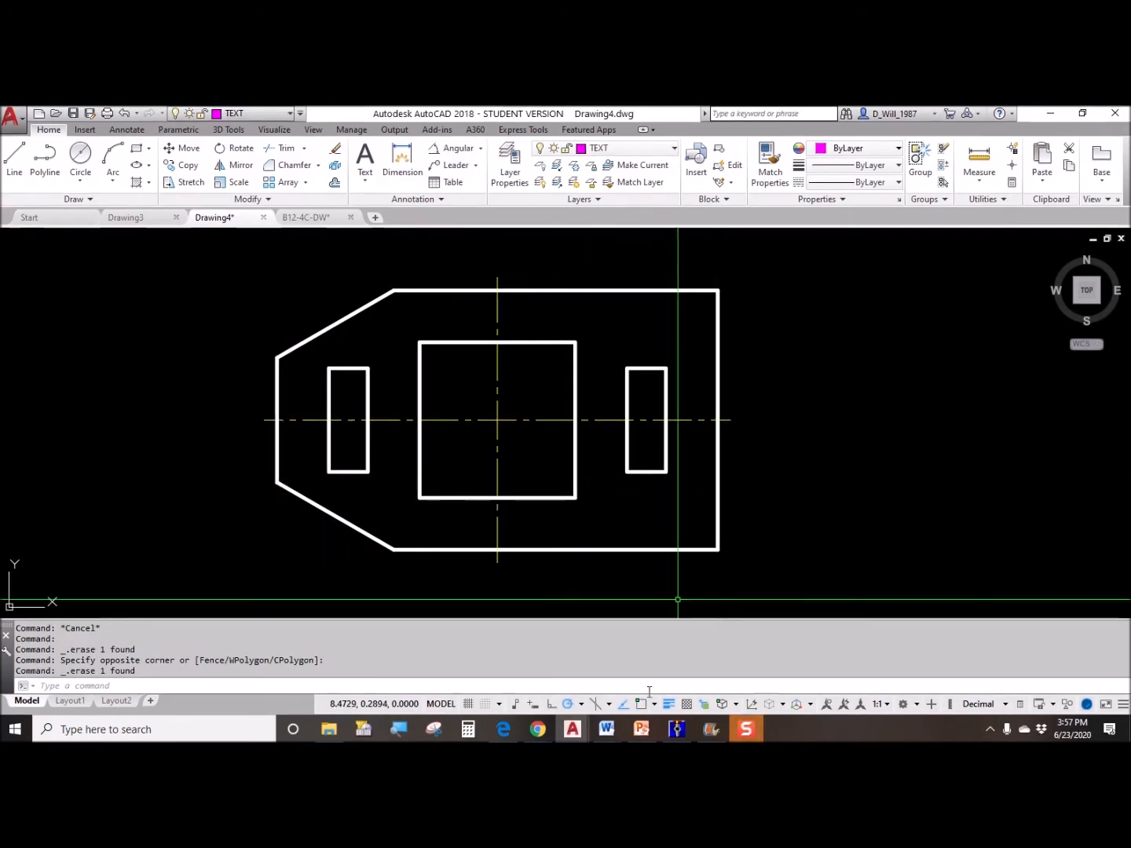
# - Switch to the B12-4A assignment page in the browser to check the corner cut's length and angle, and return to the drawing
pyautogui.hotkey('alt', 'Tab')
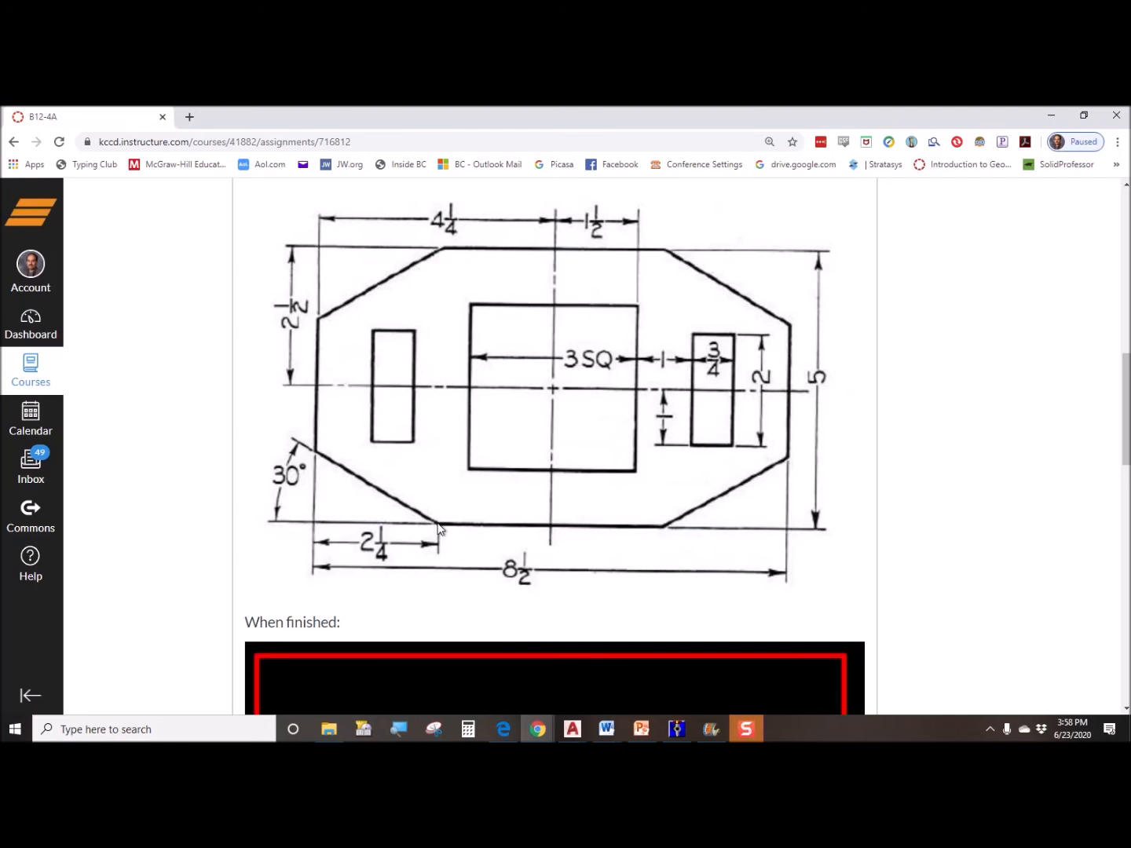
pyautogui.click(315, 525)
pyautogui.click(1053, 116)
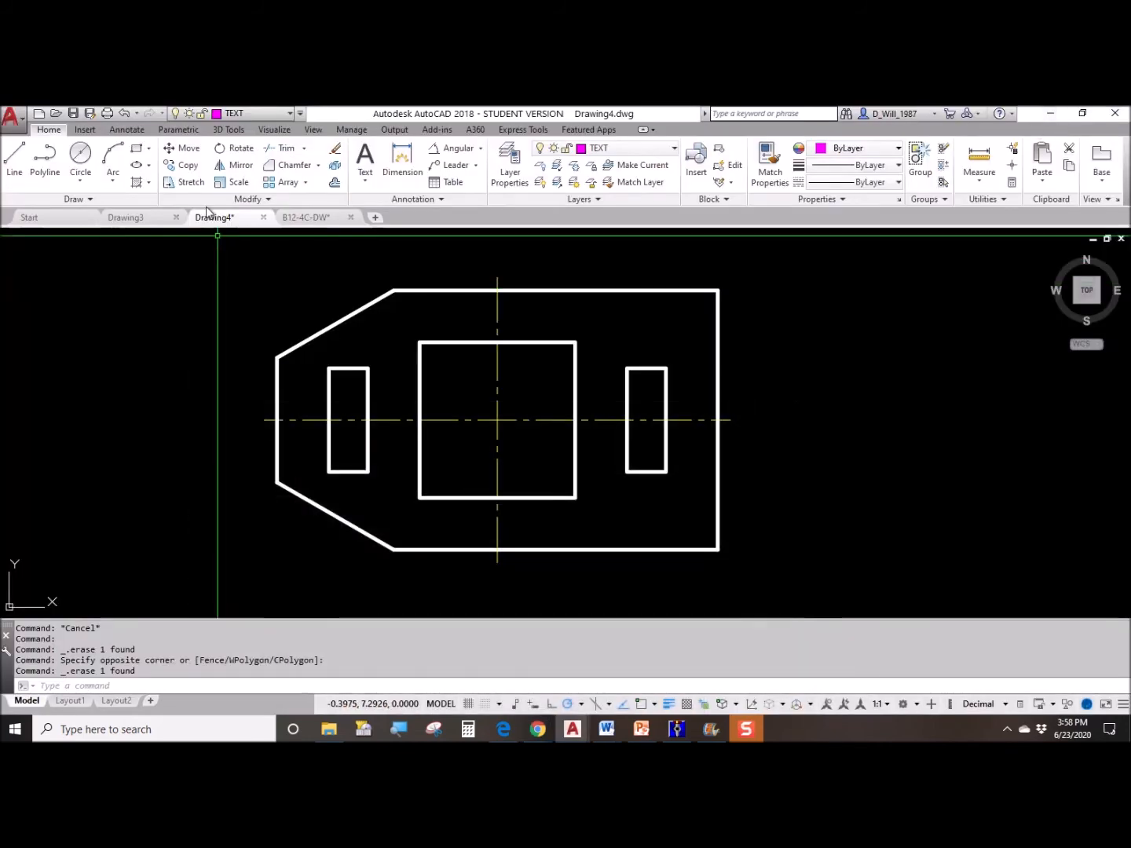
# - Chamfer the outline's upper-right corner with length 2.25 along the upper edge and an angle of 30°
pyautogui.click(287, 166)
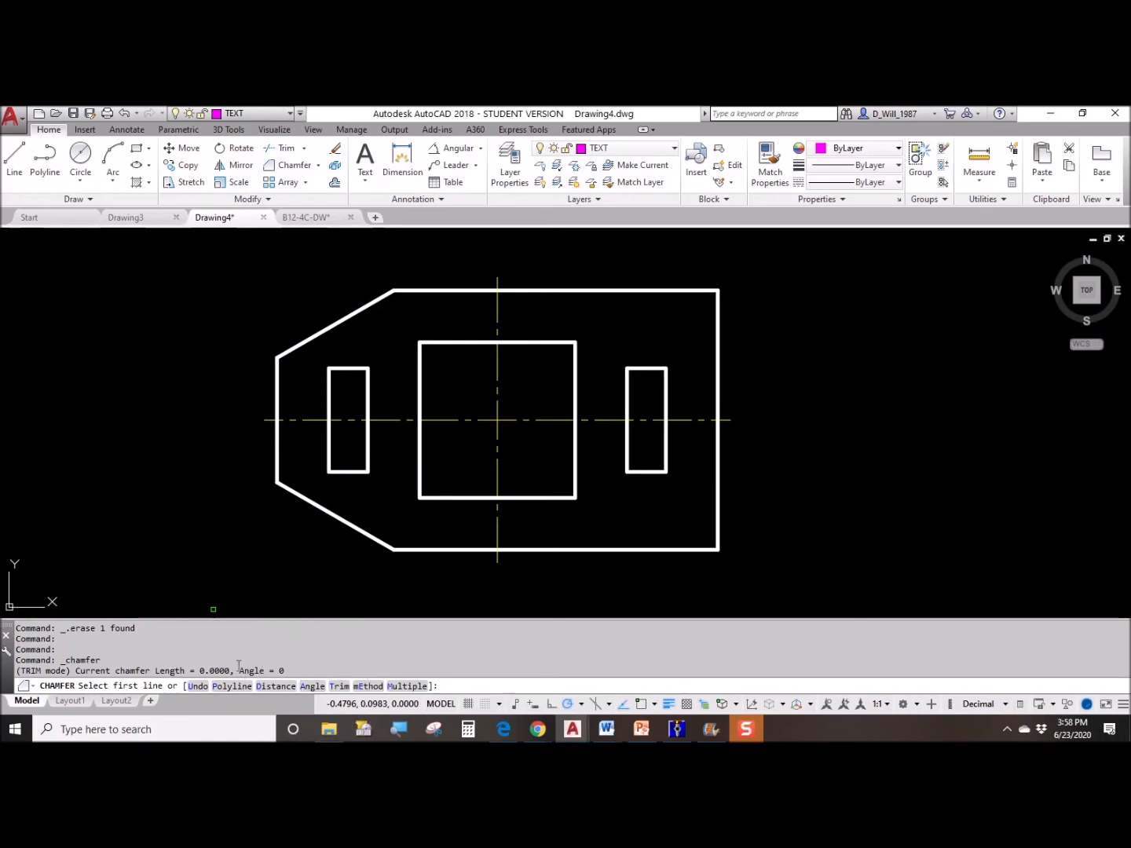
pyautogui.click(312, 687)
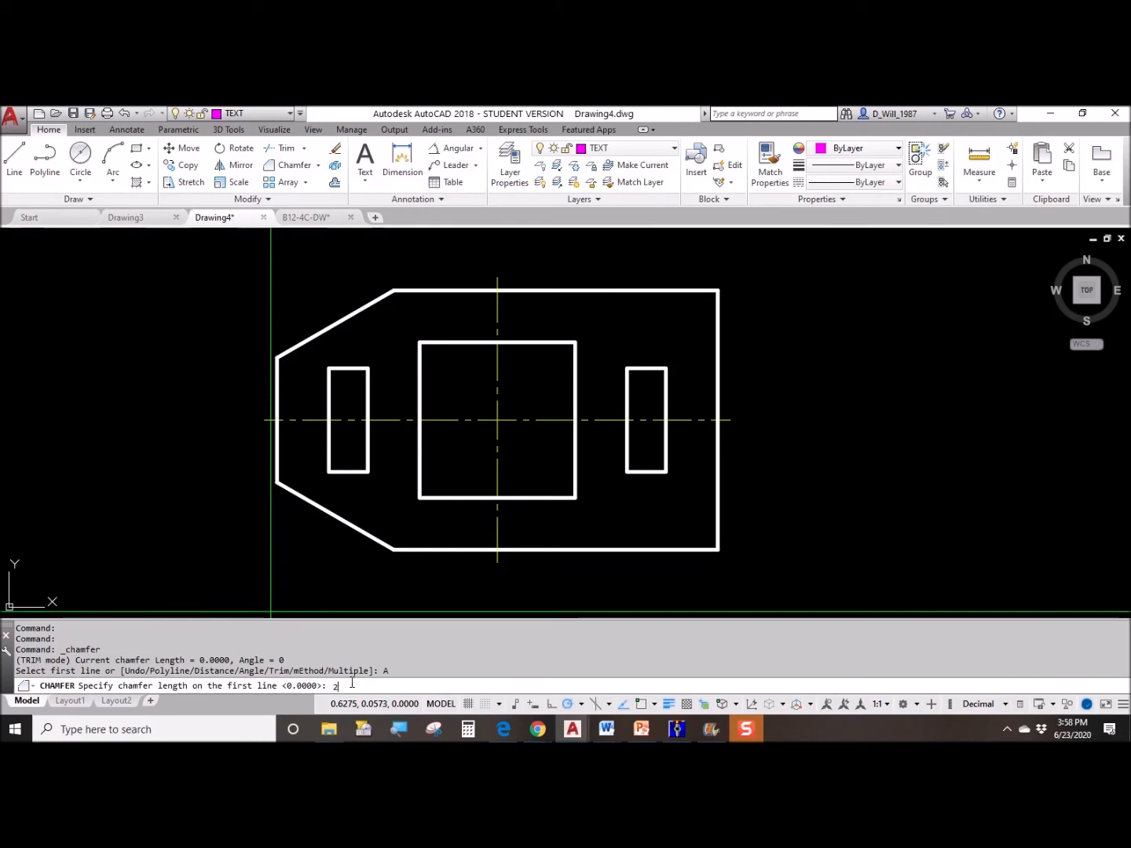
pyautogui.write('2.25')
pyautogui.press('Return')
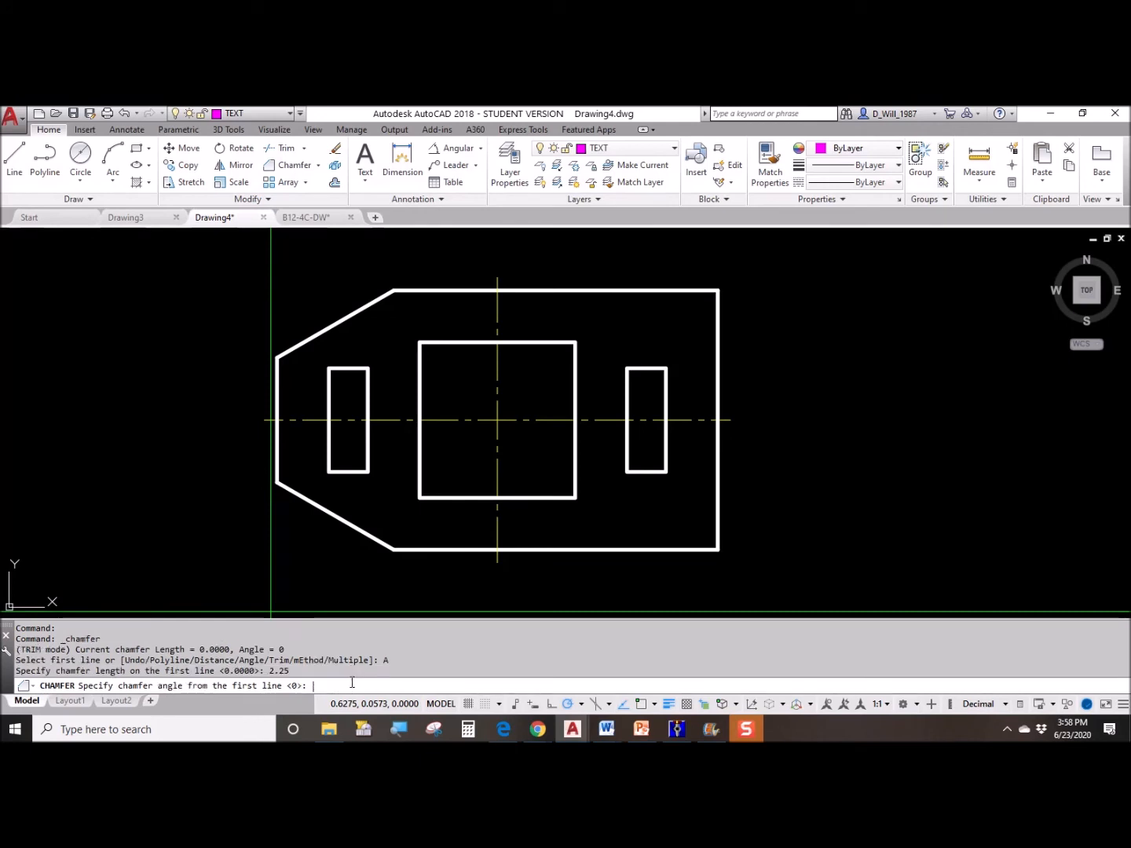
pyautogui.write('30')
pyautogui.press('Return')
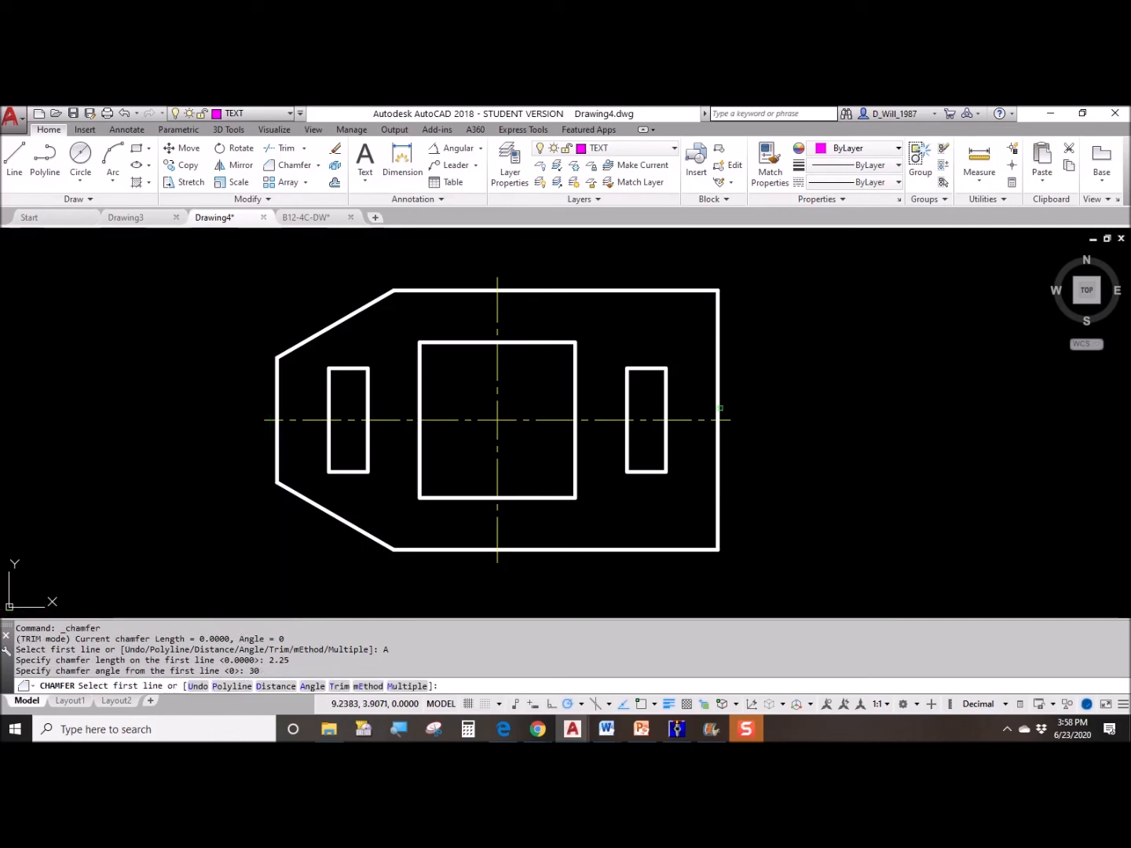
pyautogui.click(625, 291)
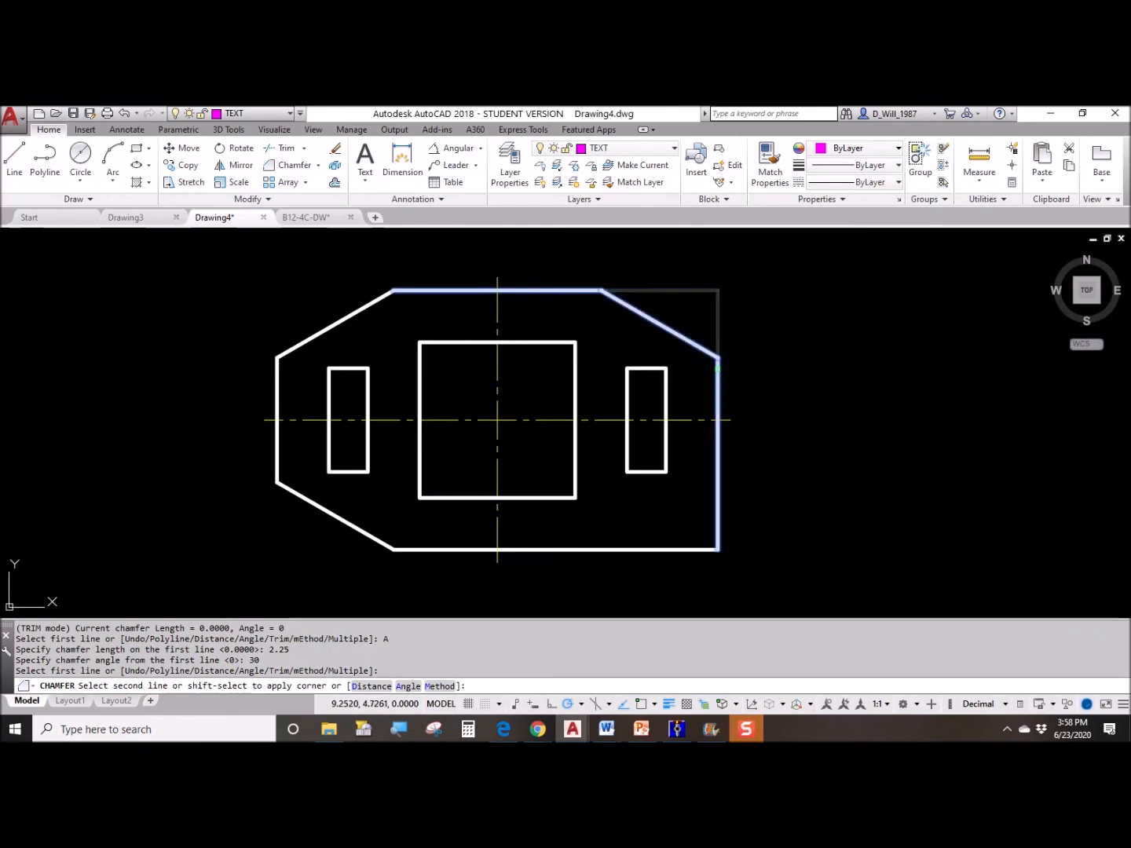
pyautogui.click(717, 370)
# - Chamfer the outline's lower-right corner with the same settings, measuring the length along the lower edge
pyautogui.press('Return')
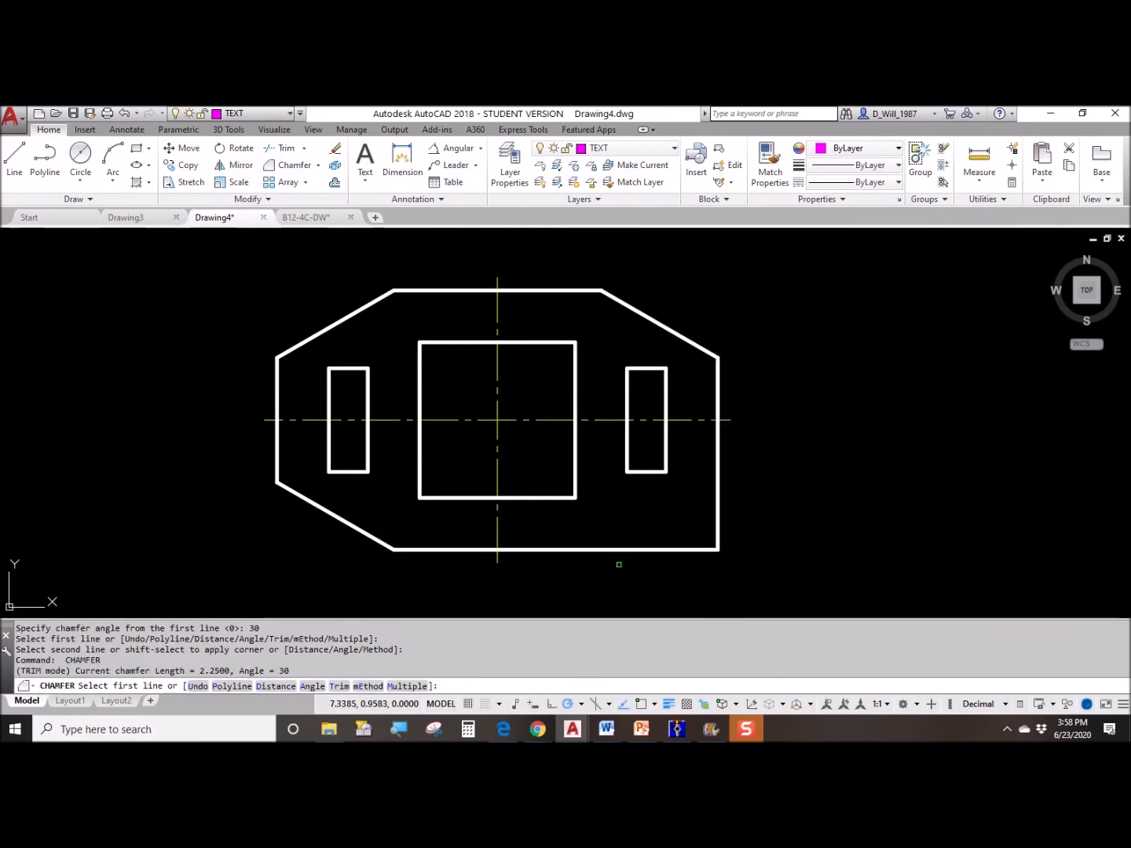
pyautogui.click(617, 549)
pyautogui.click(710, 505)
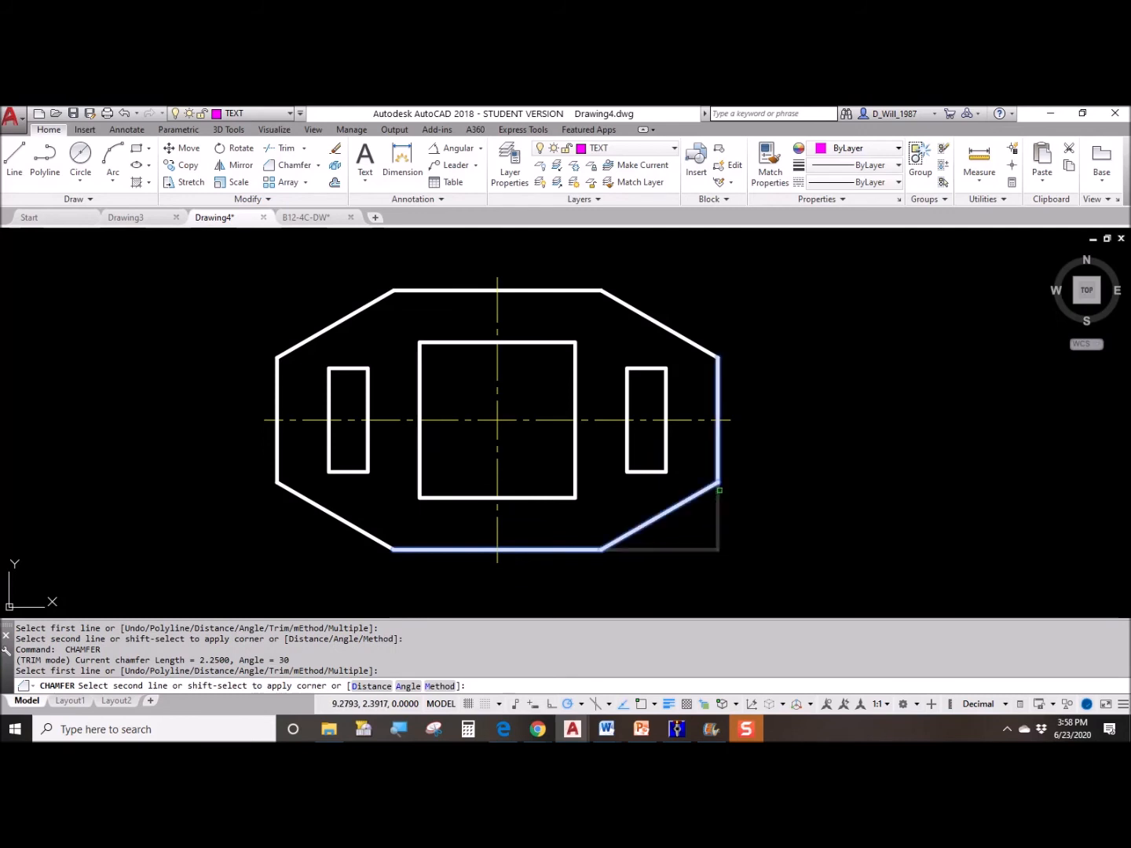
pyautogui.press('Escape')
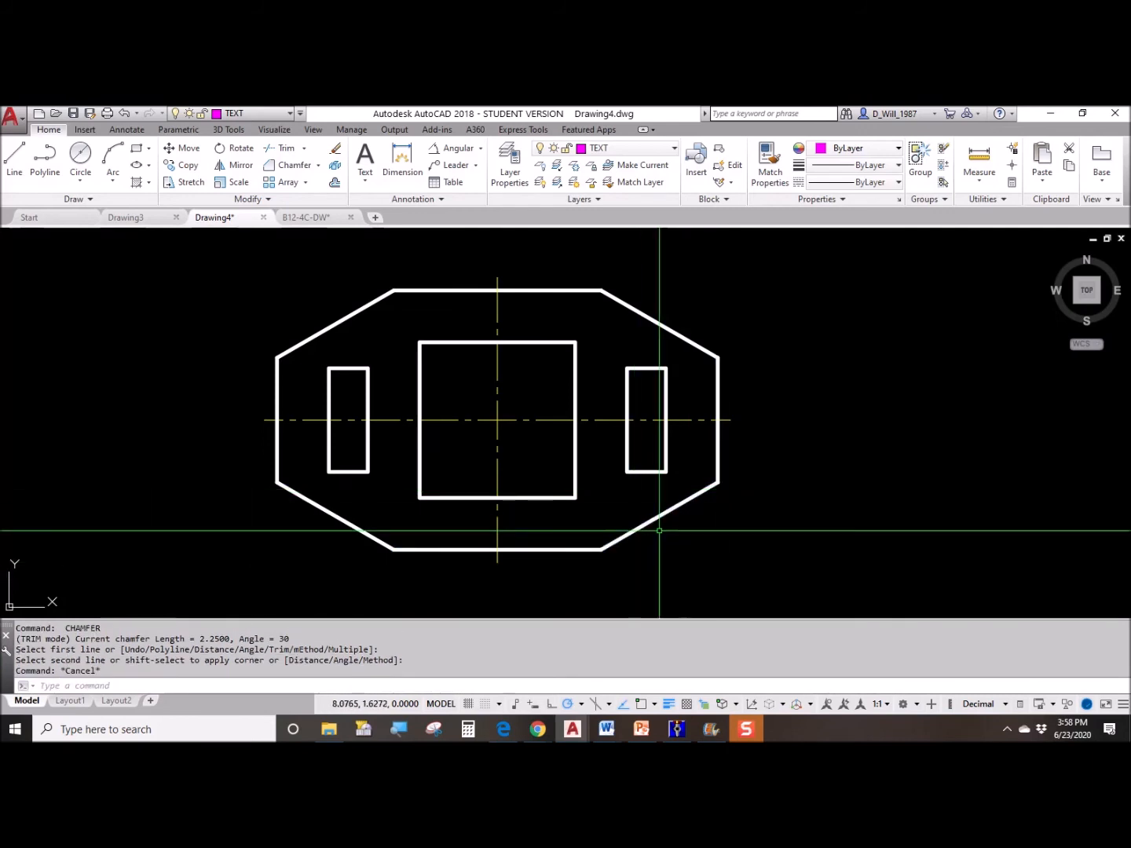
pyautogui.scroll(2, 672, 526)
pyautogui.scroll(-2, 672, 526)
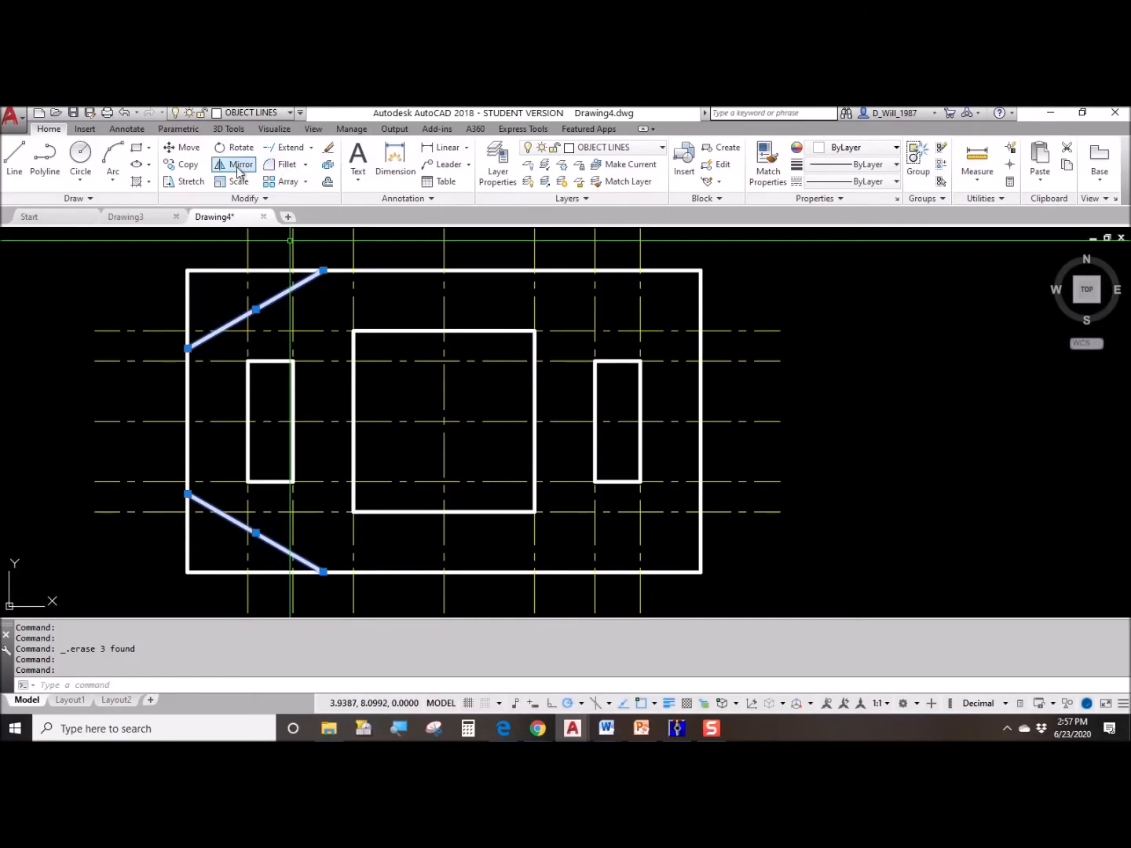
# - Mirror the two left corner diagonals about the vertical centerline through the inner square, keeping the originals
pyautogui.click(238, 166)
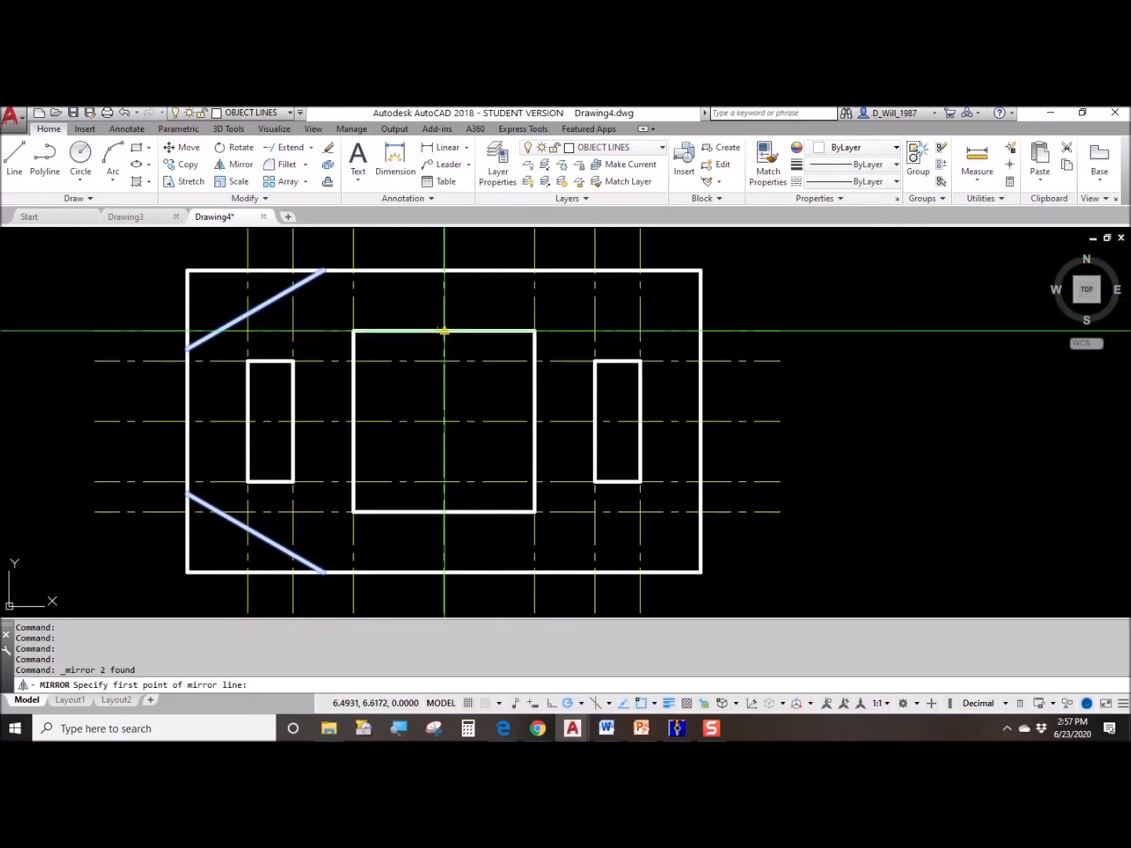
pyautogui.click(444, 330)
pyautogui.click(444, 511)
pyautogui.press('Return')
# - Erase the six offset vertical centerlines, keeping only the one through the middle of the inner square
pyautogui.moveTo(322, 481)
pyautogui.mouseDown(button='middle')
pyautogui.moveTo(363, 479)
pyautogui.moveTo(398, 453)
pyautogui.mouseUp(button='middle')
pyautogui.scroll(-2, 345, 498)
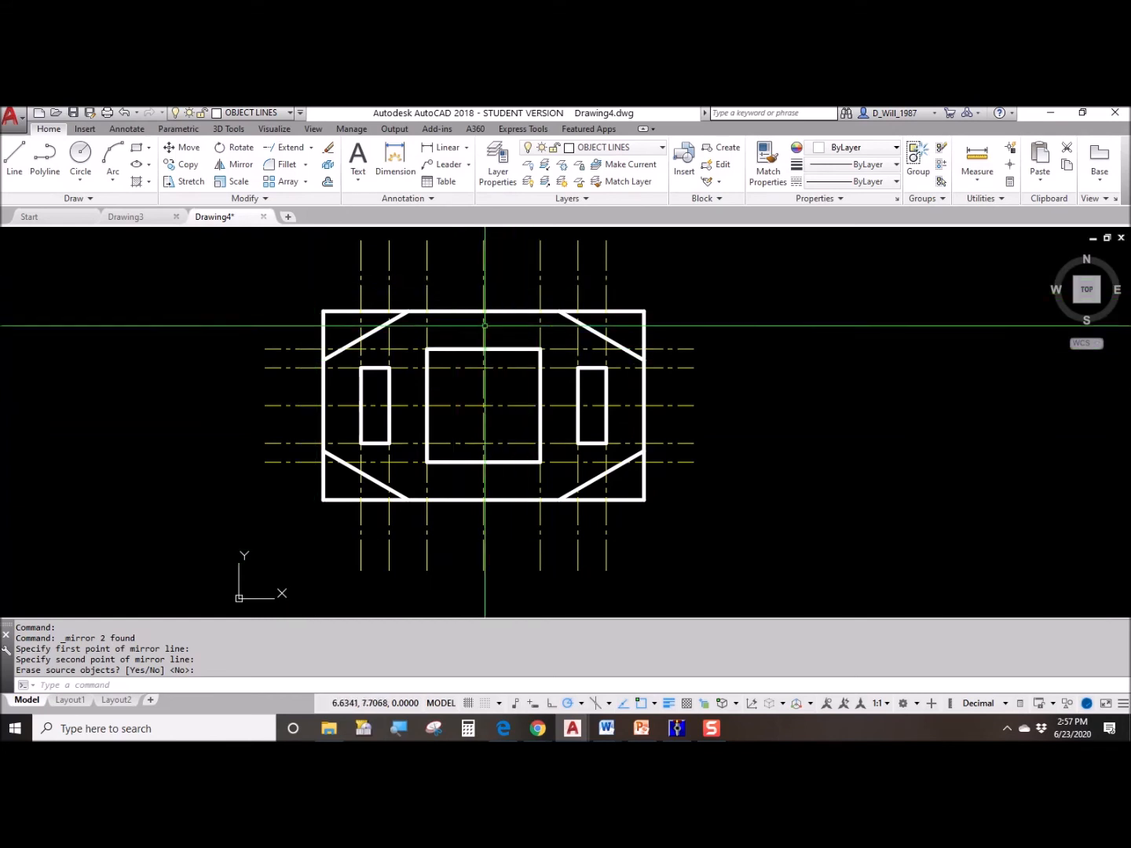
pyautogui.scroll(2, 406, 370)
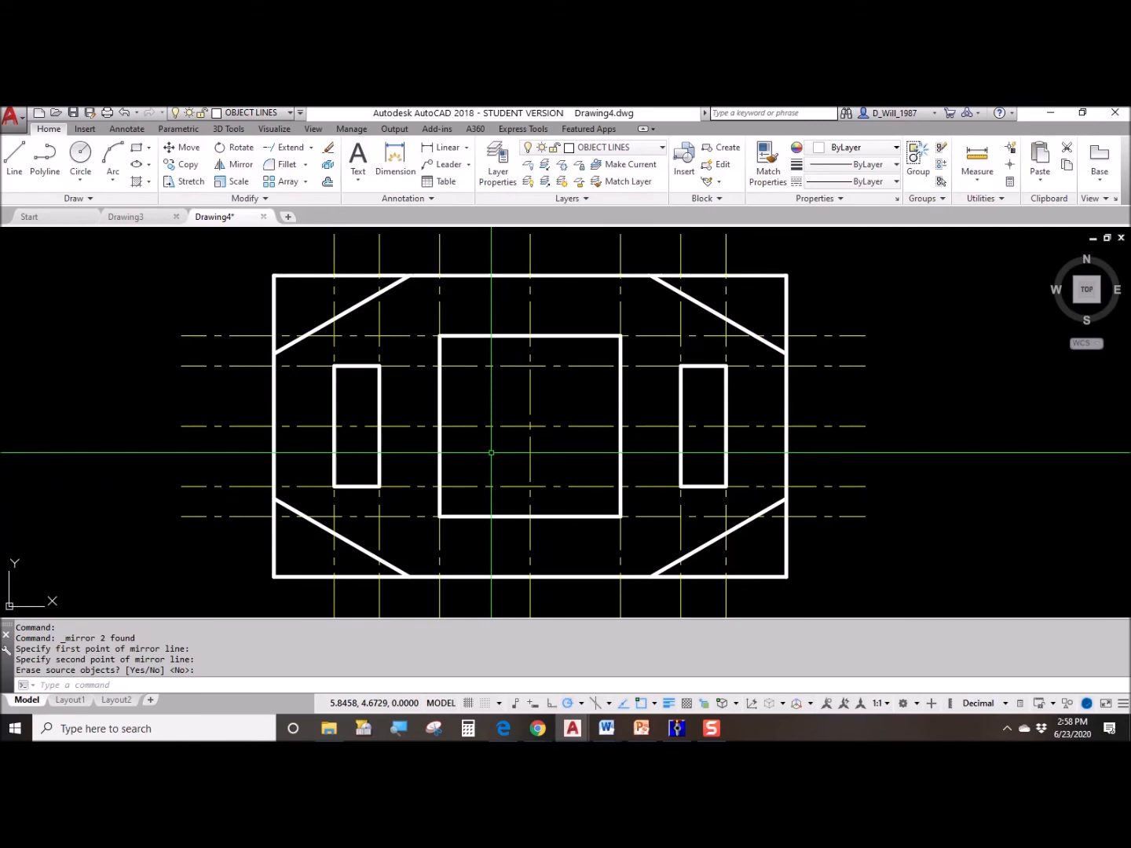
pyautogui.moveTo(490, 452)
pyautogui.mouseDown(button='middle')
pyautogui.moveTo(464, 470)
pyautogui.moveTo(404, 475)
pyautogui.moveTo(413, 467)
pyautogui.mouseUp(button='middle')
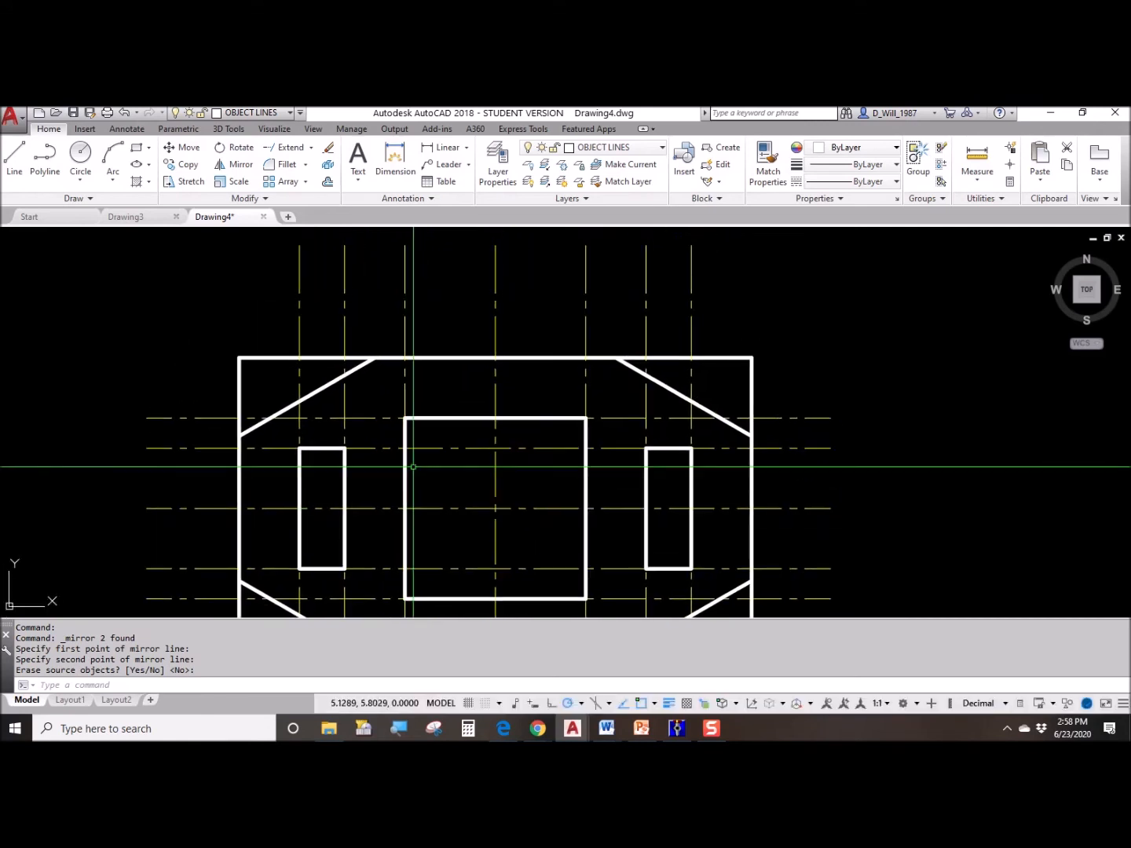
pyautogui.click(464, 315)
pyautogui.click(245, 258)
pyautogui.click(725, 303)
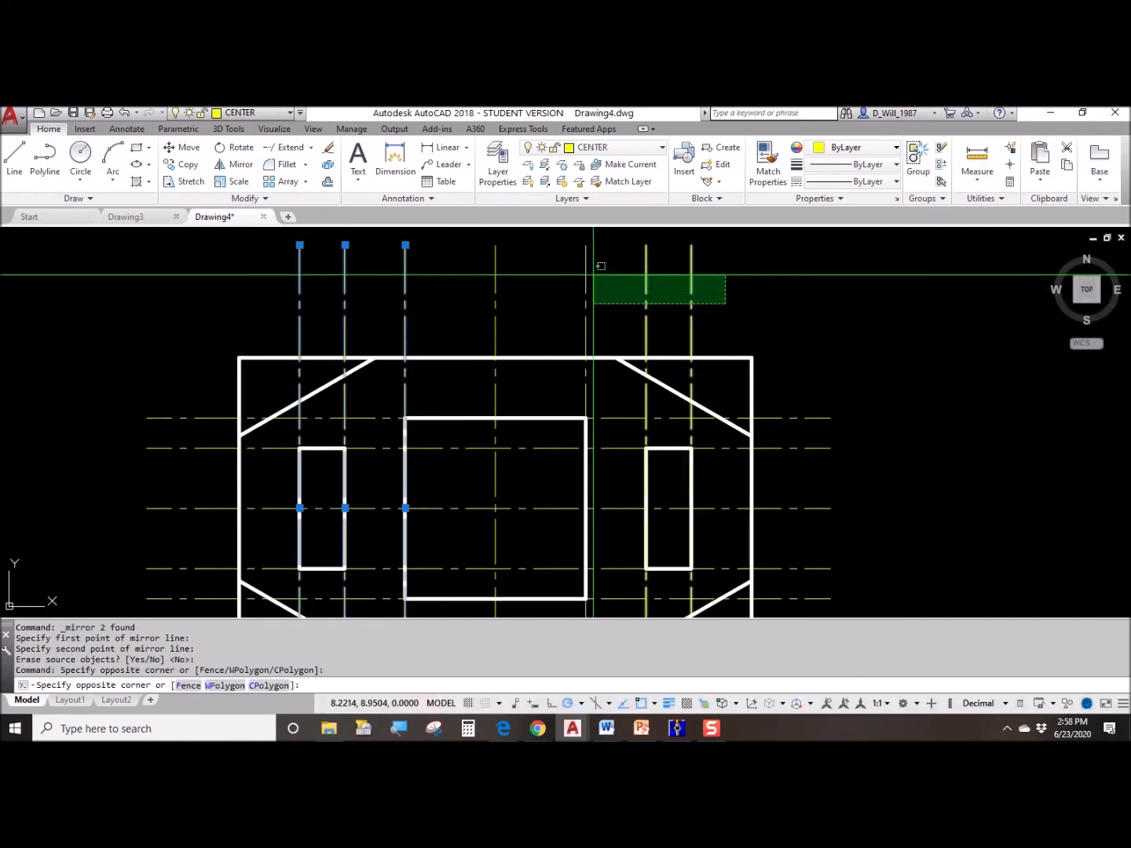
pyautogui.click(581, 271)
pyautogui.press('Delete')
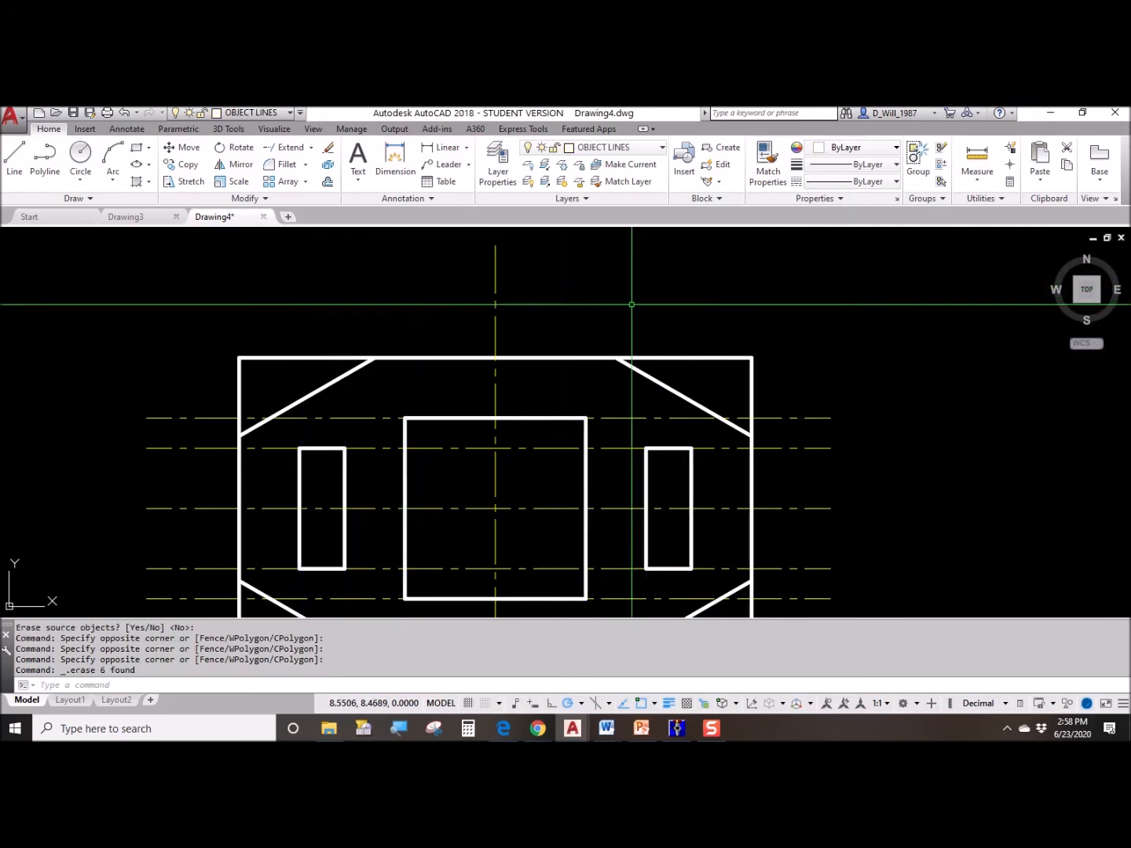
# - Erase the four offset horizontal centerlines above and below the main horizontal centerline
pyautogui.moveTo(631, 304); pyautogui.dragTo(638, 244, button='middle')
pyautogui.click(214, 384)
pyautogui.click(142, 279)
pyautogui.press('Delete')
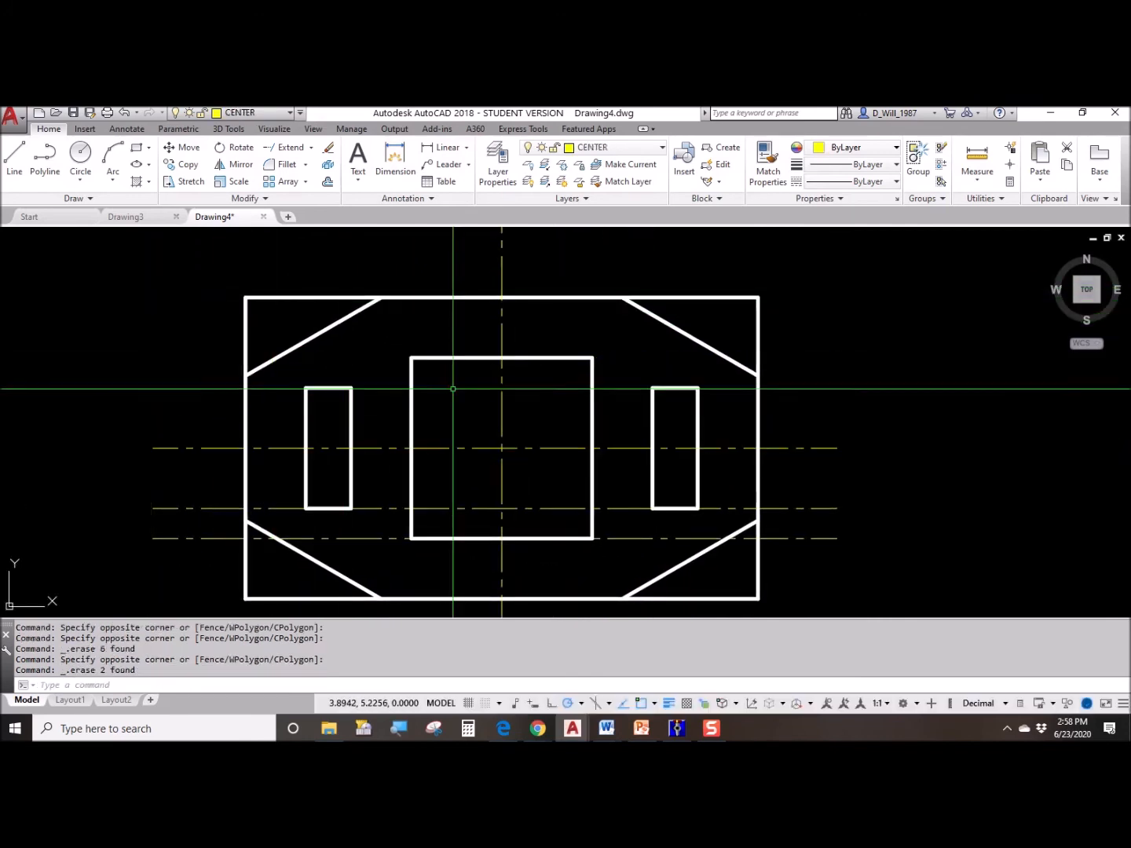
pyautogui.moveTo(397, 508); pyautogui.dragTo(403, 410, button='middle')
pyautogui.click(192, 399)
pyautogui.click(165, 492)
pyautogui.press('Delete')
# - Trim away the outer rectangle's four corners outside the diagonals
pyautogui.moveTo(381, 467); pyautogui.dragTo(345, 522, button='middle')
pyautogui.scroll(-2, 410, 526)
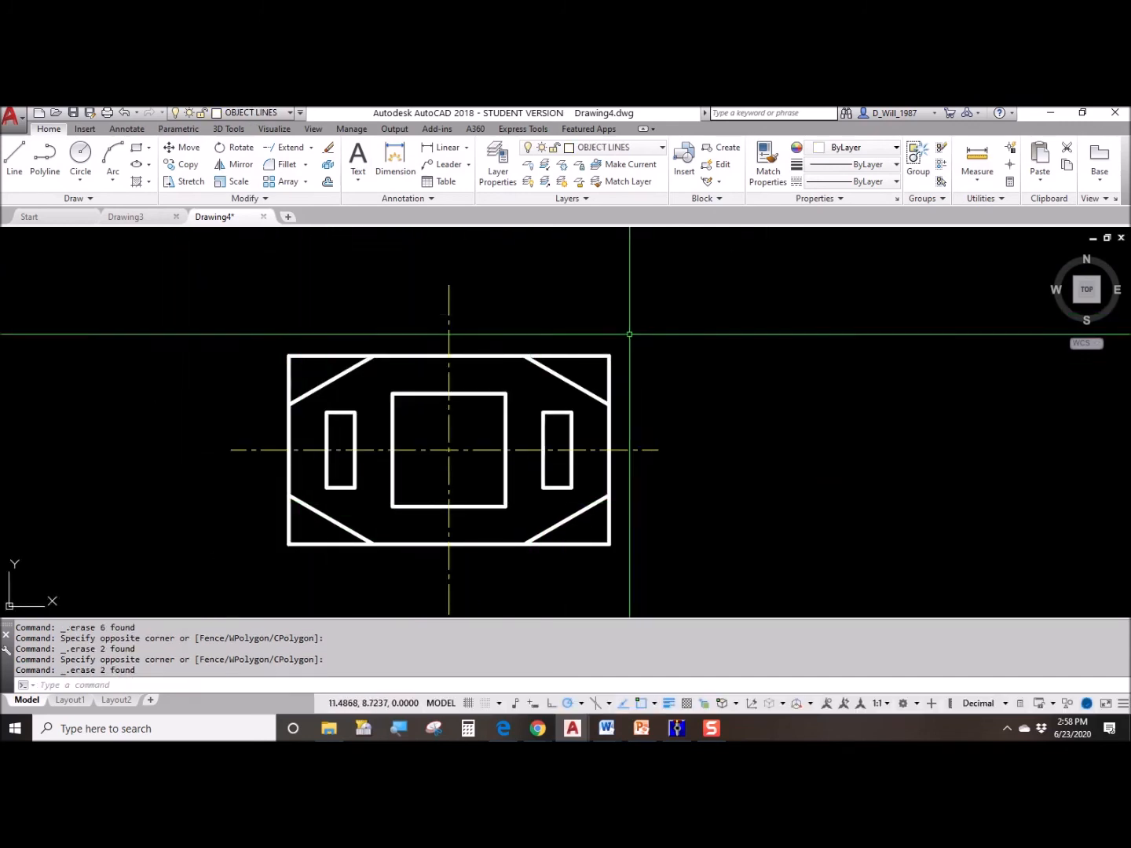
pyautogui.moveTo(346, 497); pyautogui.dragTo(355, 475, button='middle')
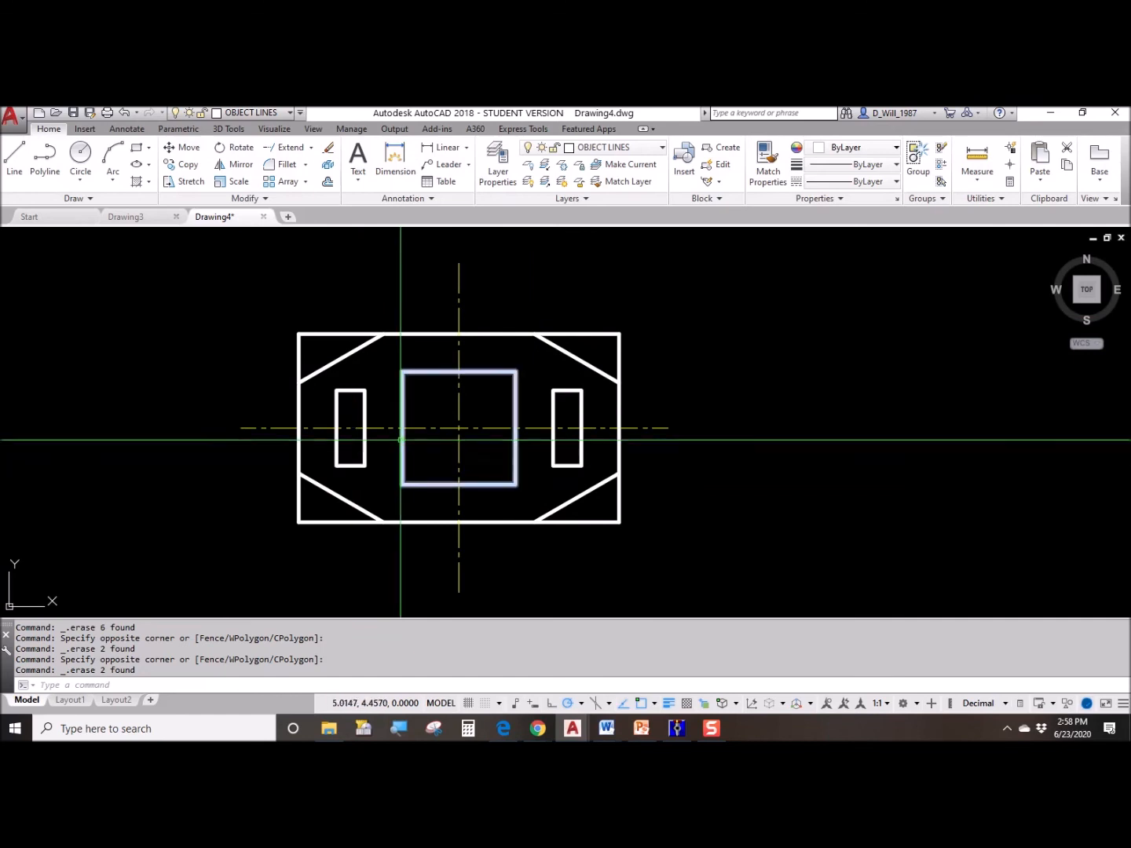
pyautogui.write('tr')
pyautogui.press('Return')
pyautogui.press('Return')
pyautogui.click(316, 299)
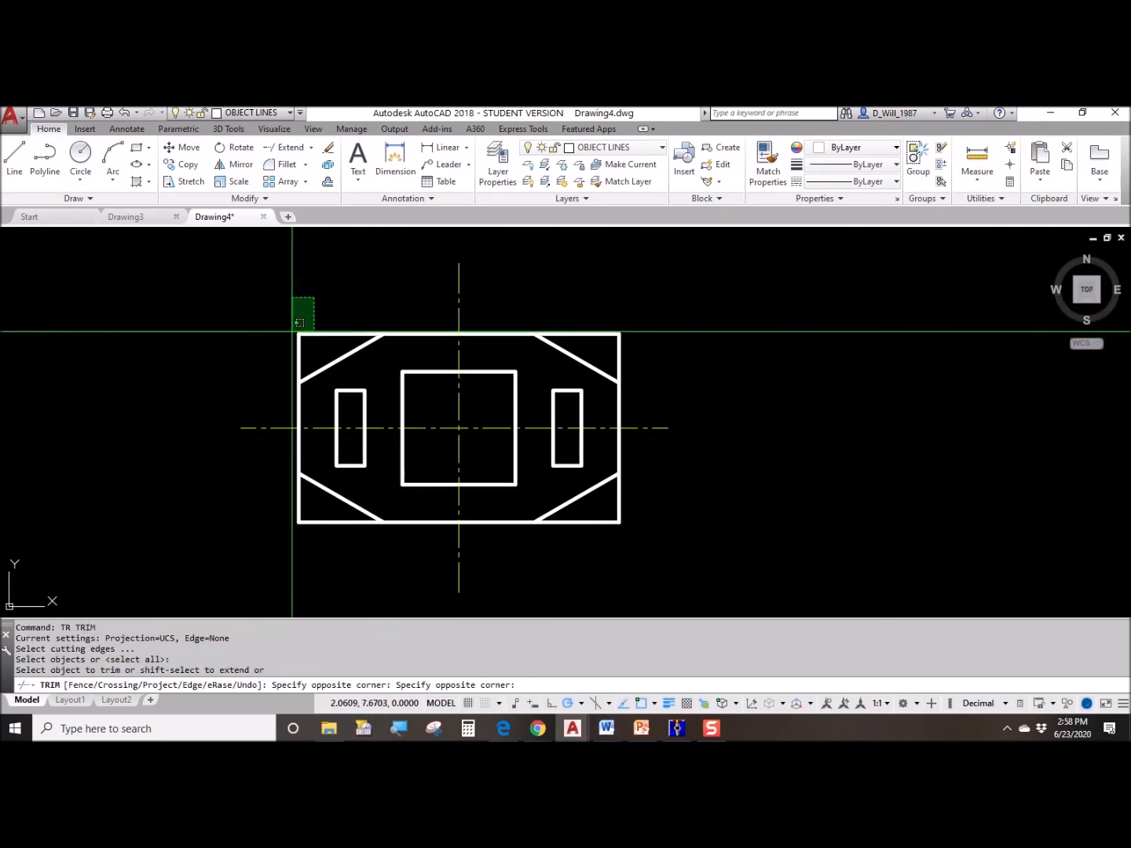
pyautogui.click(278, 348)
pyautogui.click(322, 541)
pyautogui.click(272, 503)
pyautogui.click(661, 551)
pyautogui.click(607, 516)
pyautogui.click(620, 354)
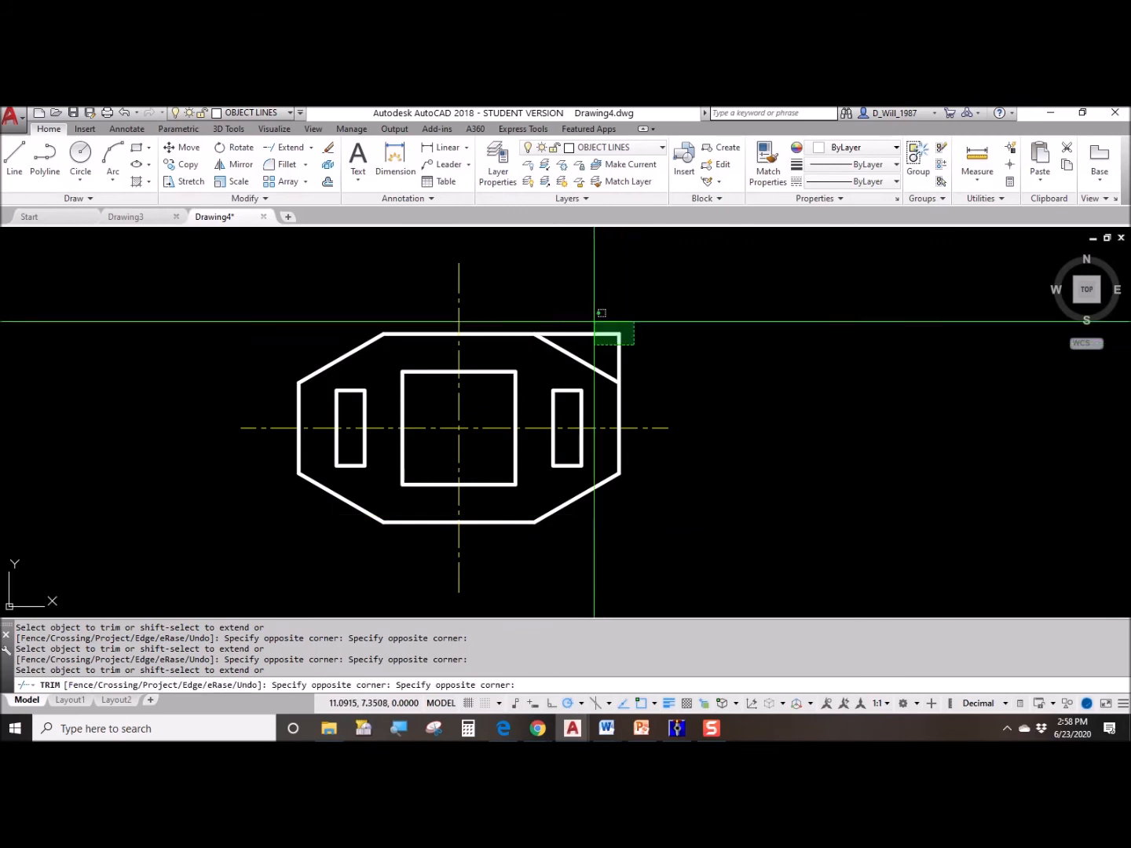
pyautogui.click(599, 313)
pyautogui.press('Escape')
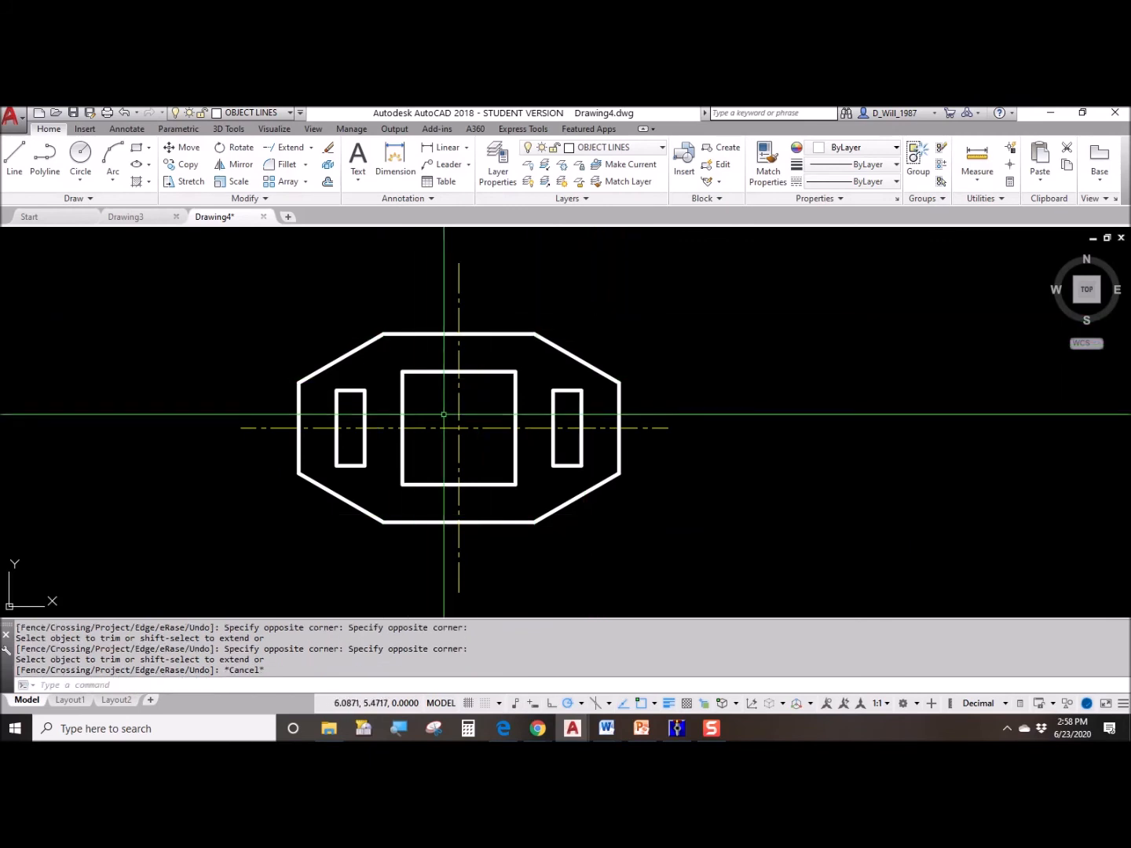
# - Offset the outline's upper, right, lower and left edges outward by .25
pyautogui.click(328, 183)
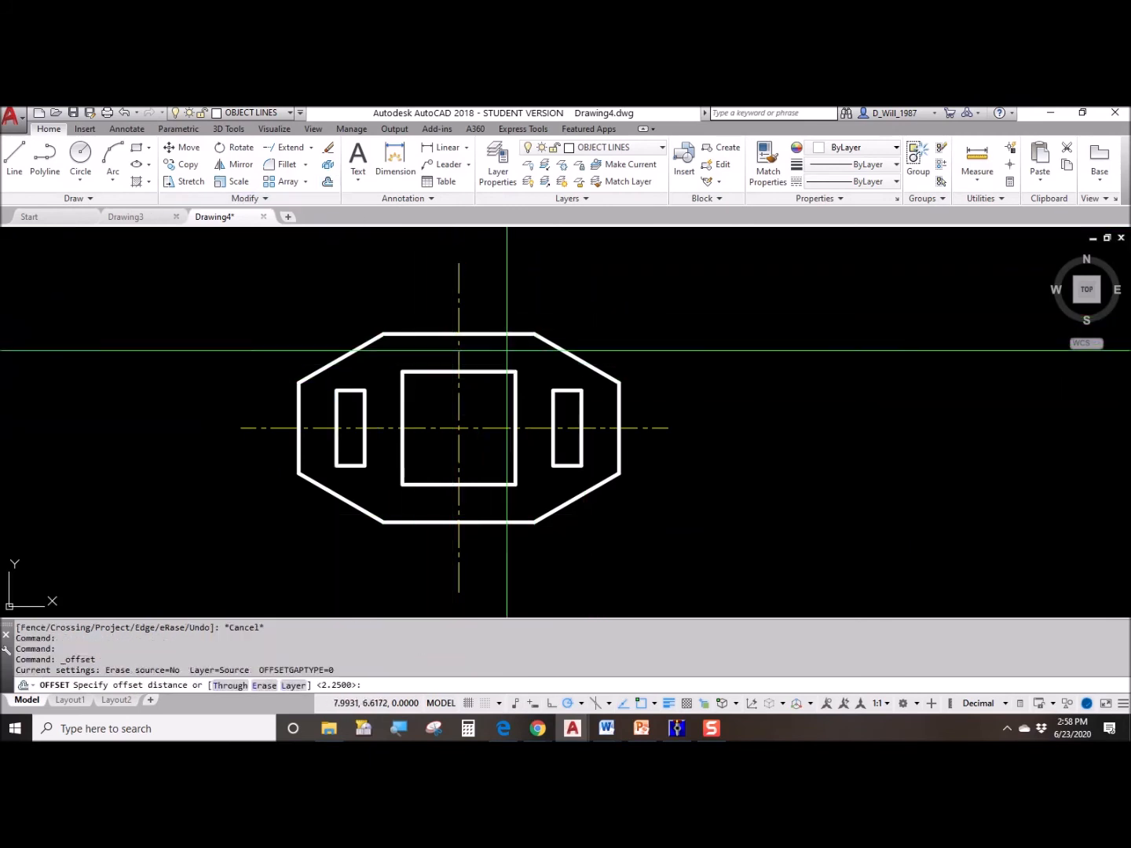
pyautogui.write('.')
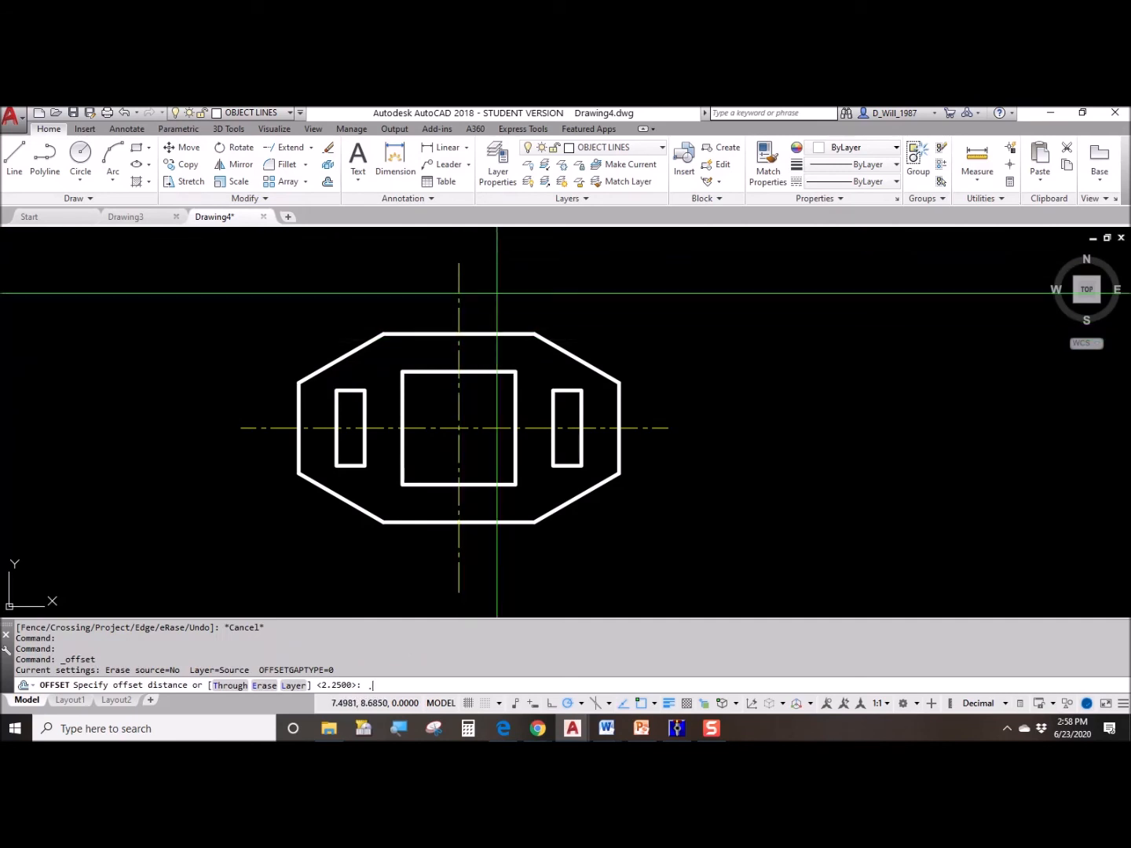
pyautogui.write('25')
pyautogui.press('Return')
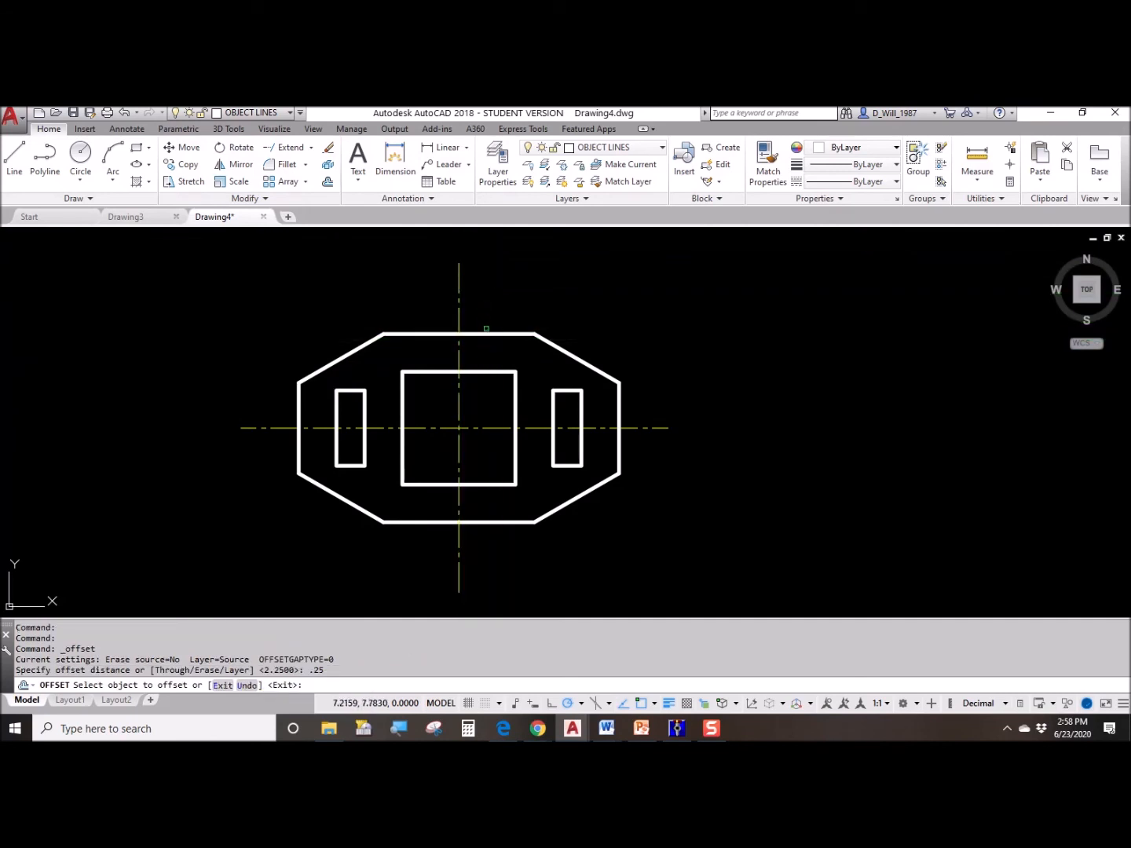
pyautogui.click(487, 333)
pyautogui.click(463, 239)
pyautogui.click(611, 412)
pyautogui.click(632, 389)
pyautogui.click(492, 521)
pyautogui.click(471, 542)
pyautogui.click(298, 439)
pyautogui.click(260, 429)
pyautogui.press('Escape')
# - Trim both centerlines' ends back to the four offset edge lines
pyautogui.write('TR')
pyautogui.press('Return')
pyautogui.press('Return')
pyautogui.click(512, 280)
pyautogui.click(385, 261)
pyautogui.click(273, 407)
pyautogui.click(230, 493)
pyautogui.click(458, 588)
pyautogui.click(512, 592)
pyautogui.click(435, 581)
pyautogui.click(683, 468)
pyautogui.click(654, 406)
pyautogui.press('Escape')
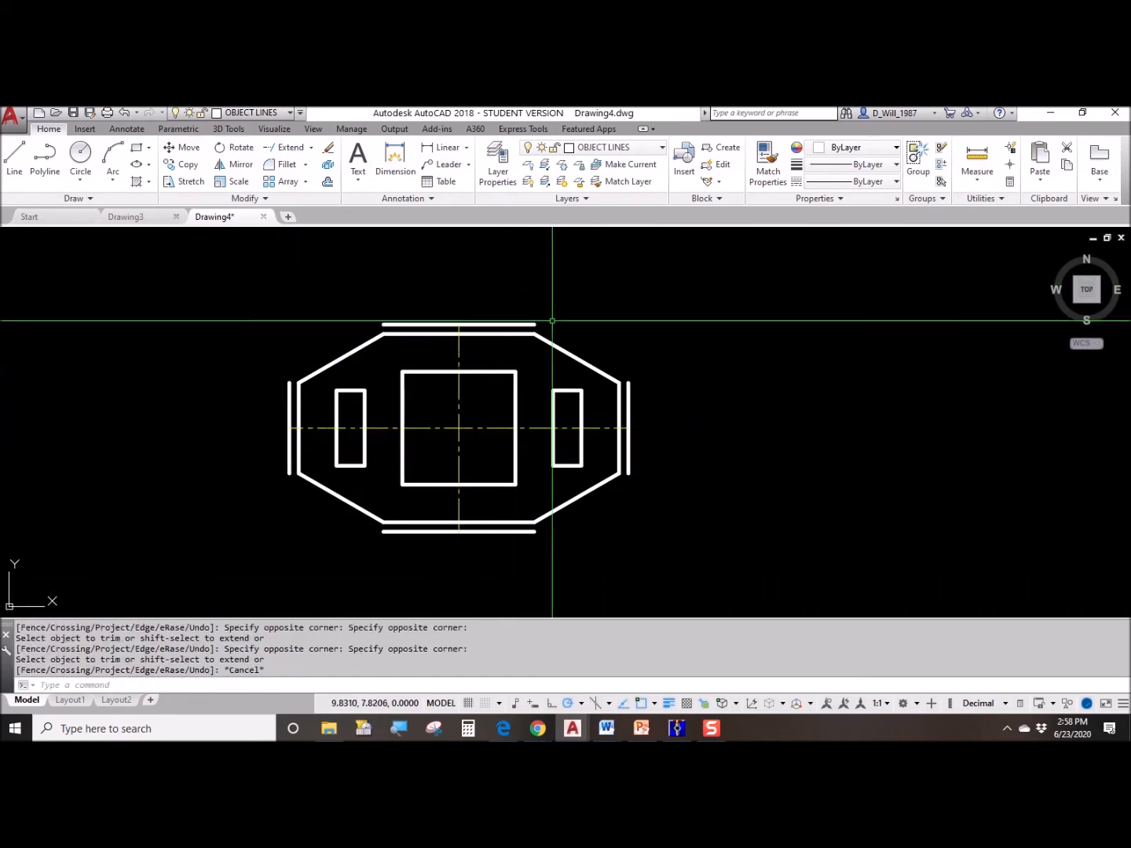
# - Erase the four offset lines outside the outline's edges
pyautogui.click(530, 323)
pyautogui.click(628, 388)
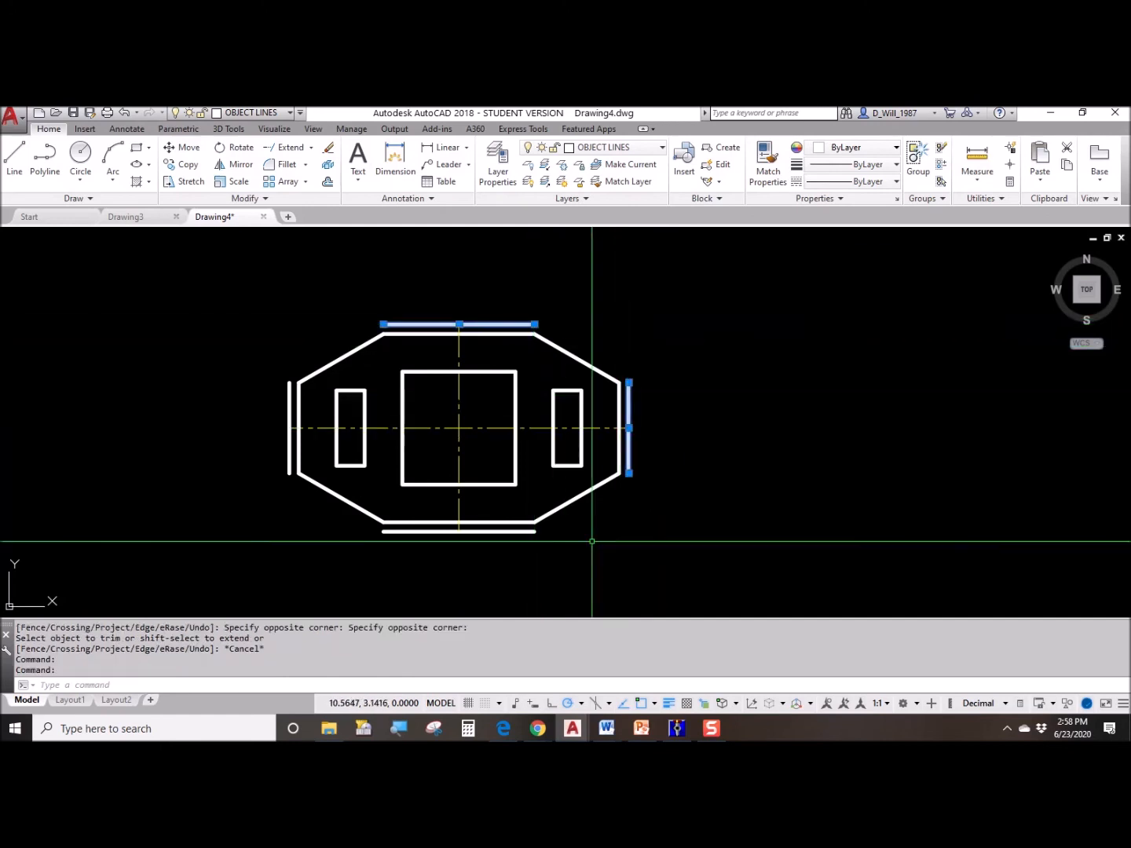
pyautogui.click(518, 533)
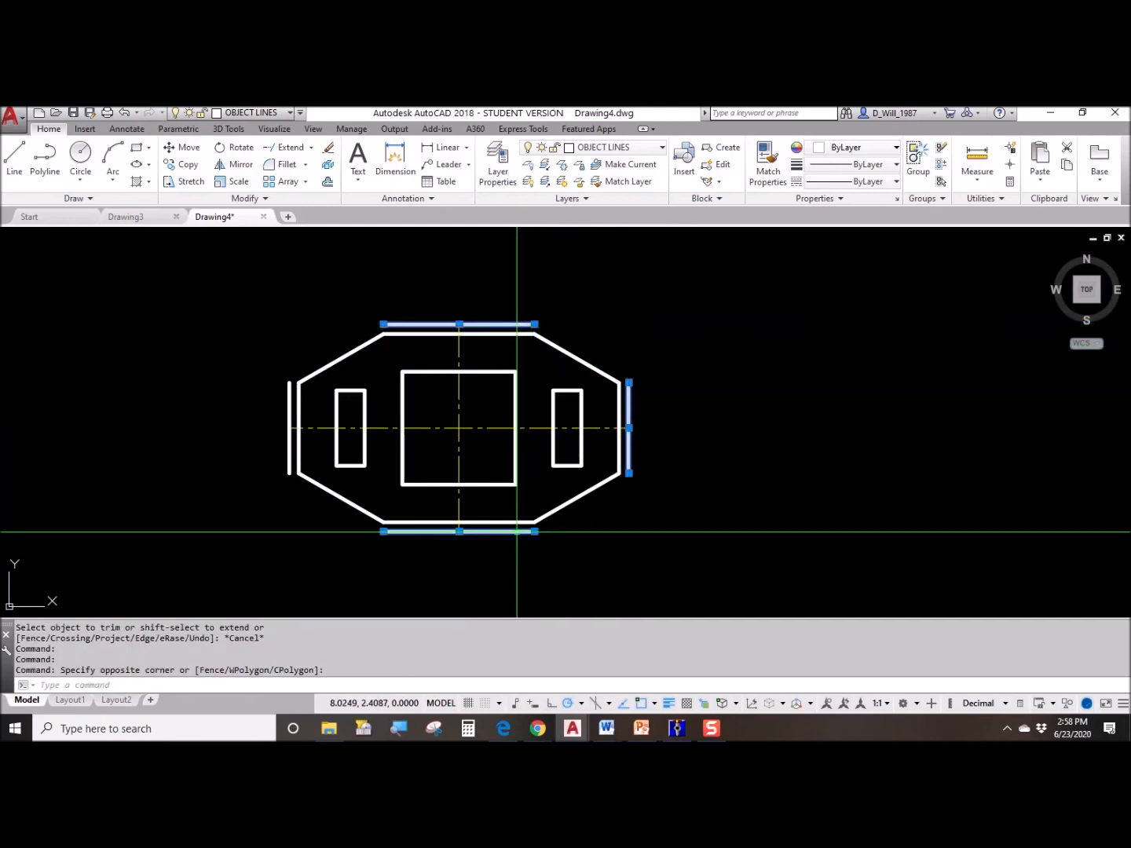
pyautogui.click(290, 407)
pyautogui.press('Delete')
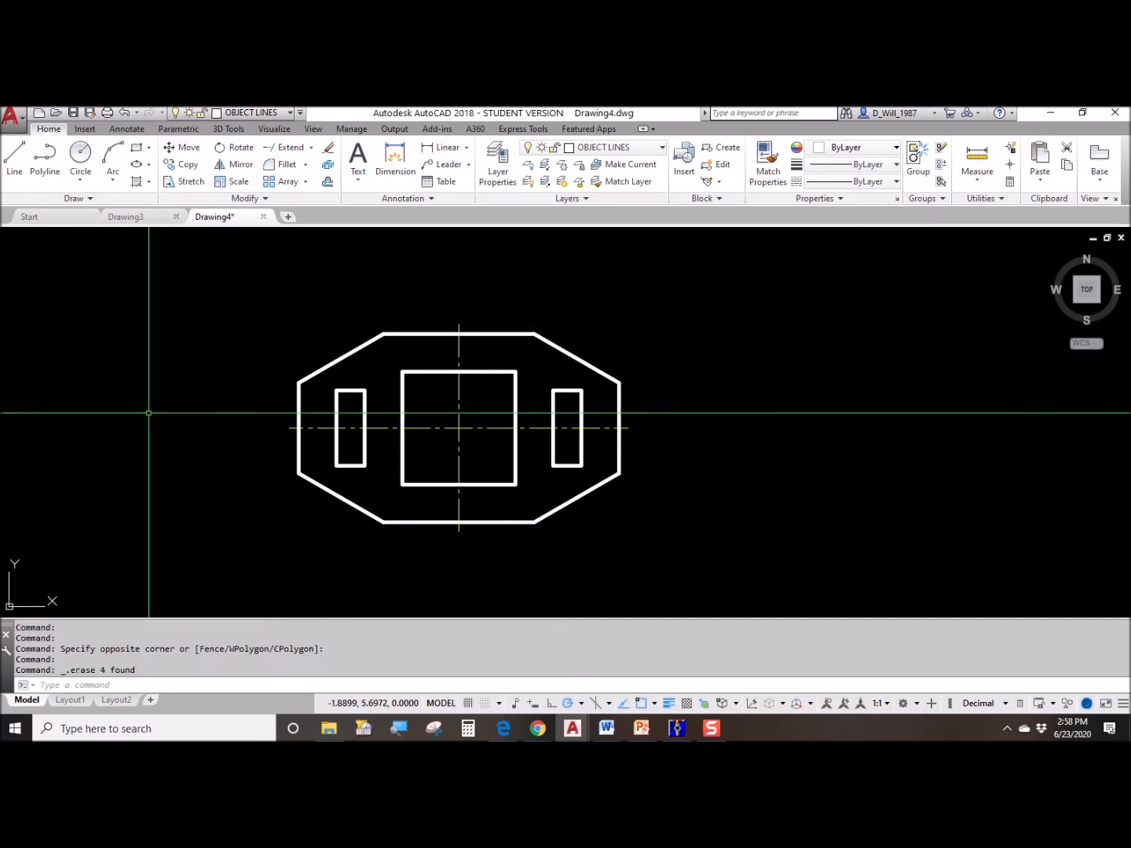
# - Make BORDER the current layer and draw the border rectangle from 0,0 to 10,7.5
pyautogui.scroll(2, 235, 424)
pyautogui.moveTo(356, 486); pyautogui.dragTo(199, 432, button='middle')
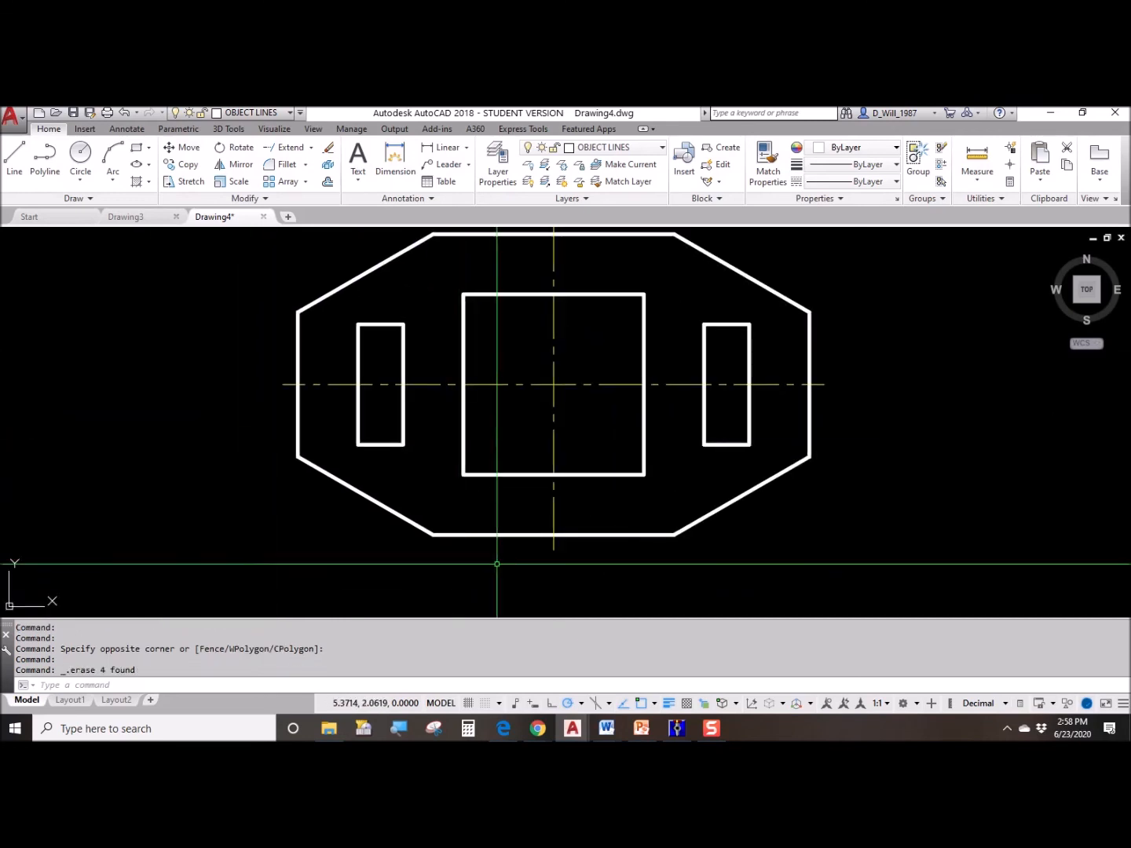
pyautogui.moveTo(534, 514); pyautogui.dragTo(502, 542, button='middle')
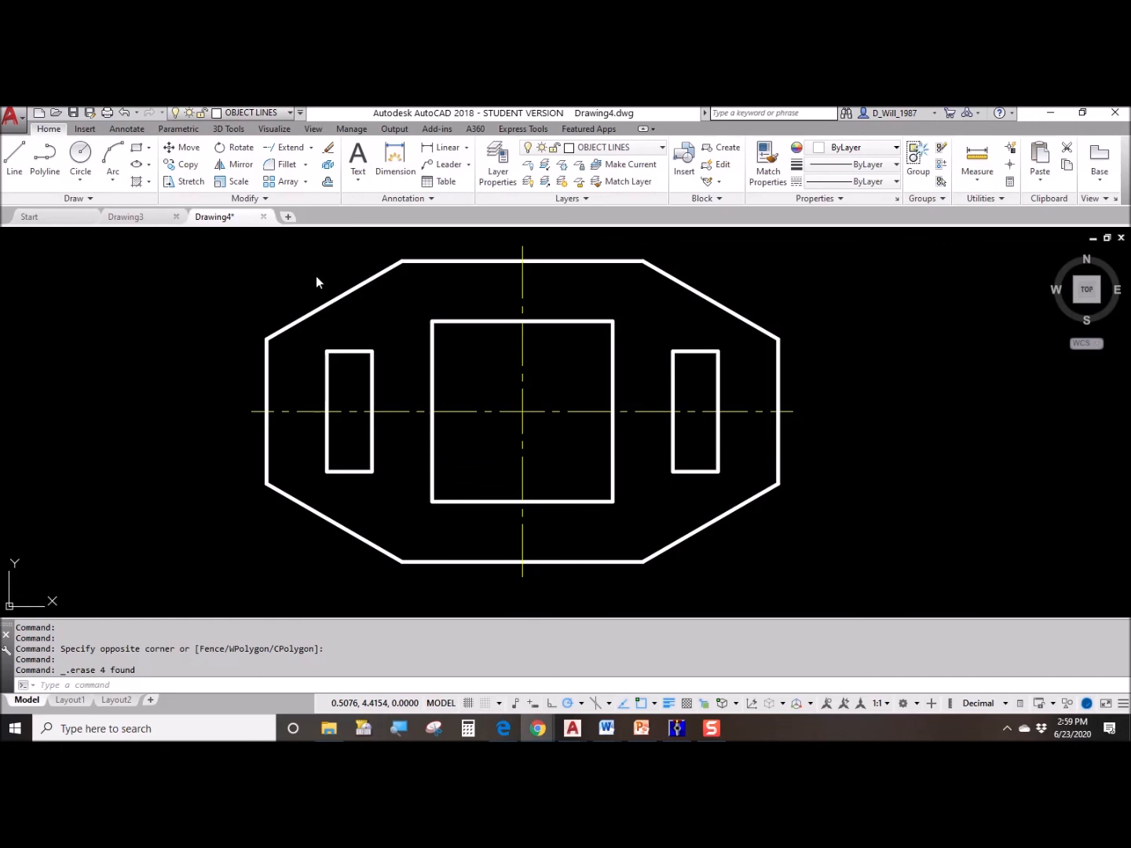
pyautogui.click(623, 151)
pyautogui.click(610, 186)
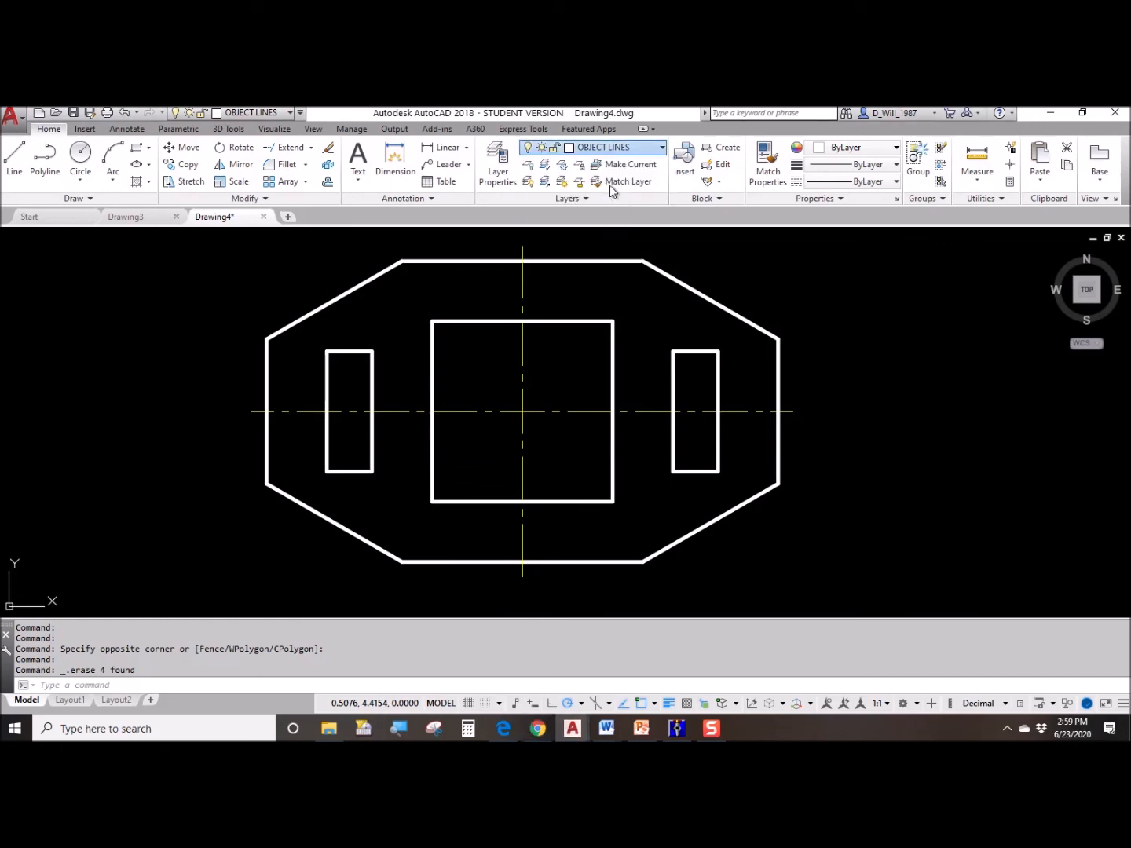
pyautogui.click(136, 149)
pyautogui.click(139, 148)
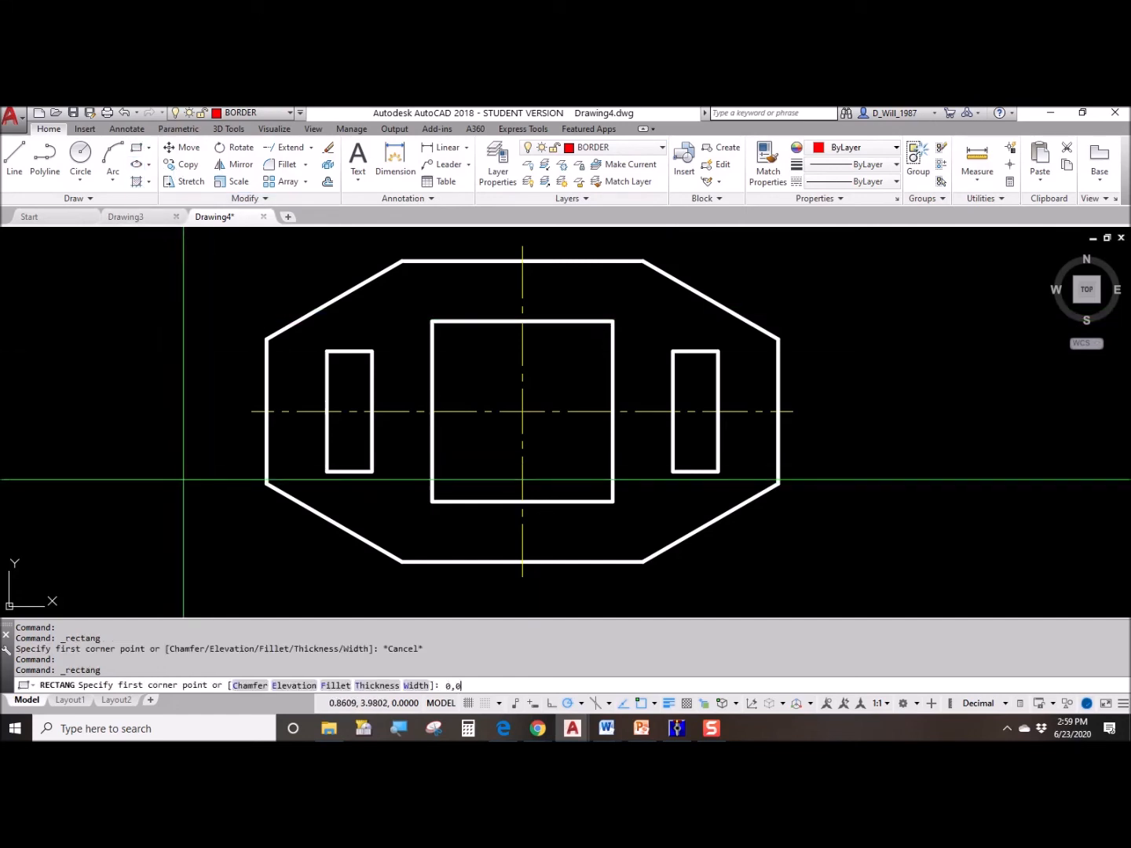
pyautogui.write('0,0')
pyautogui.press('Return')
pyautogui.scroll(-3, 785, 287)
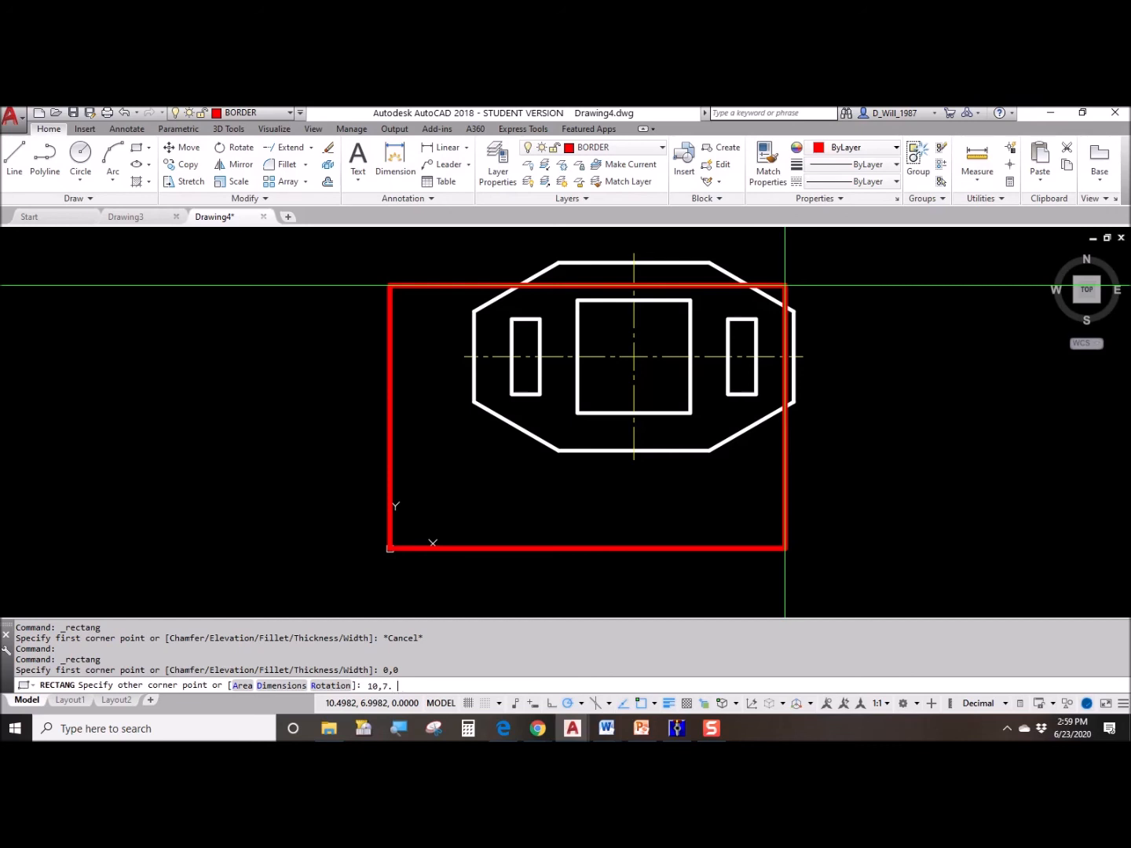
pyautogui.press('Return')
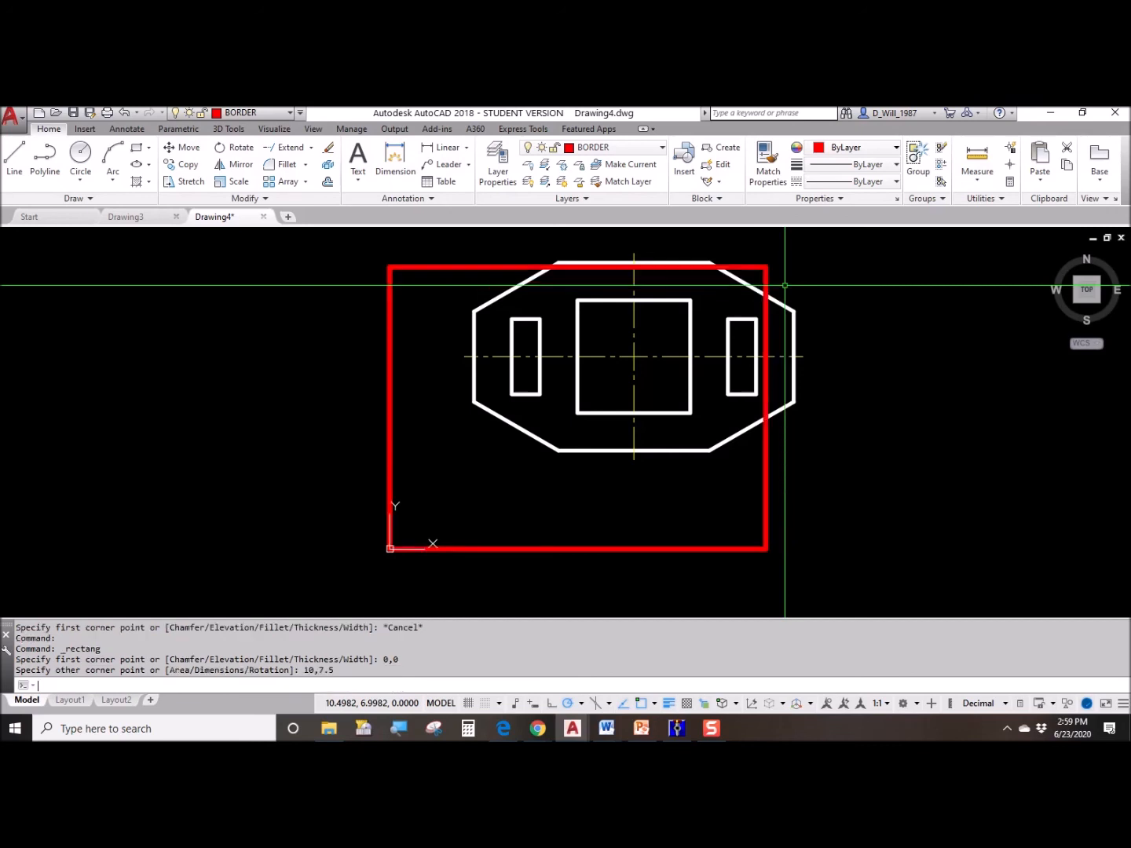
# - Try to centre the whole part inside the border, moving it by the intersection of its centerlines
pyautogui.moveTo(769, 327); pyautogui.dragTo(686, 394, button='middle')
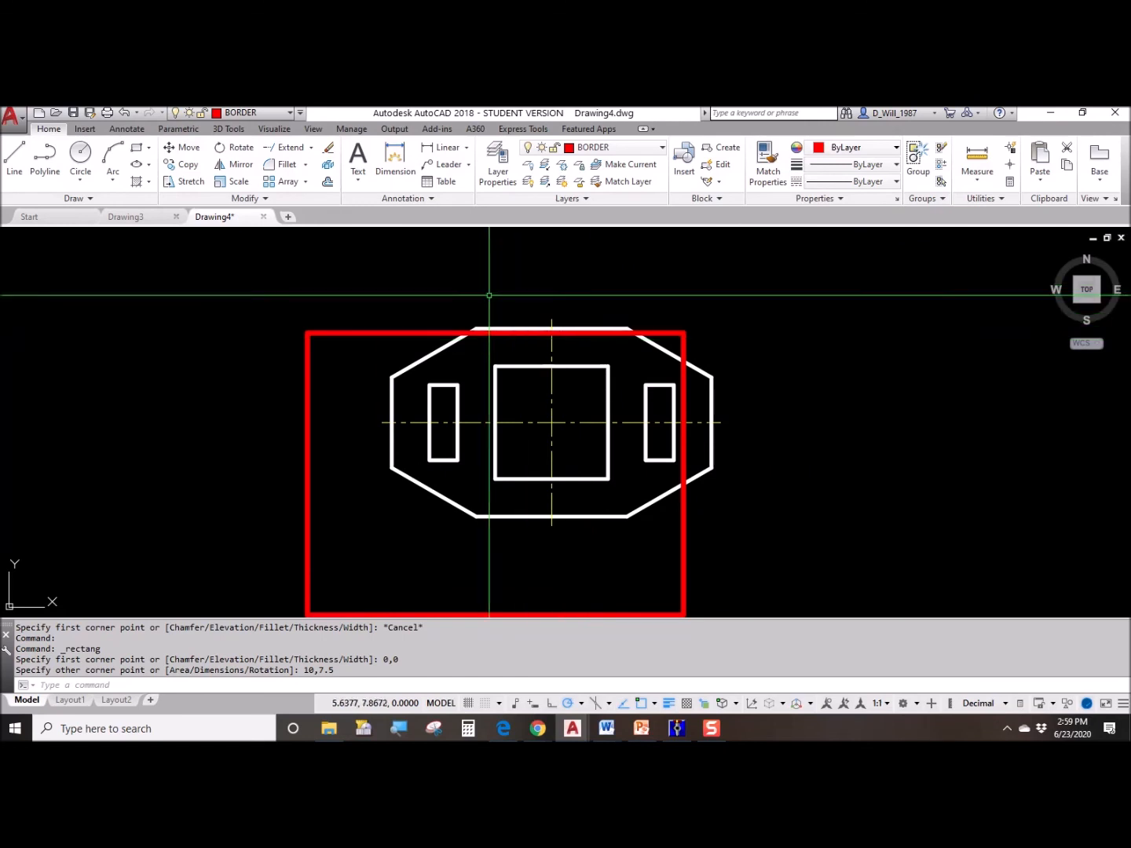
pyautogui.click(362, 272)
pyautogui.click(783, 538)
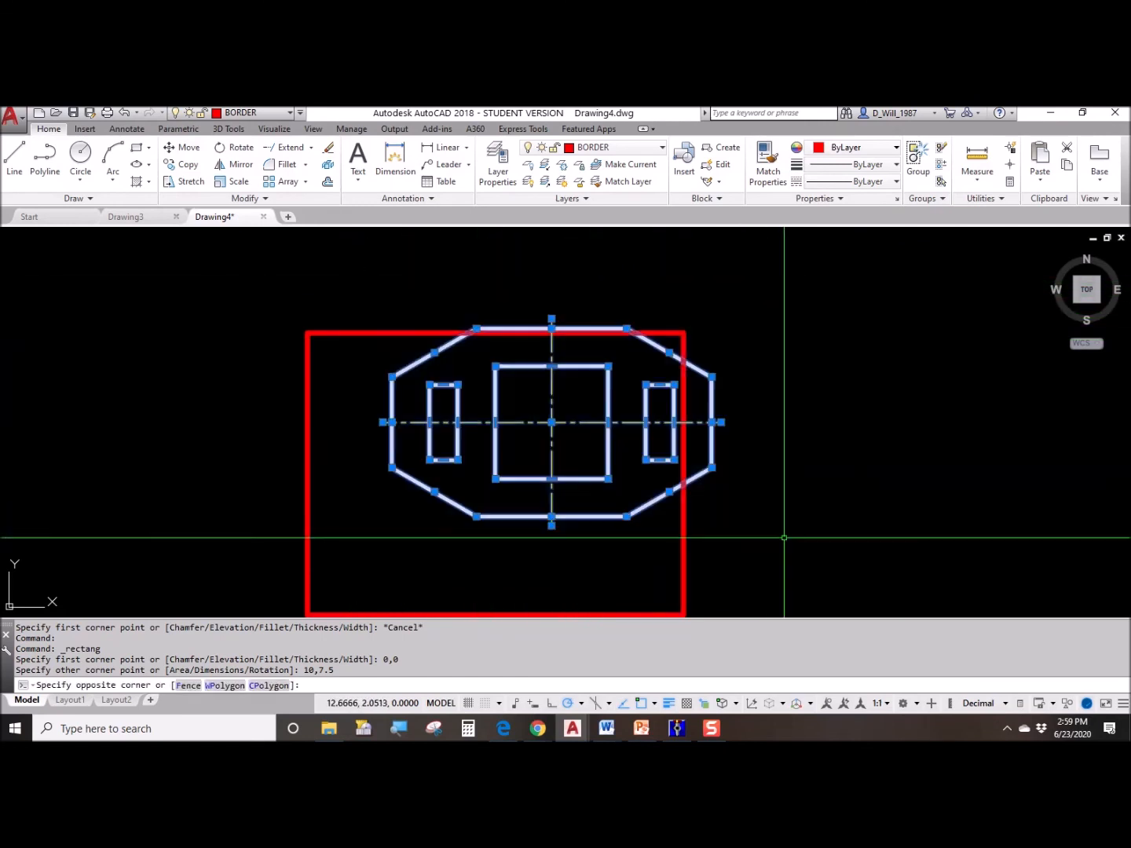
pyautogui.click(183, 147)
pyautogui.click(550, 421)
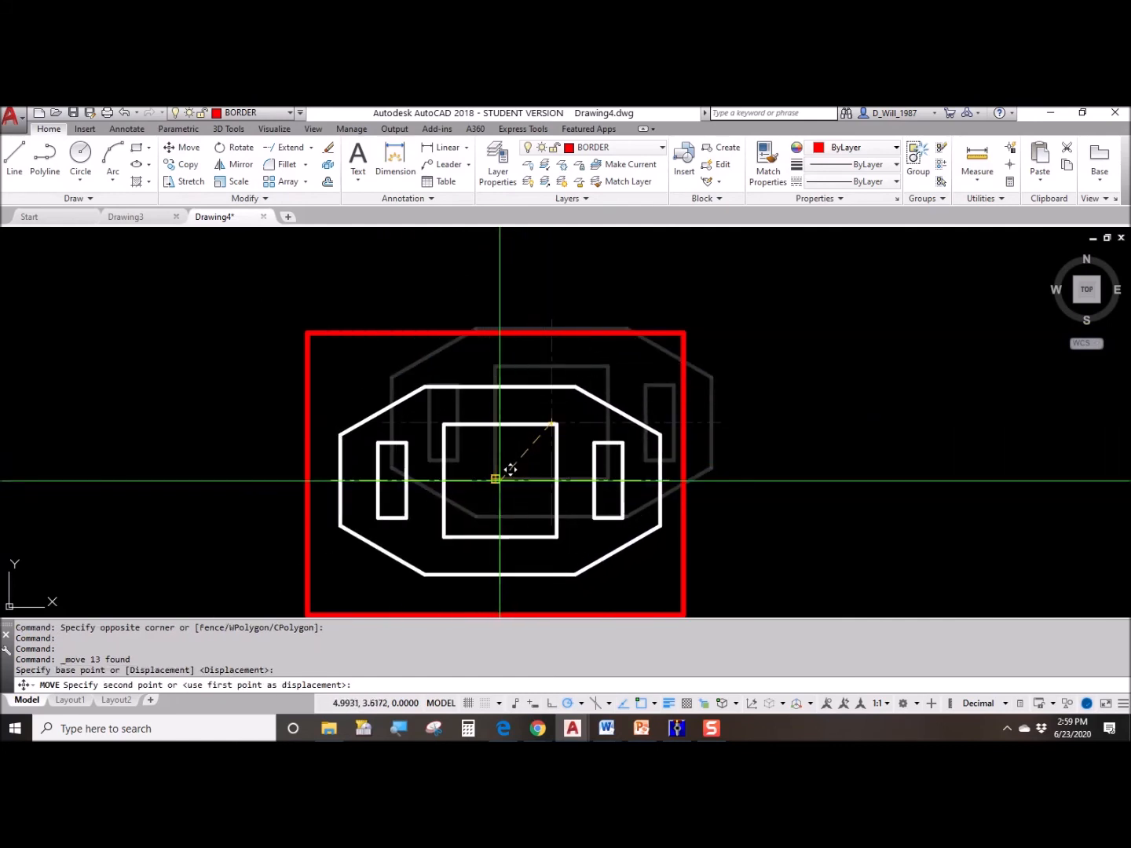
pyautogui.click(510, 470)
pyautogui.moveTo(598, 516); pyautogui.dragTo(584, 445, button='middle')
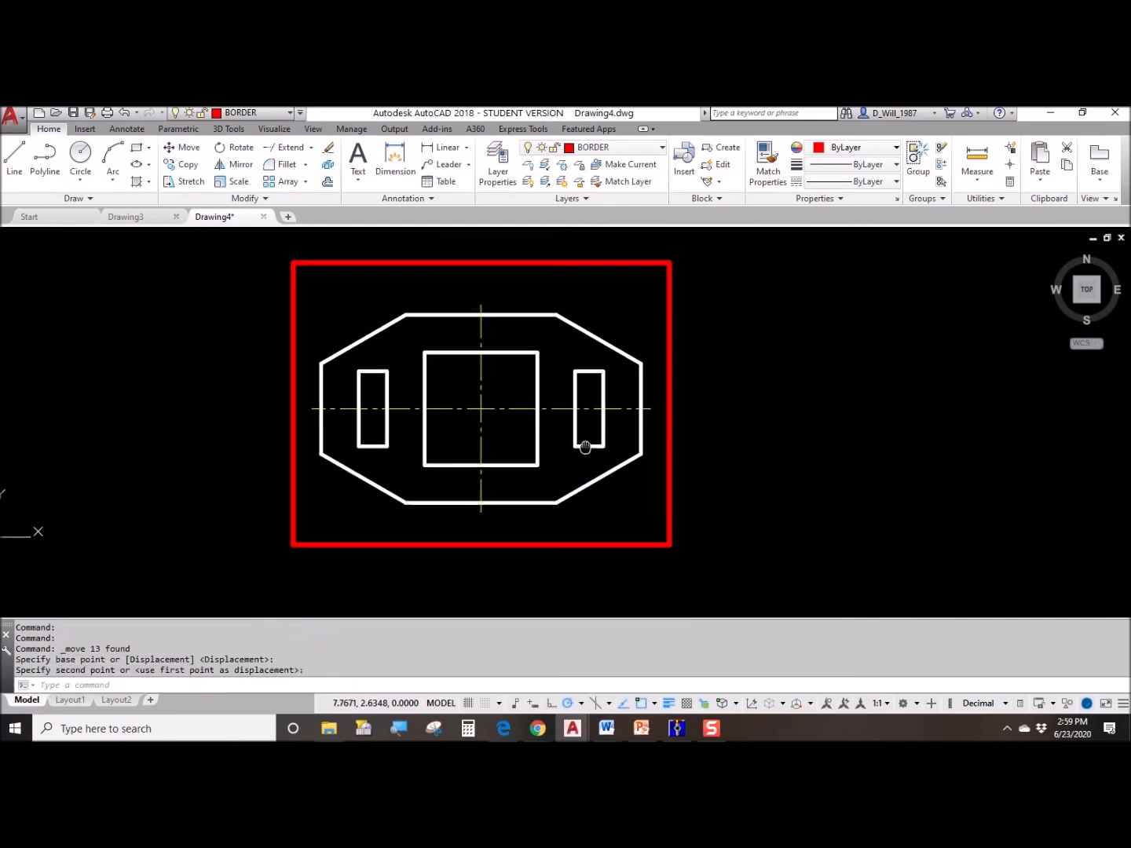
# - Move the whole part out of the border into the empty space beyond its right edge
pyautogui.click(234, 284)
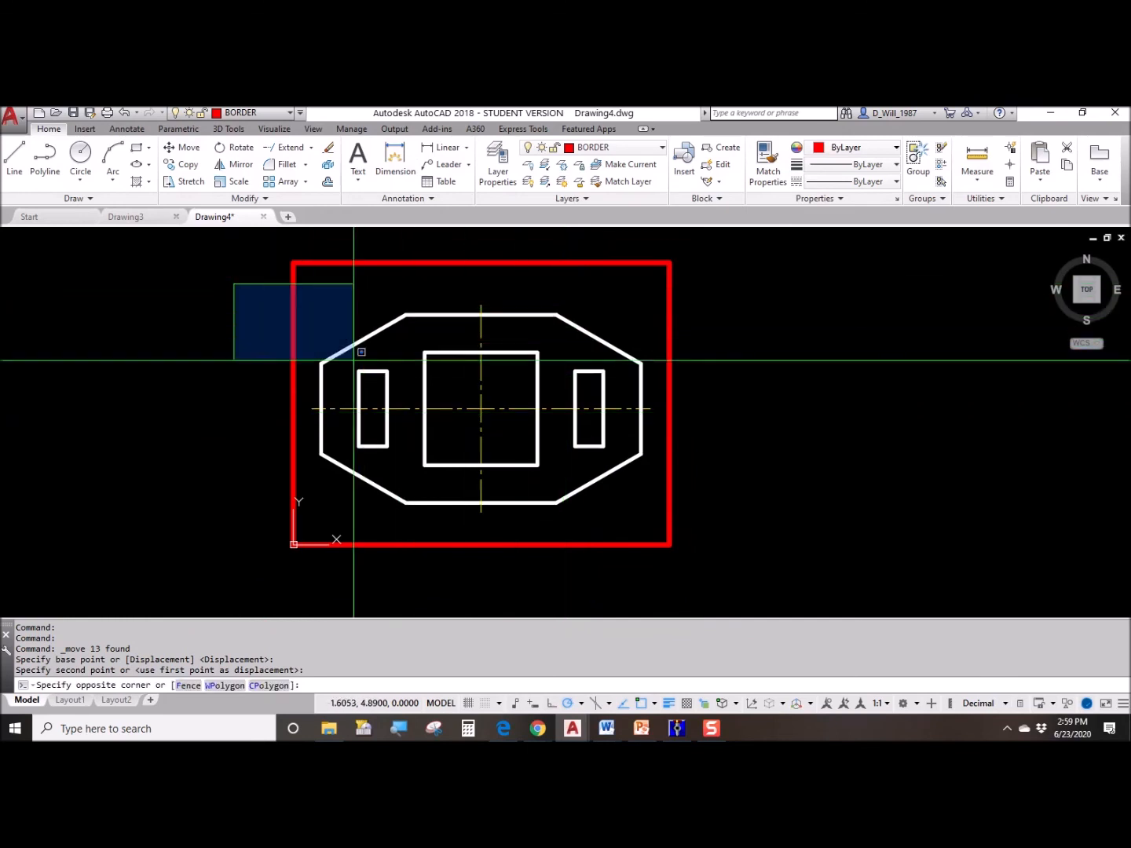
pyautogui.click(666, 513)
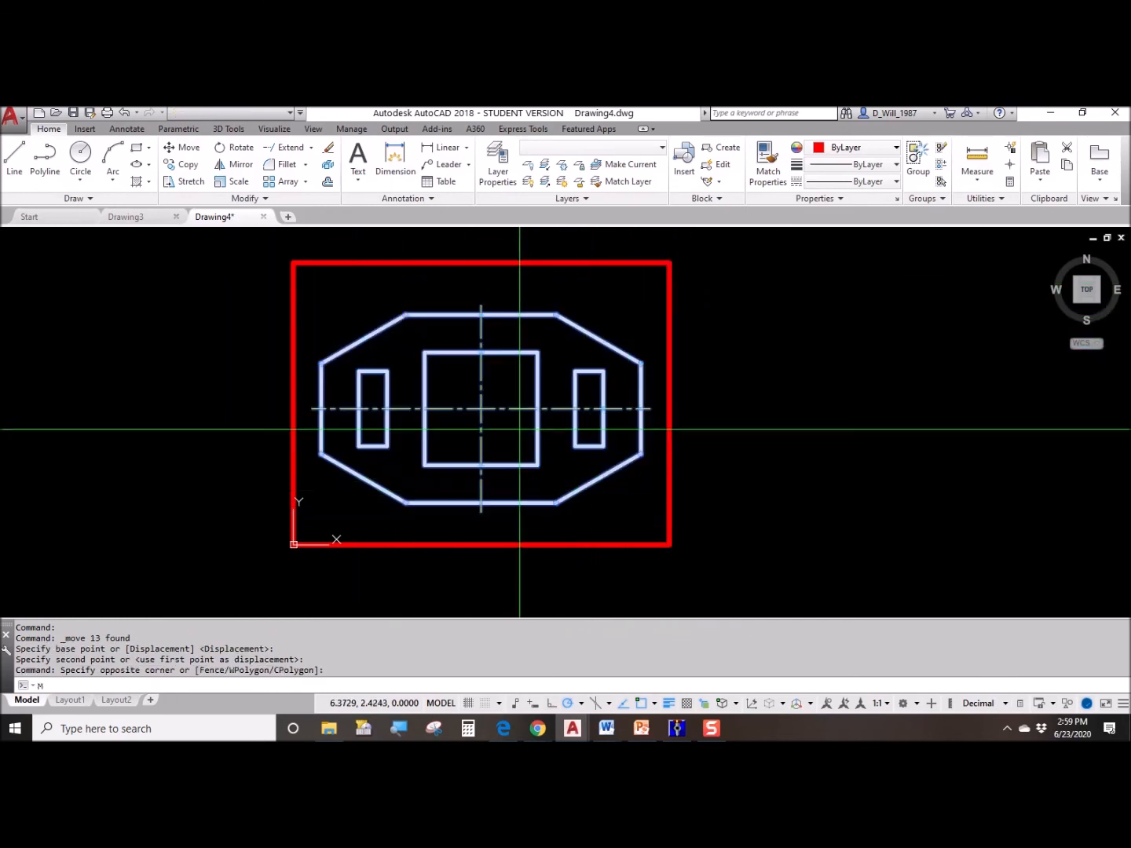
pyautogui.write('M')
pyautogui.press('Return')
pyautogui.click(481, 409)
pyautogui.click(859, 387)
pyautogui.moveTo(859, 390); pyautogui.dragTo(758, 383, button='middle')
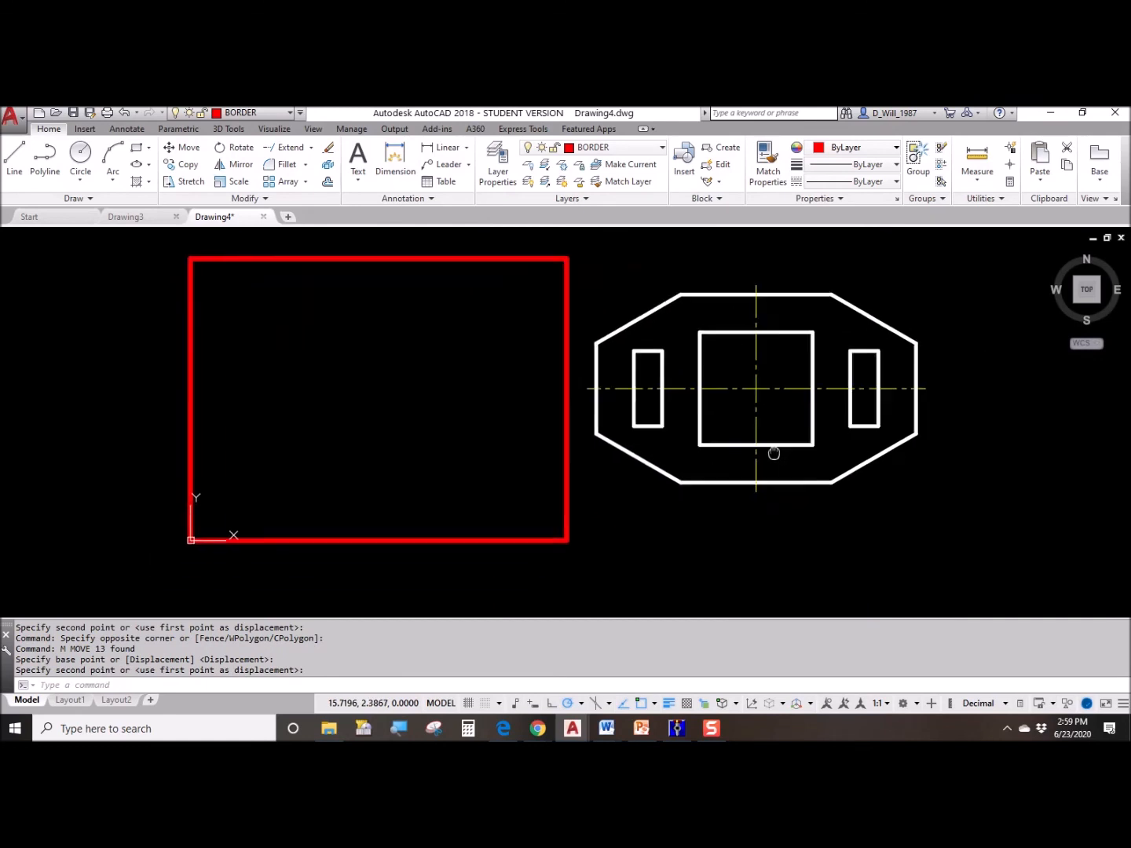
pyautogui.press('Escape')
pyautogui.press('Escape')
pyautogui.press('Escape')
# - Check the object snap modes and move the part from its centerline intersection to the border's exact centre at 5,3.75
pyautogui.click(655, 703)
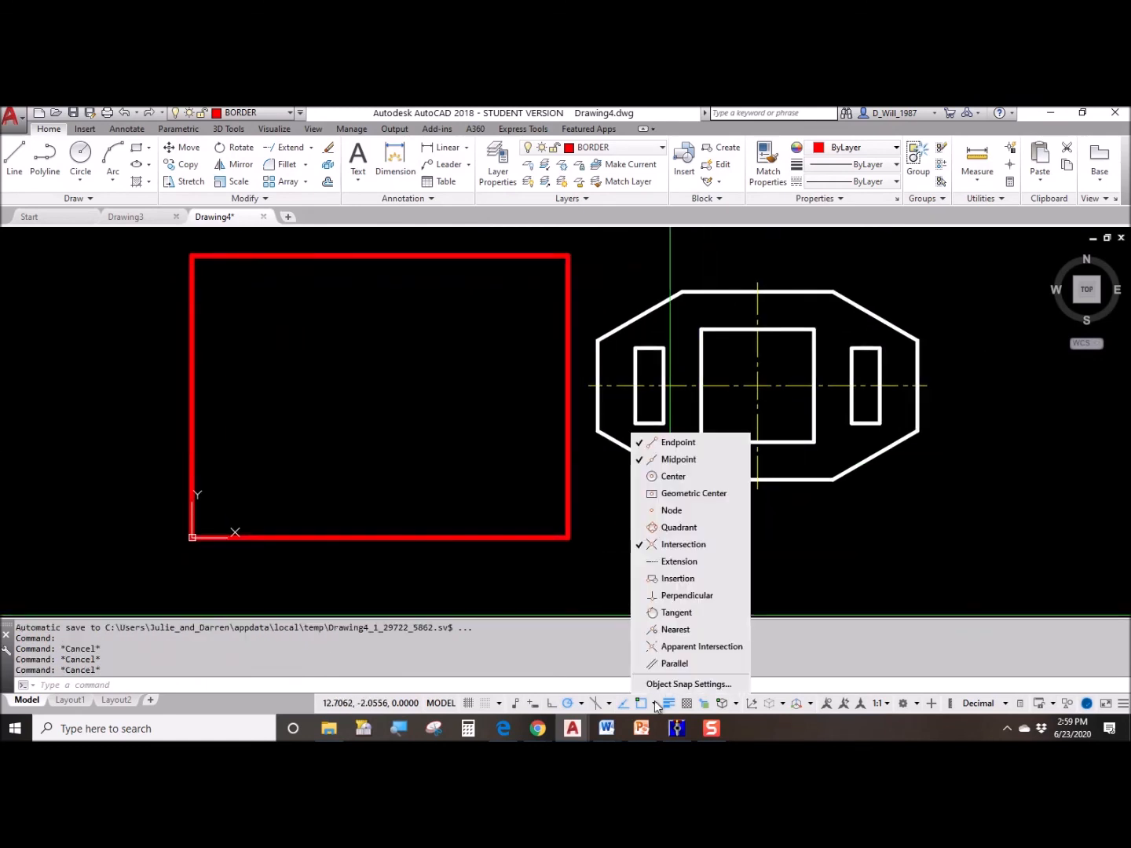
pyautogui.click(772, 487)
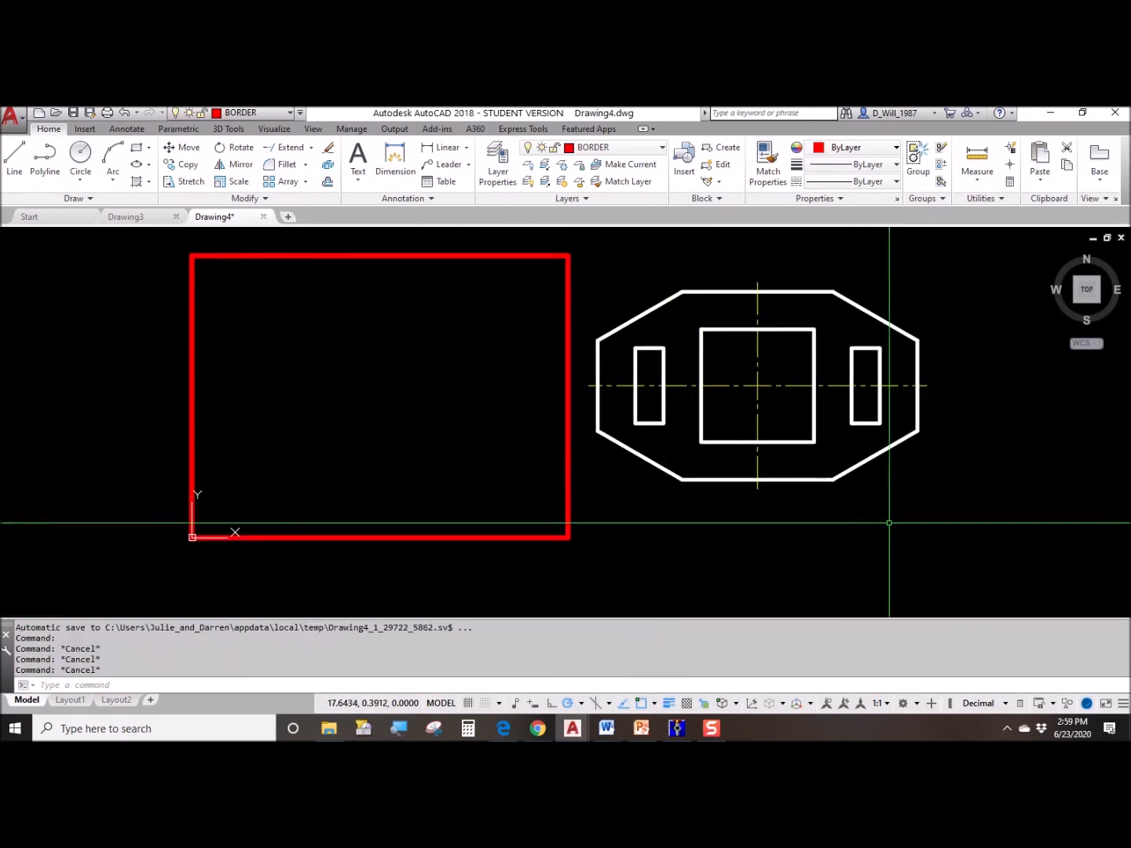
pyautogui.click(1019, 538)
pyautogui.click(591, 251)
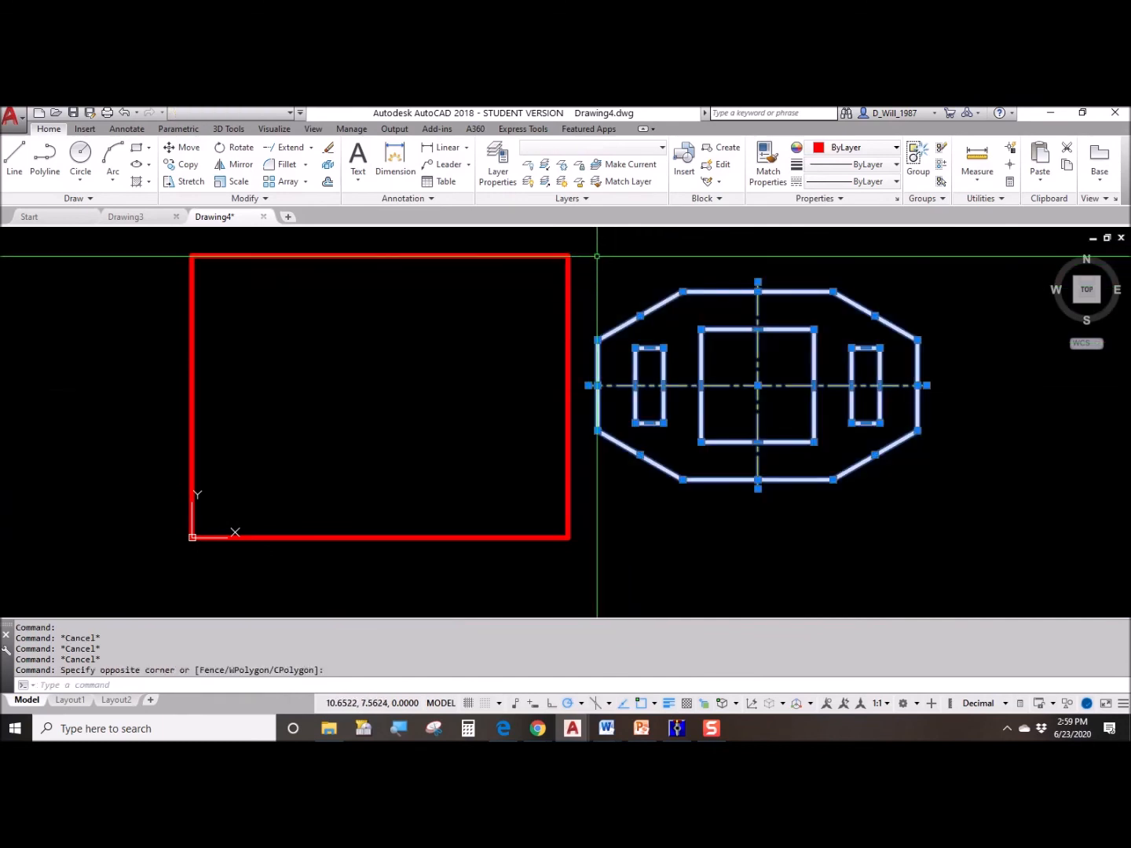
pyautogui.write('m')
pyautogui.press('Return')
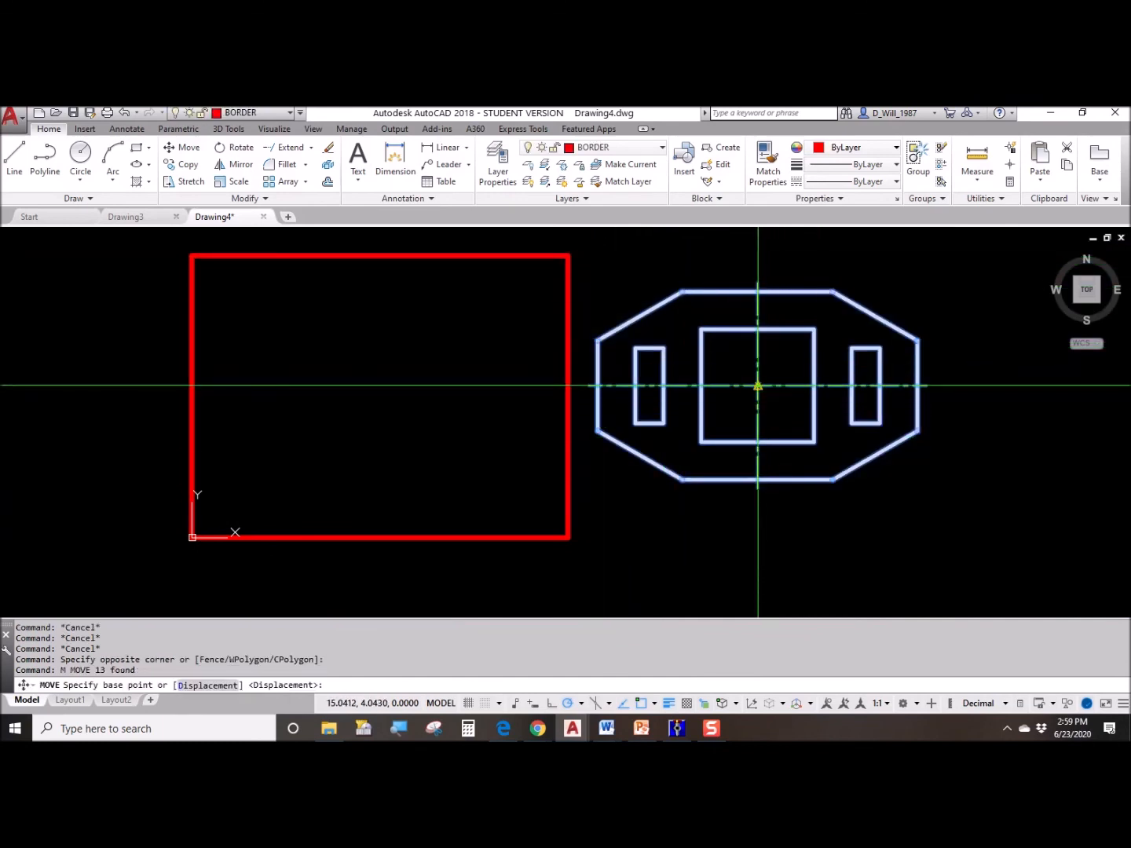
pyautogui.click(757, 386)
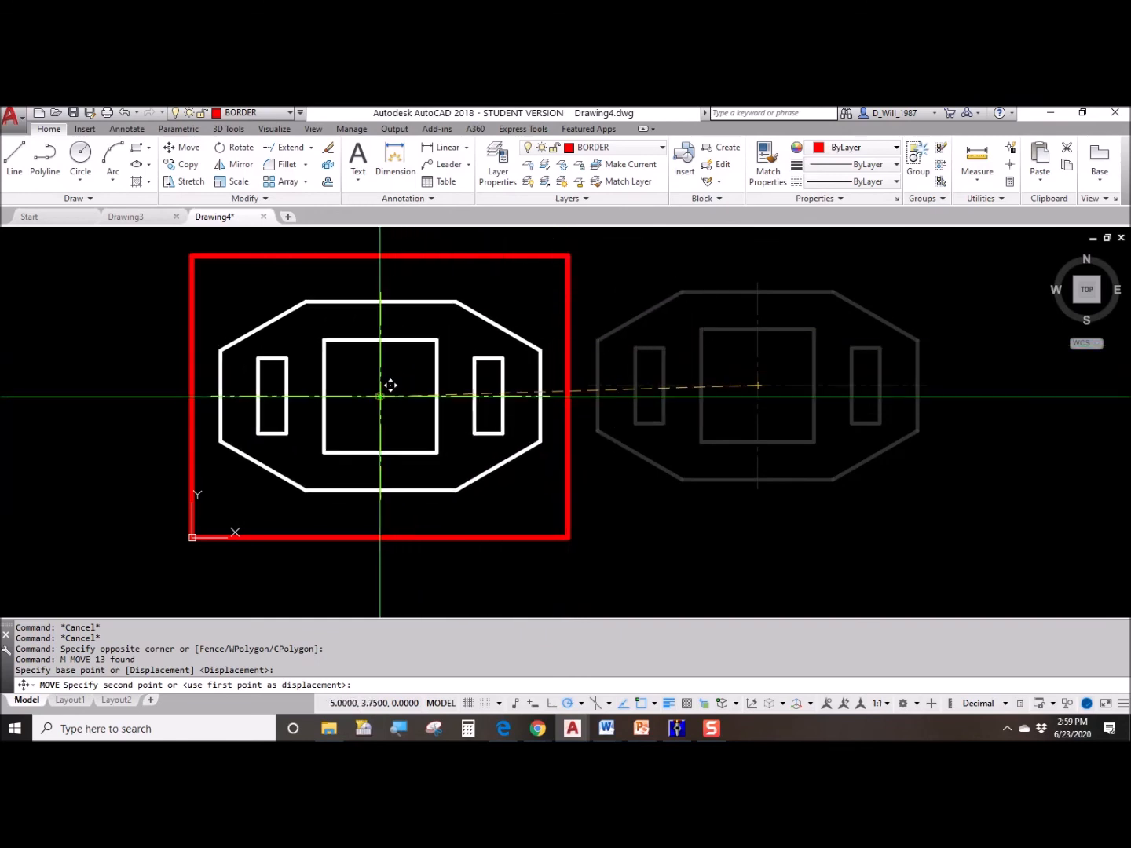
pyautogui.click(392, 383)
pyautogui.moveTo(616, 484); pyautogui.dragTo(724, 486, button='middle')
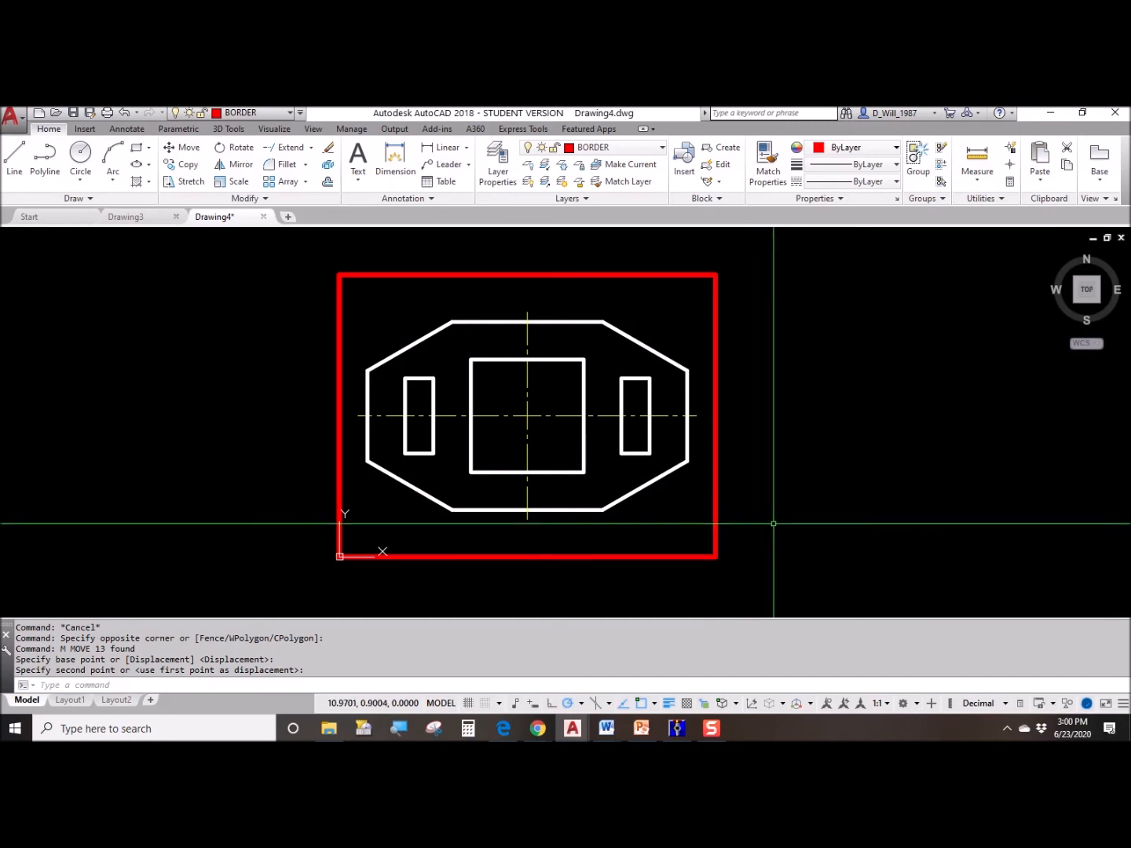
# - Make TEXT the current layer and add the drafter's full name as multiline text inside the border's lower-right corner, widening its text box
pyautogui.click(631, 146)
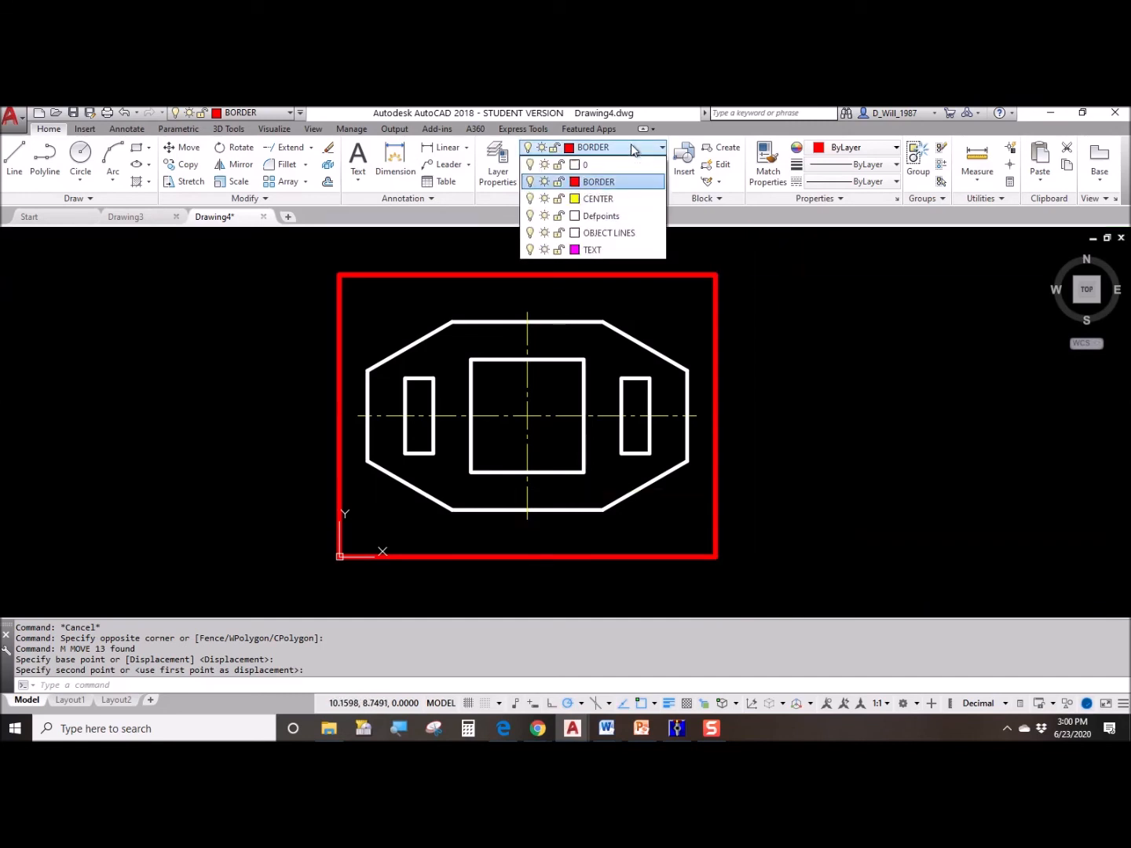
pyautogui.click(622, 250)
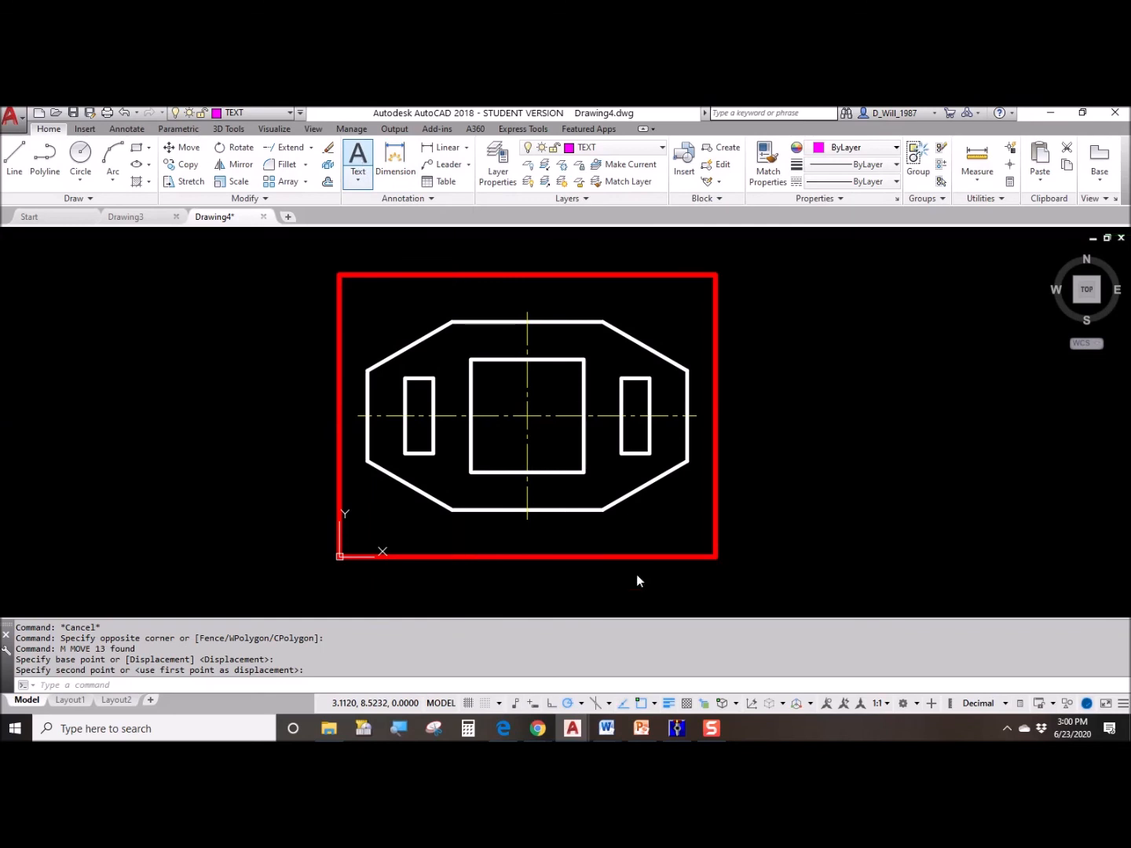
pyautogui.click(611, 535)
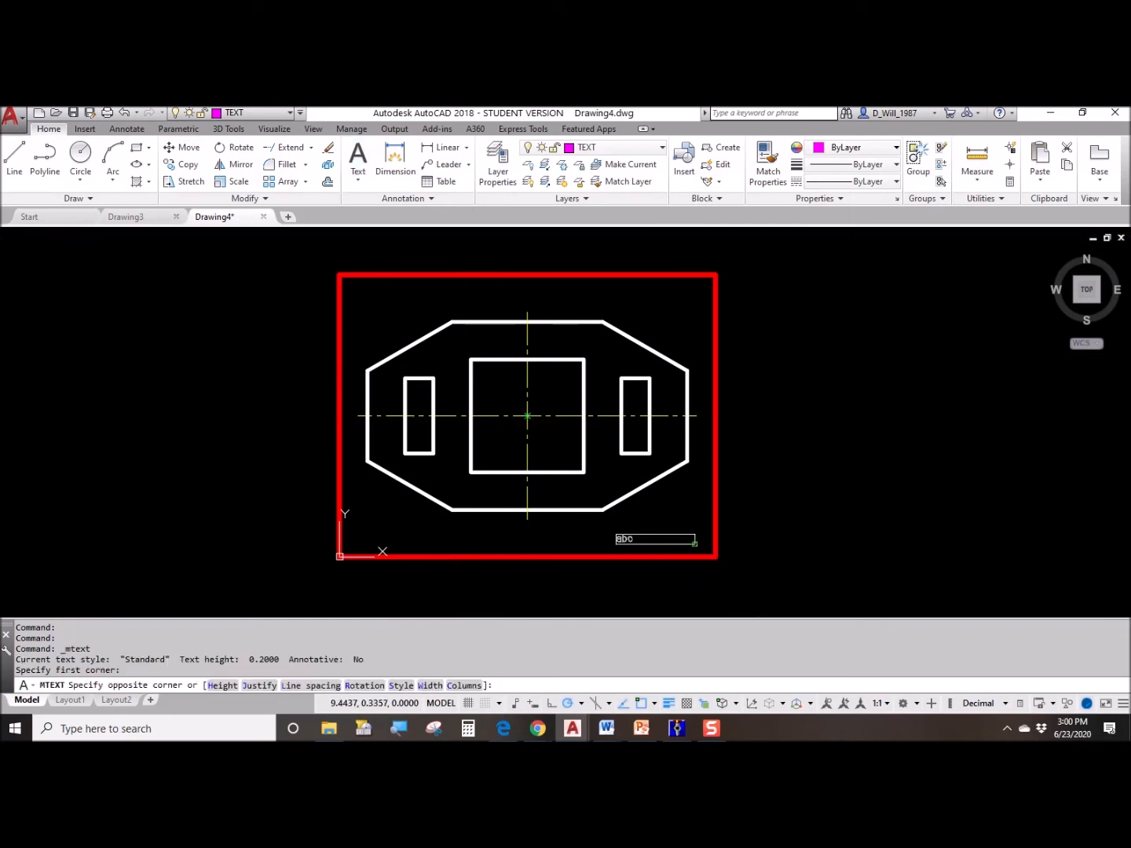
pyautogui.click(702, 548)
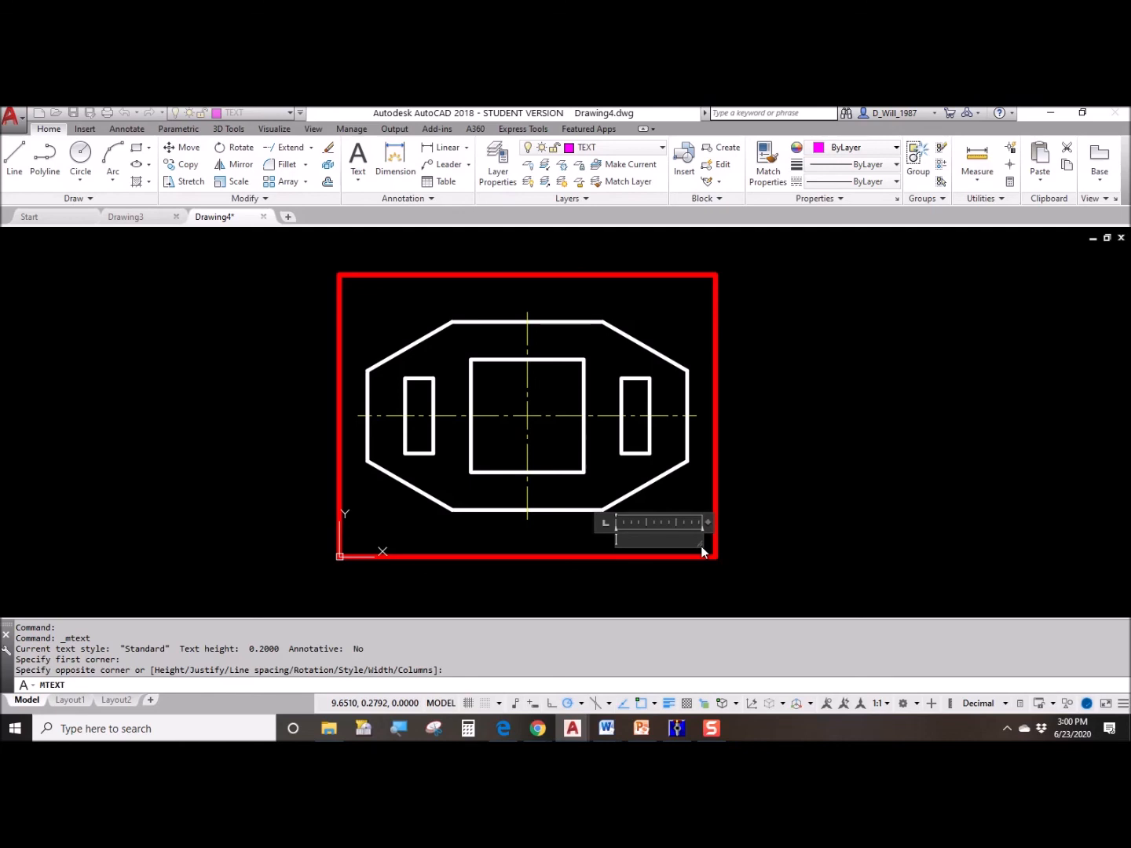
pyautogui.write('DARREN WILLIS')
pyautogui.scroll(6, 711, 553)
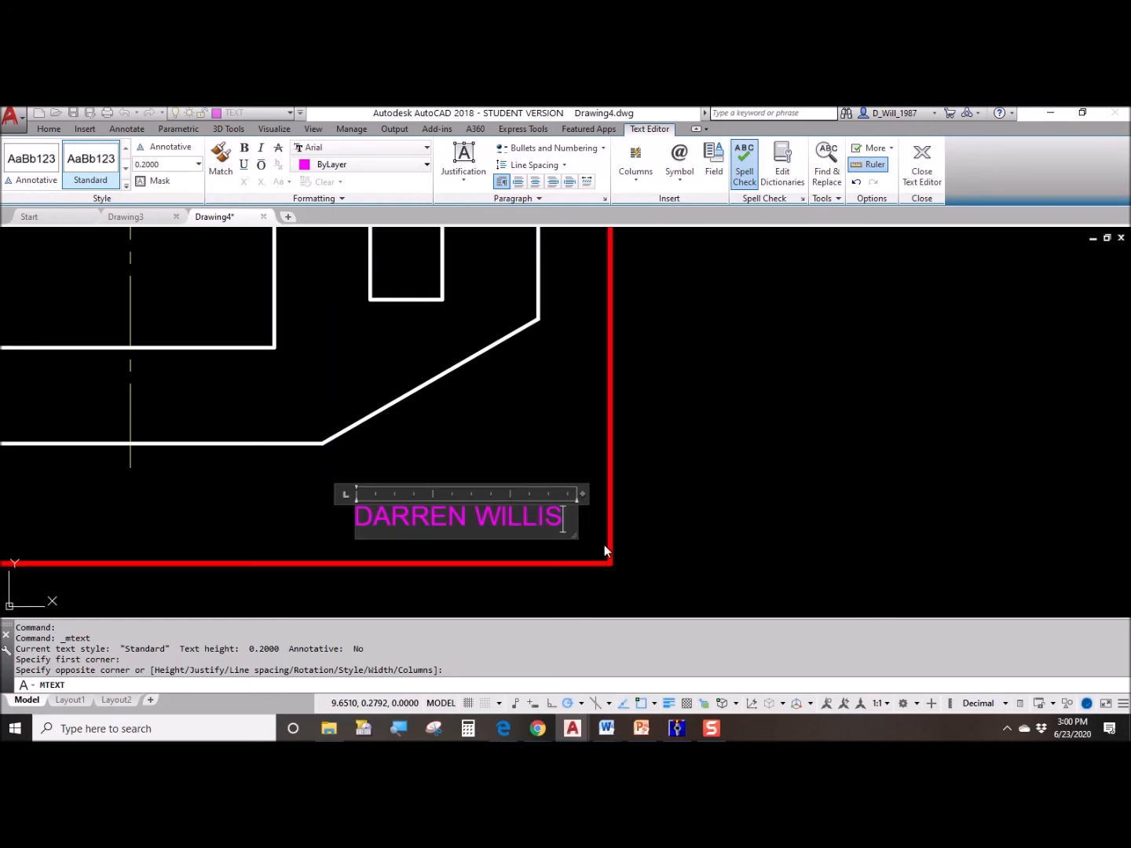
pyautogui.moveTo(567, 472); pyautogui.dragTo(601, 490)
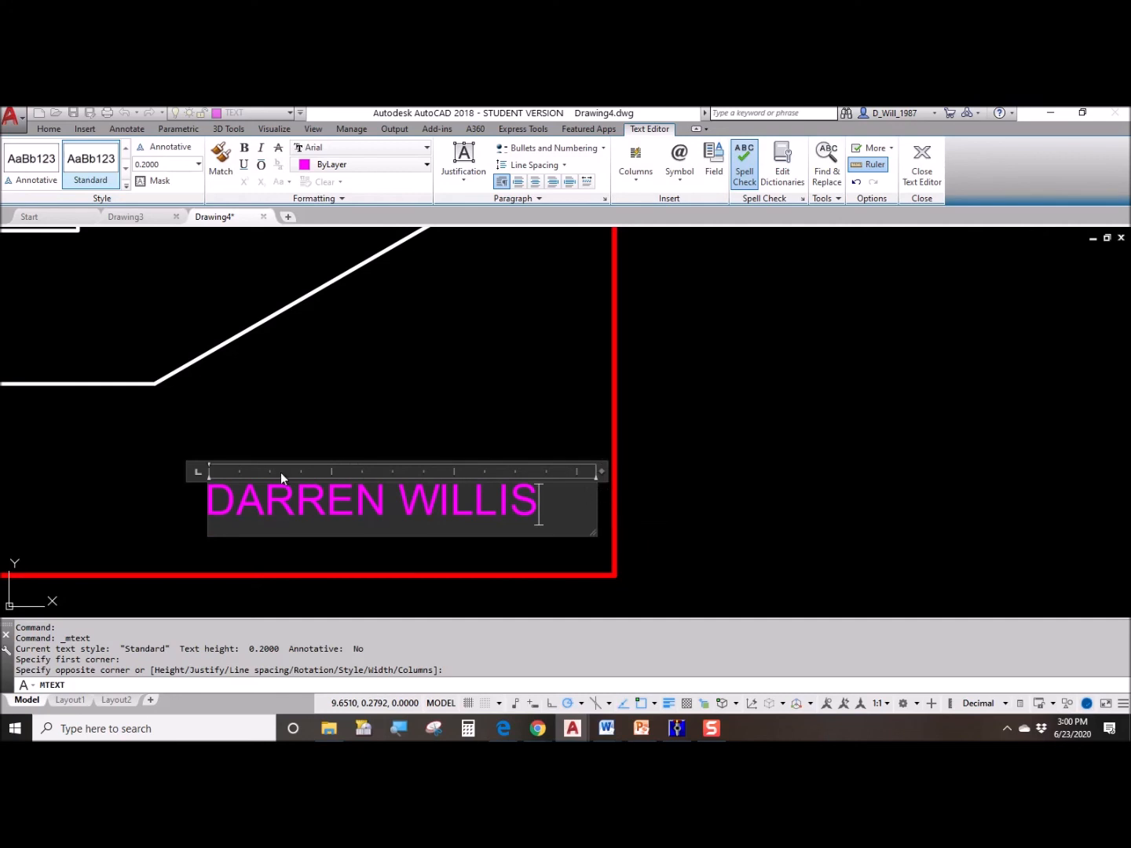
pyautogui.click(463, 559)
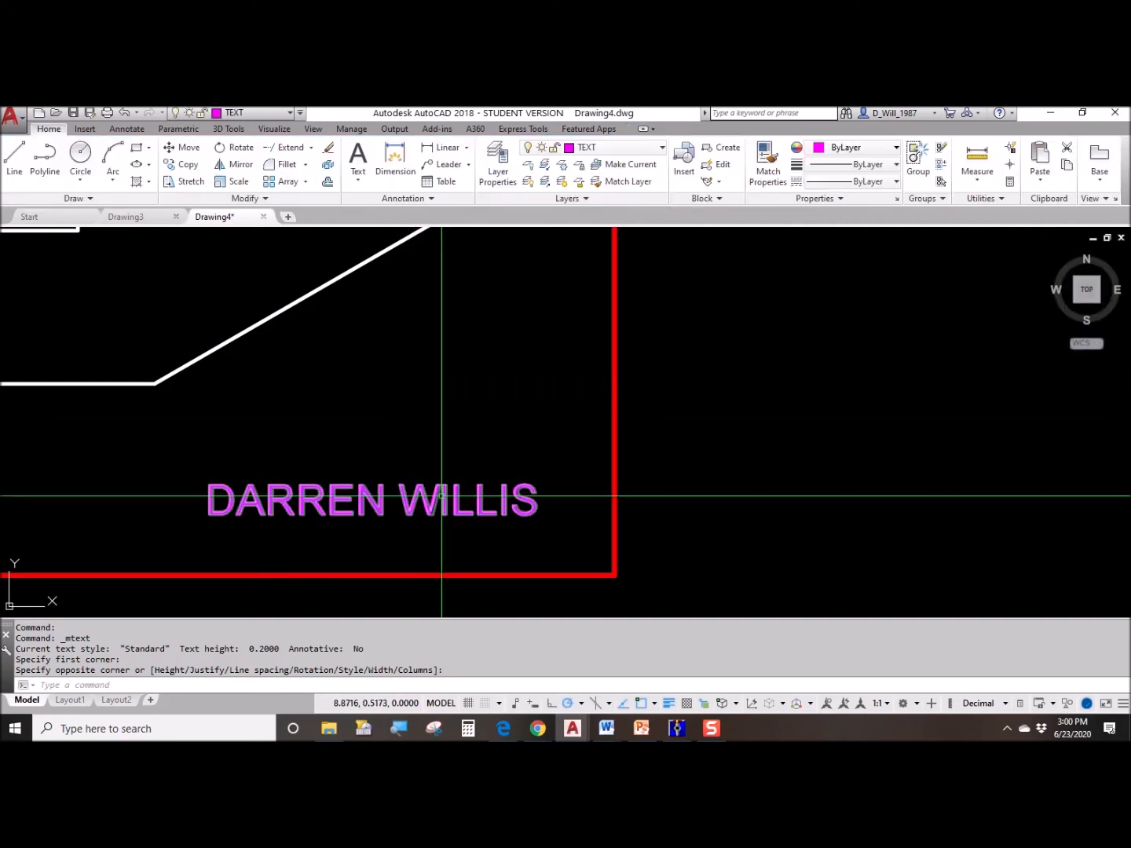
# - View the complete drawing with its border and name text
pyautogui.scroll(-4, 746, 466)
pyautogui.moveTo(637, 535); pyautogui.dragTo(739, 565, button='middle')
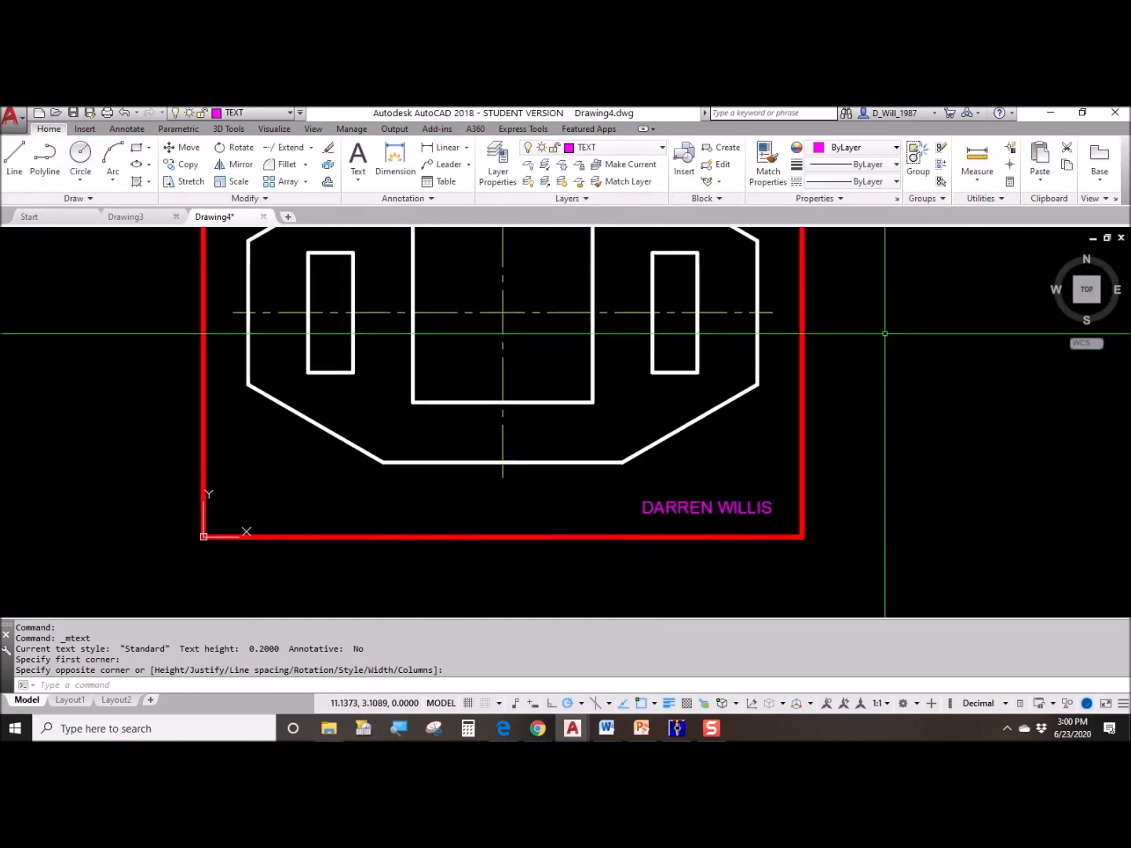
pyautogui.moveTo(883, 328); pyautogui.dragTo(886, 439, button='middle')
pyautogui.scroll(-3, 886, 439)
pyautogui.middleClick(888, 419)
pyautogui.middleClick(887, 419)
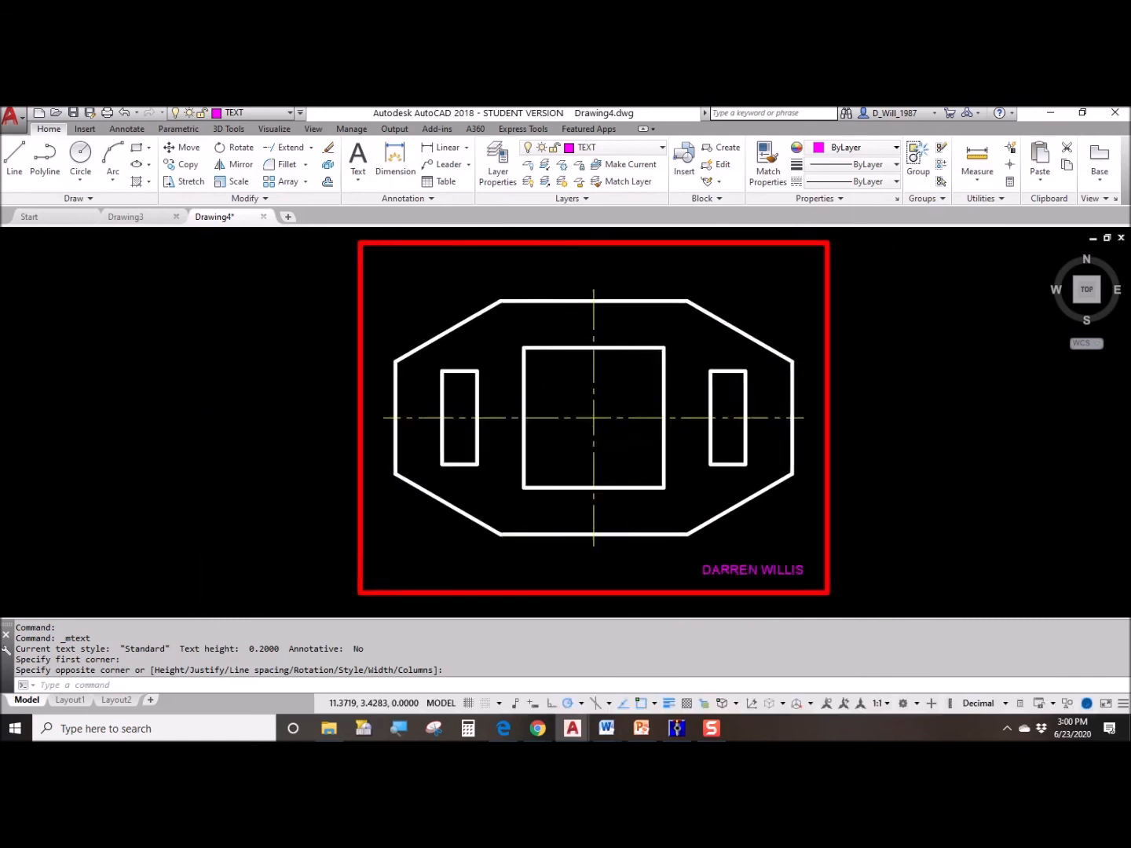